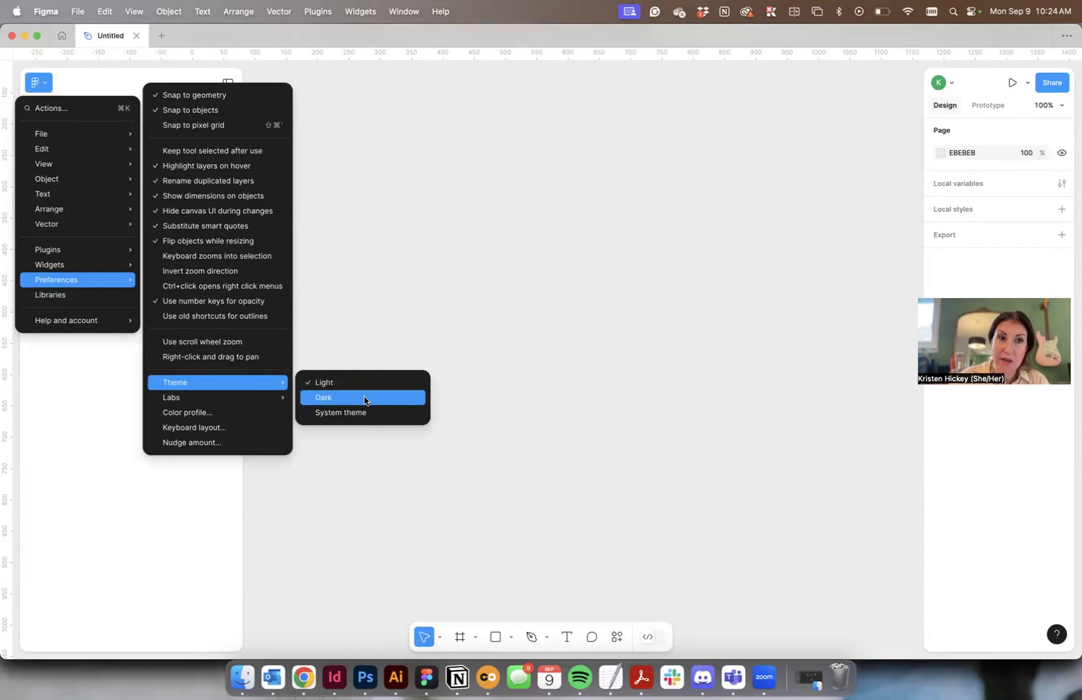
- Switch the interface to the dark theme and darken the page background to 3C3C3C
left_click(366, 398)
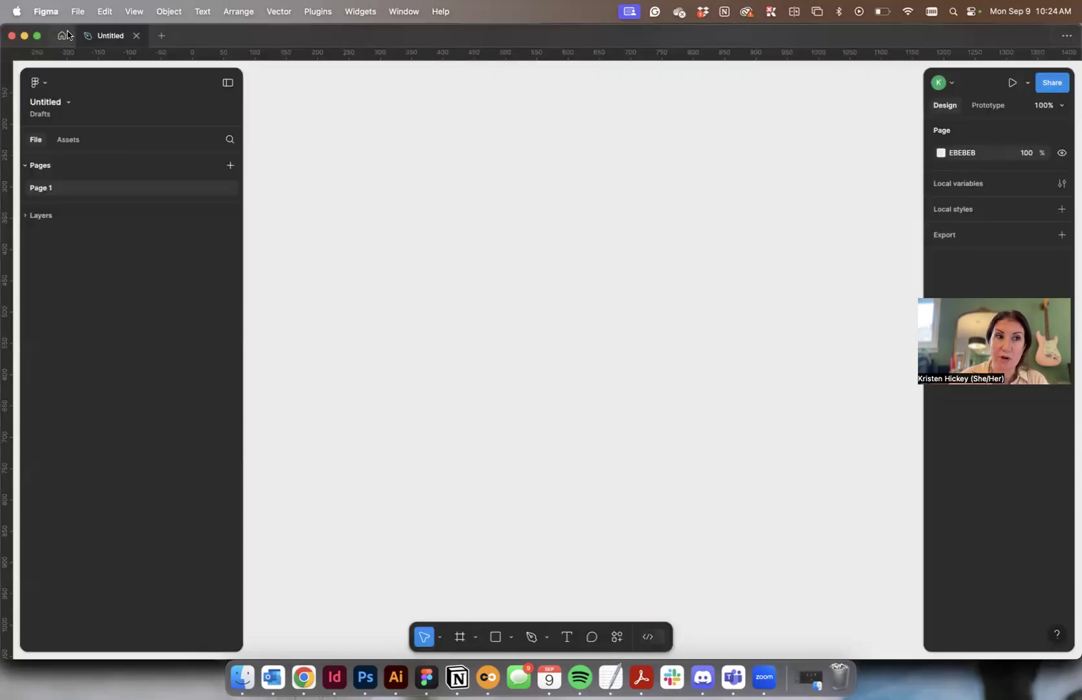
left_click(41, 83)
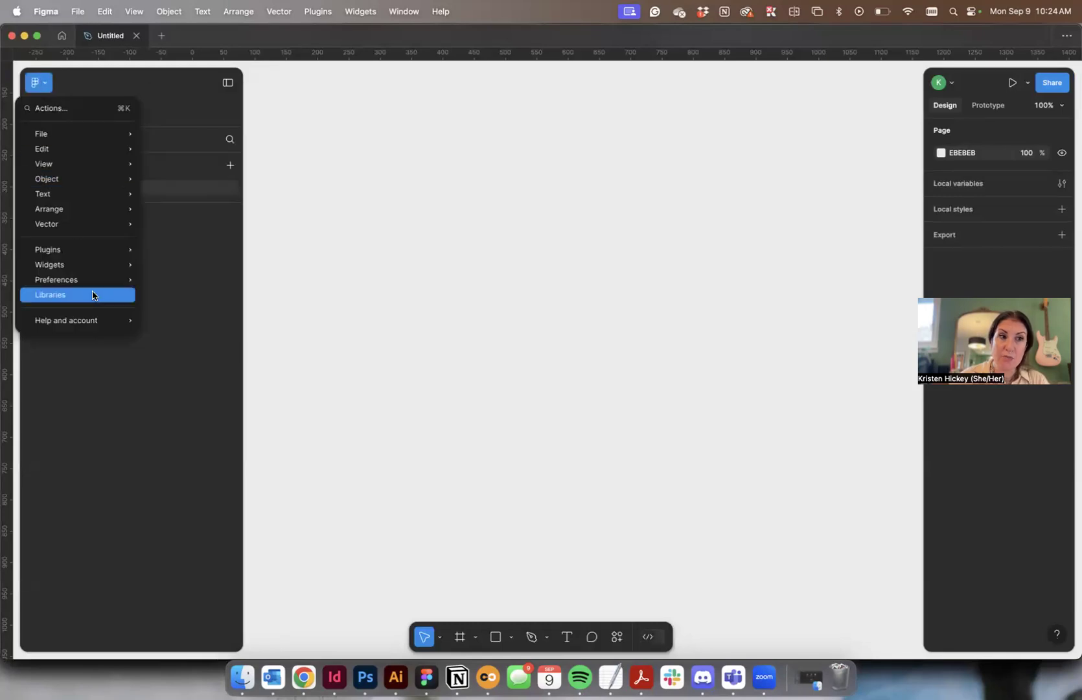
left_click(554, 121)
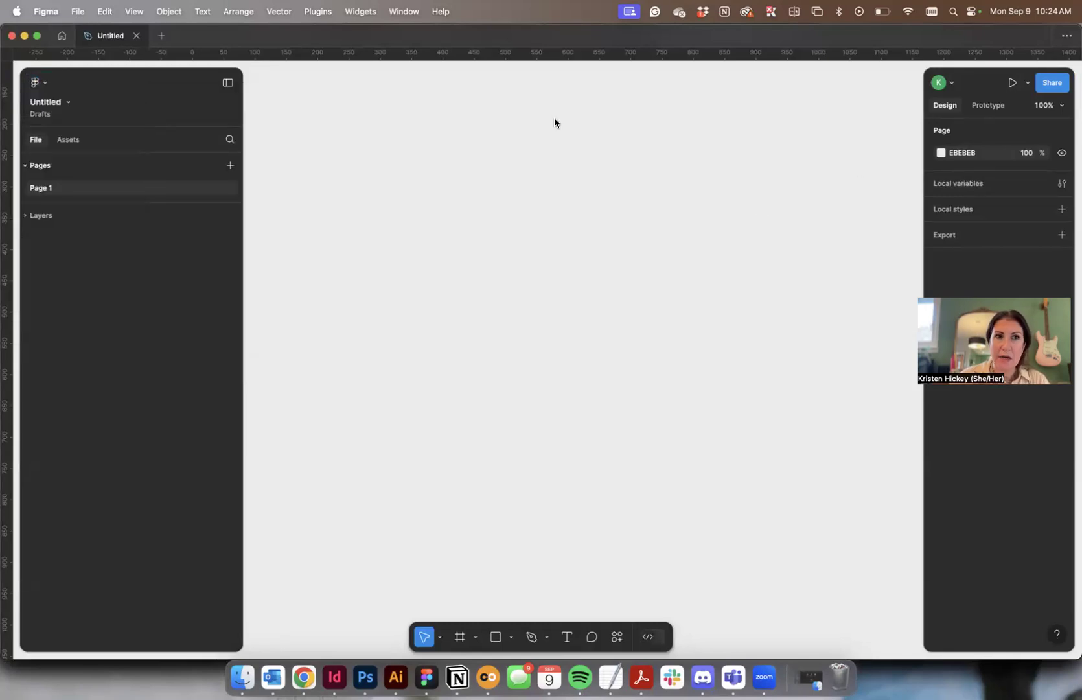
left_click(941, 153)
left_click_drag(796, 262, 772, 290)
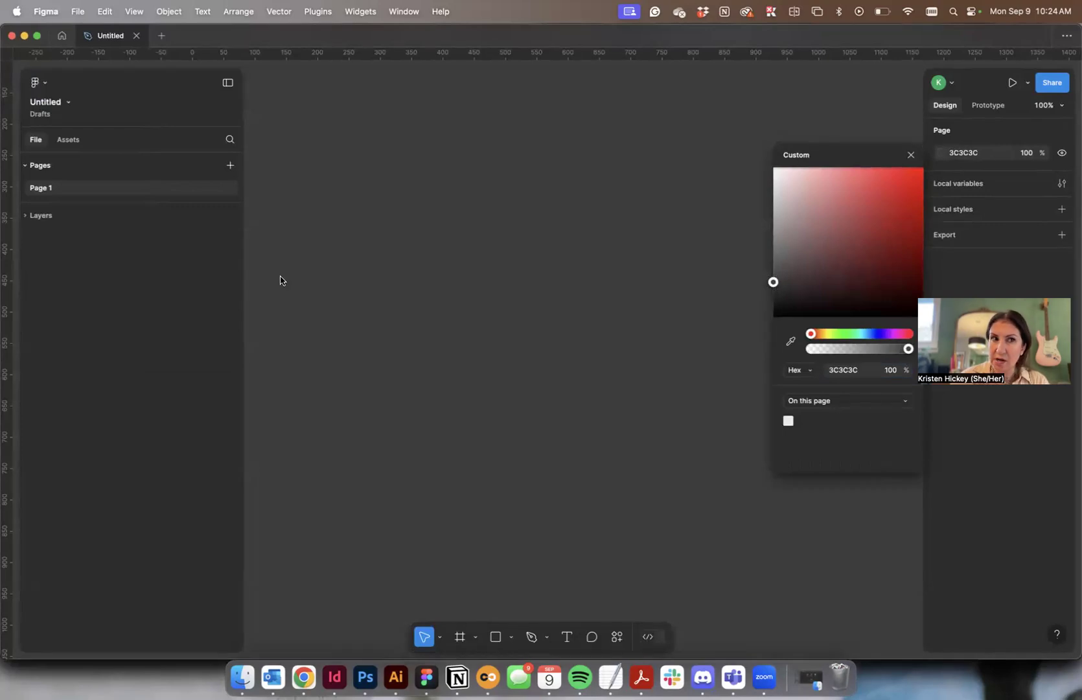
- Switch the interface theme back to Light and close the colour picker
left_click(45, 85)
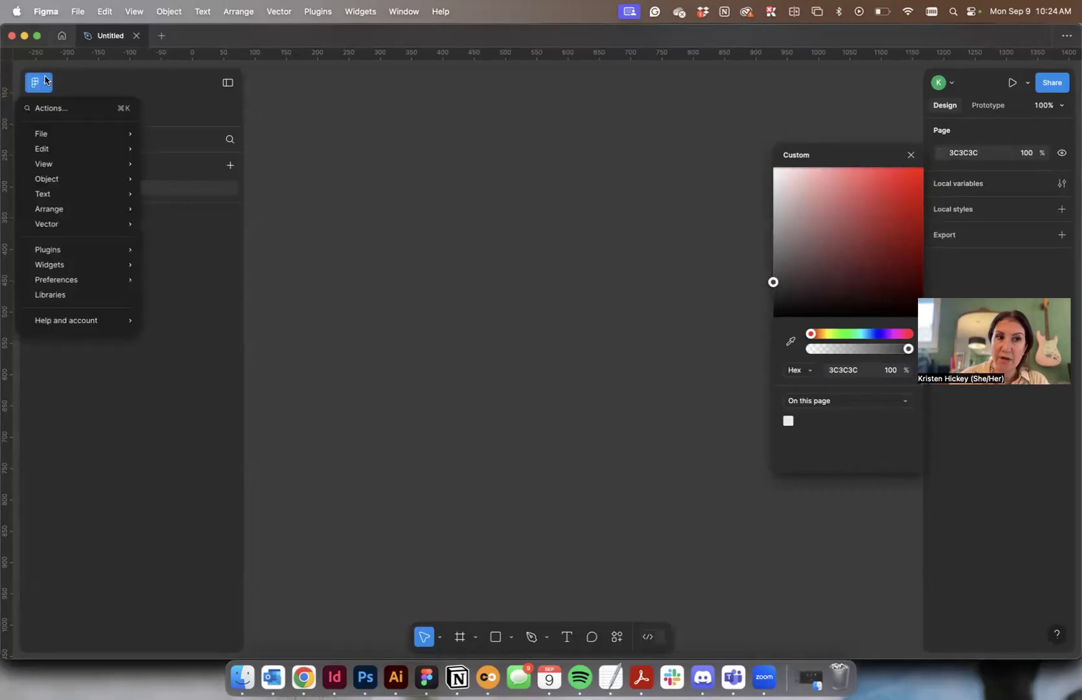
mouse_move(65, 277)
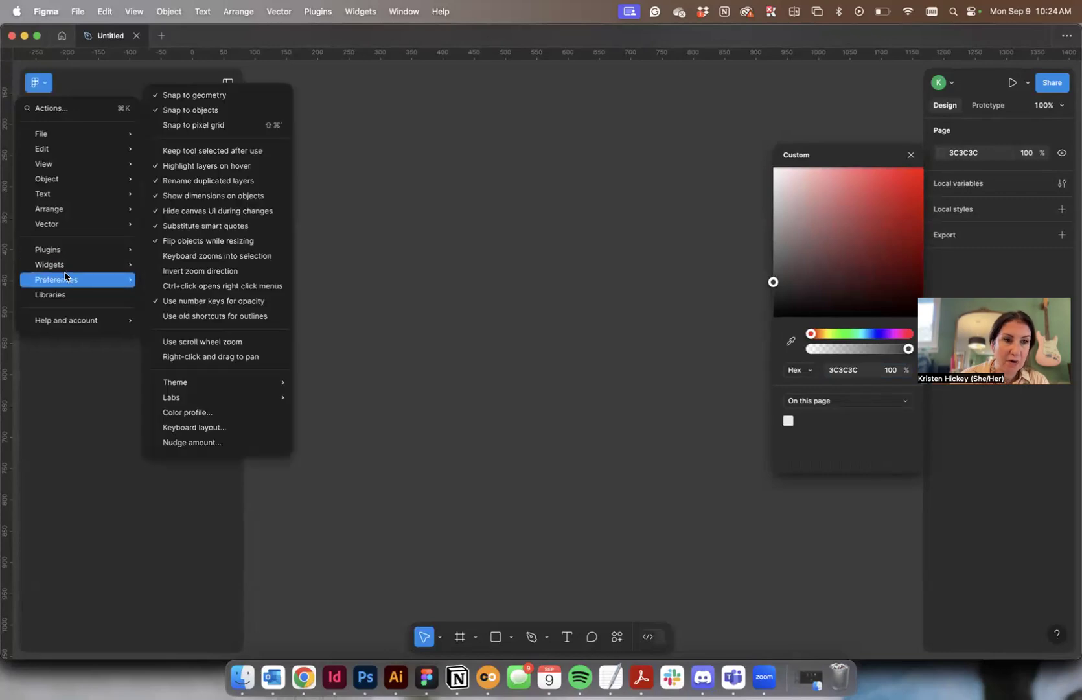
mouse_move(284, 384)
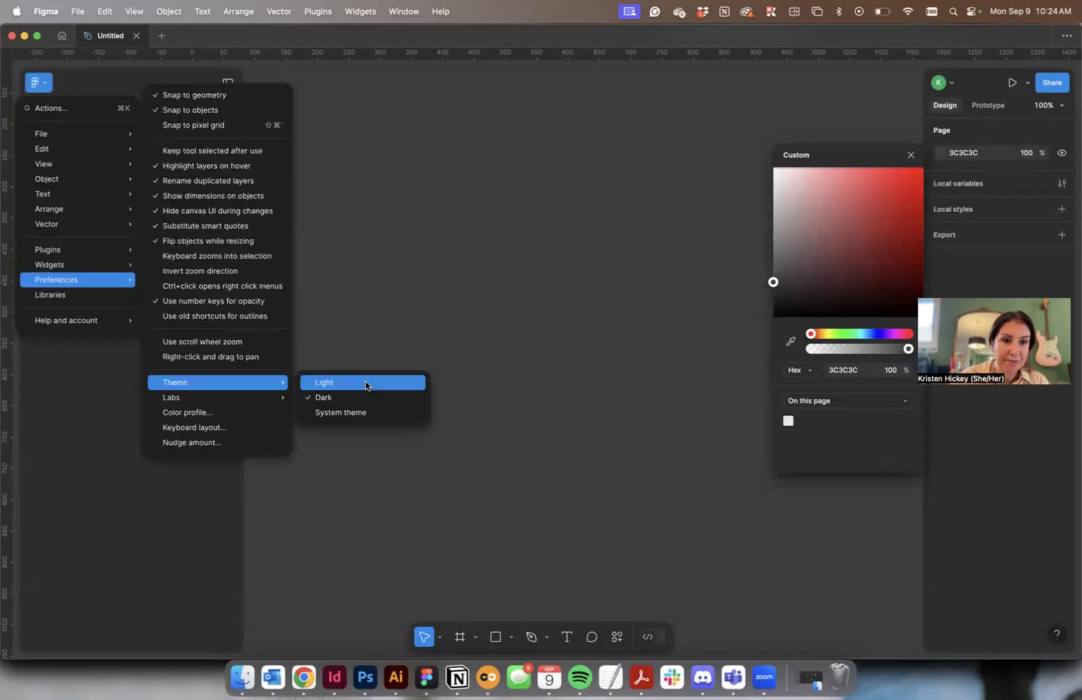
left_click(343, 383)
left_click(826, 103)
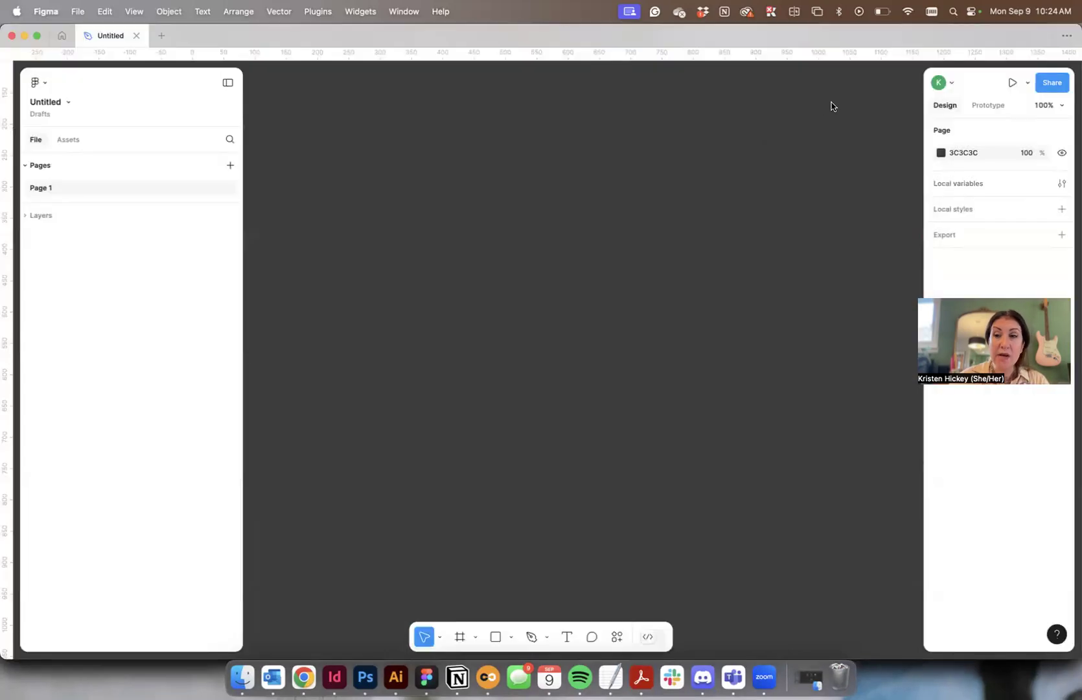
- Lighten the page background to the grey E6E6E6
key("minus")
key("minus")
key("minus")
key("minus")
key("minus")
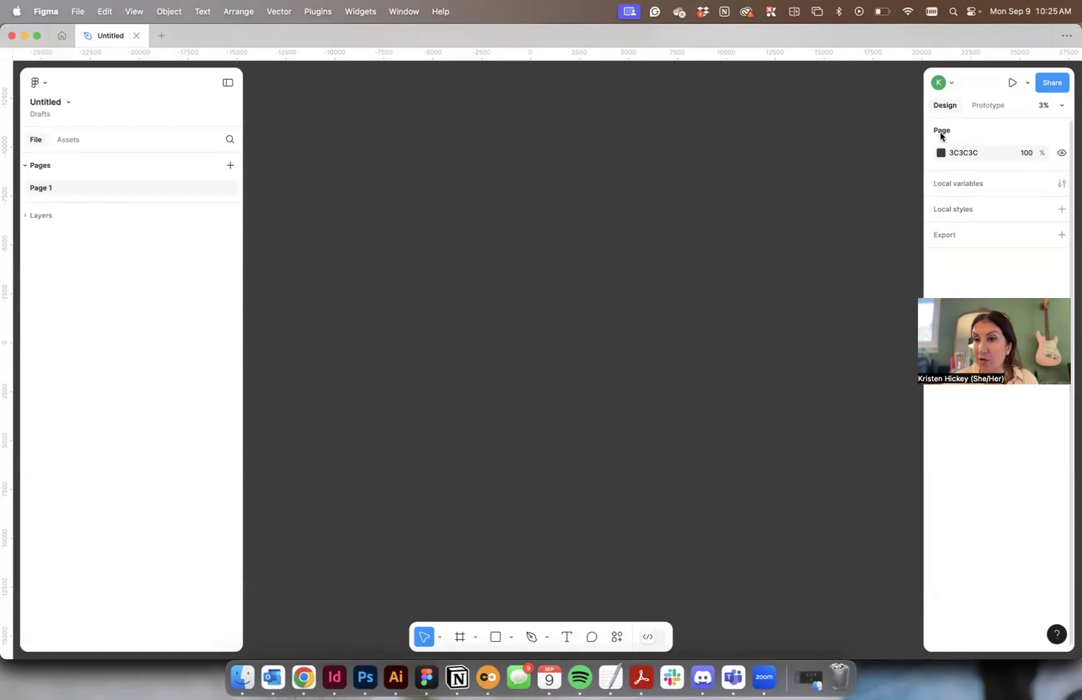
left_click(941, 153)
left_click(771, 195)
left_click_drag(771, 195, 765, 185)
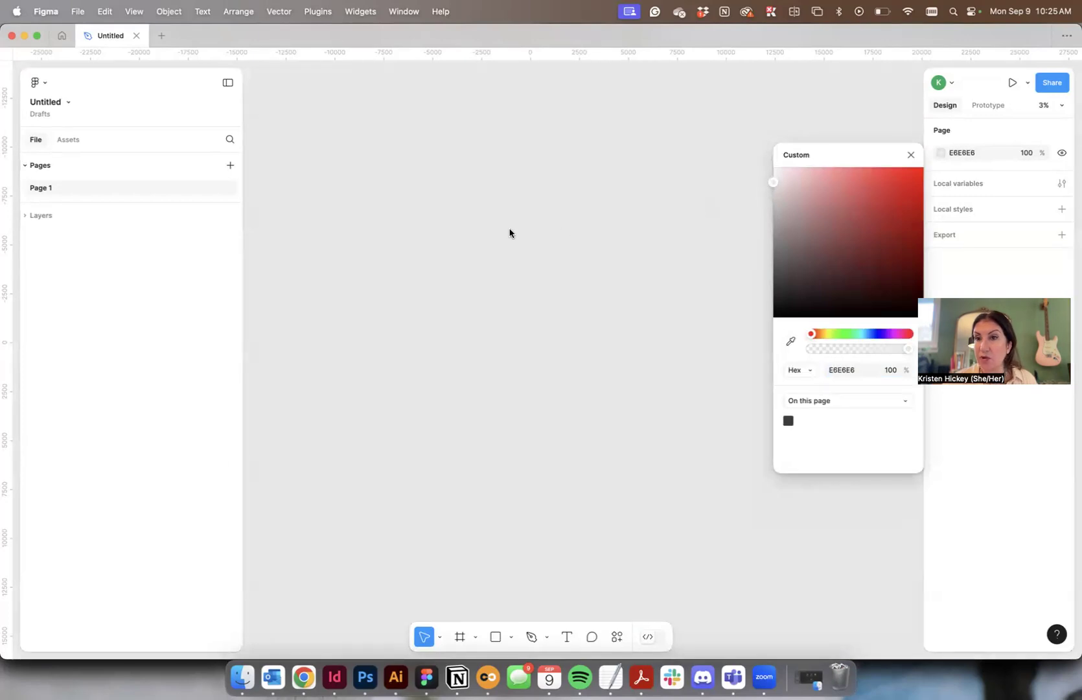
left_click(504, 231)
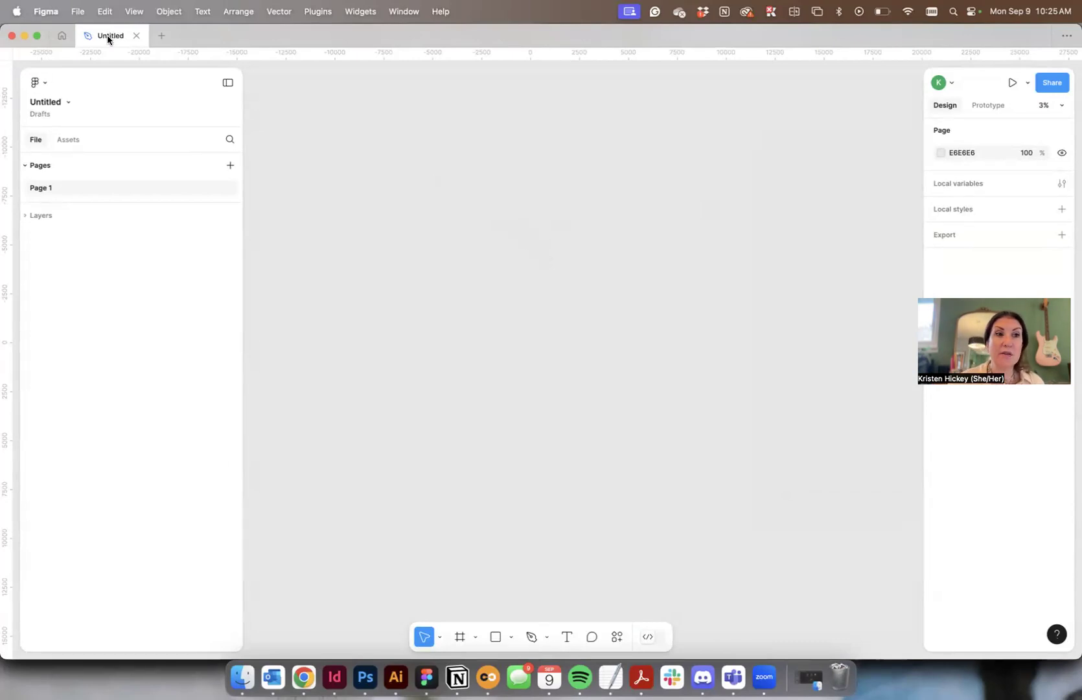
- Open the first untitled file from Drafts in place of the current one and check its file options
left_click(36, 114)
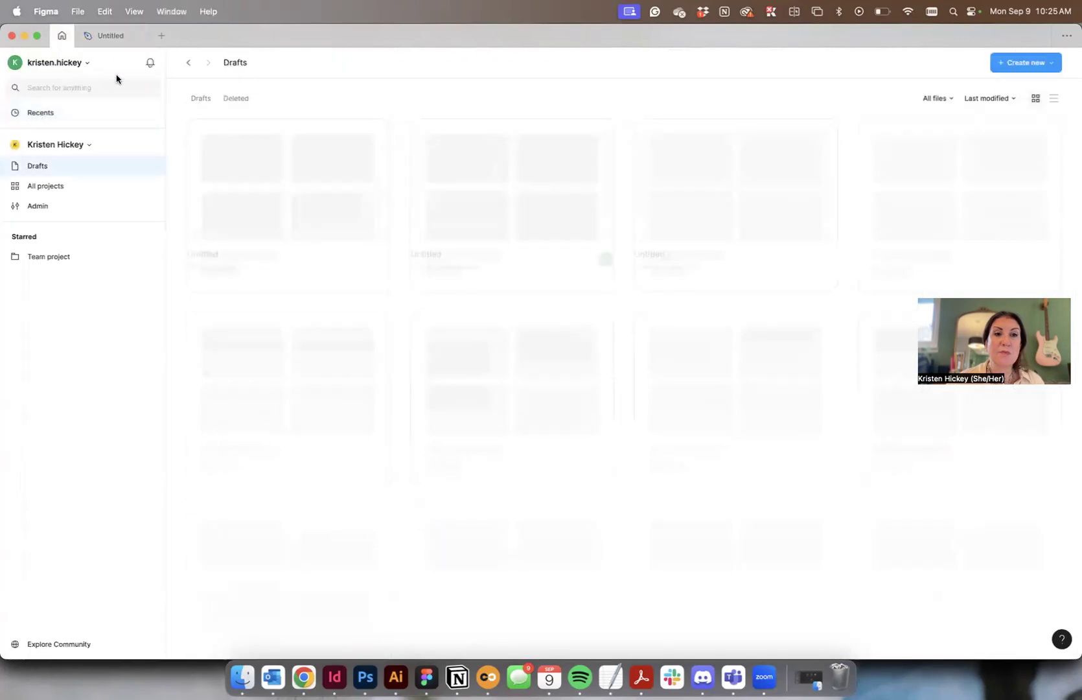
double_click(326, 202)
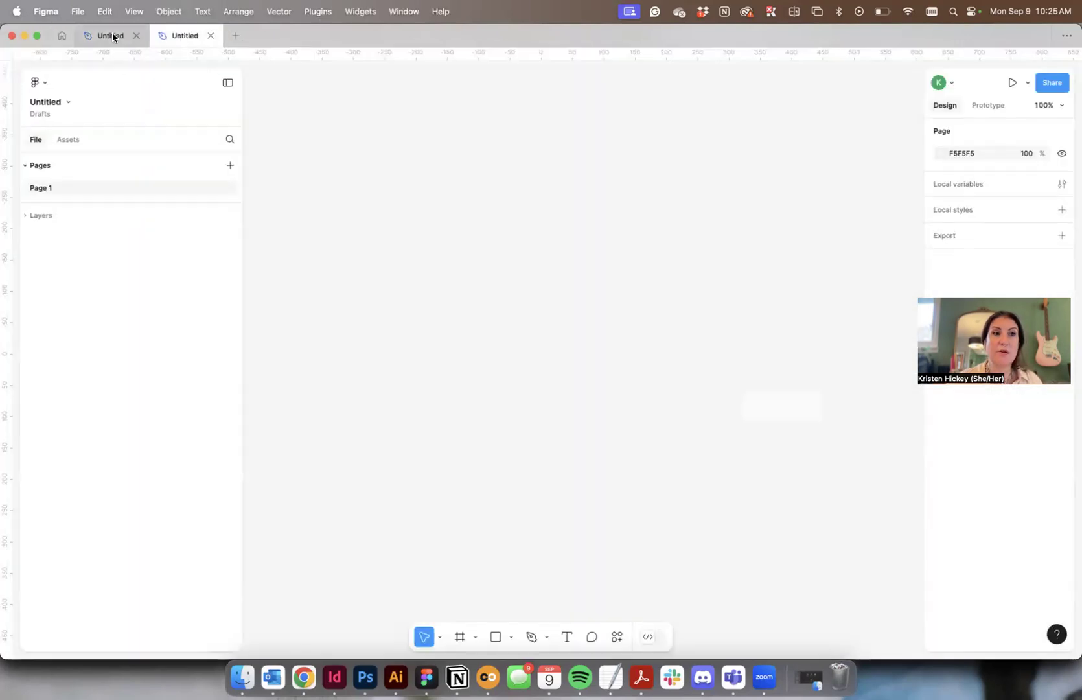
left_click(65, 105)
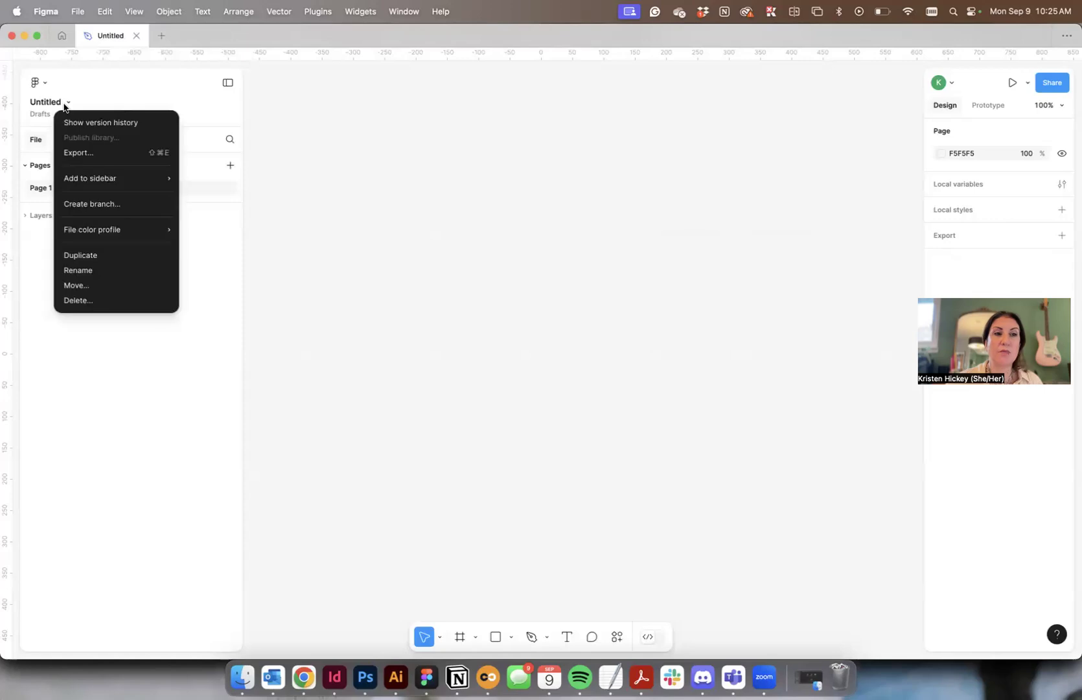
left_click(499, 149)
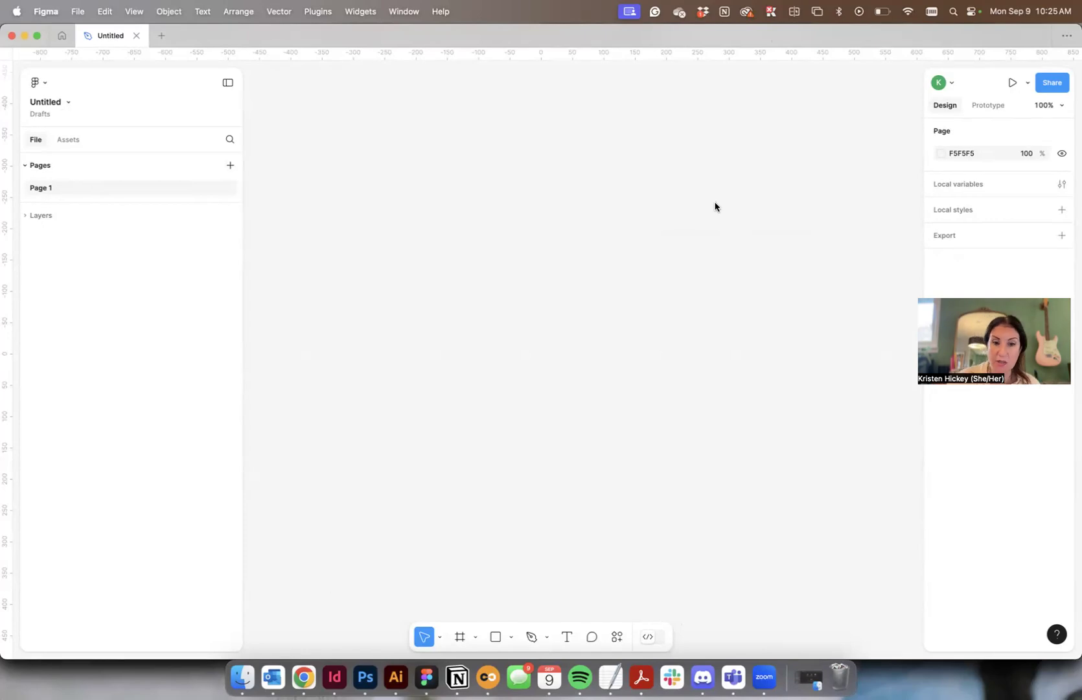
- Add a frame to the empty canvas using the TV preset from the Desktop frame sizes
scroll(719, 239, "down", 1)
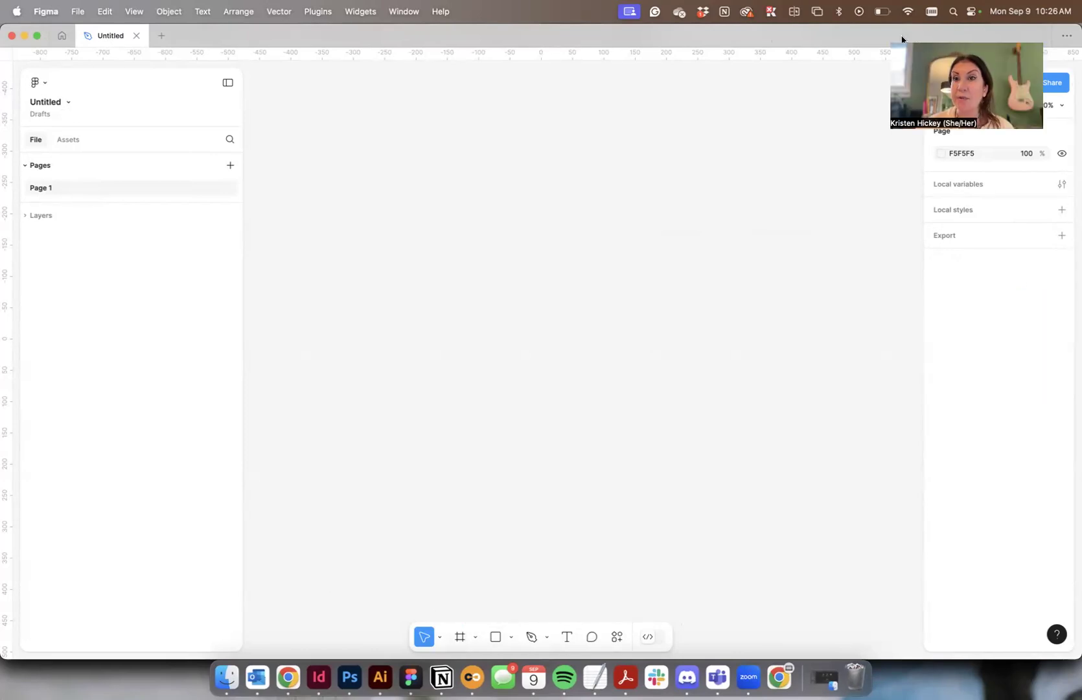
left_click(466, 638)
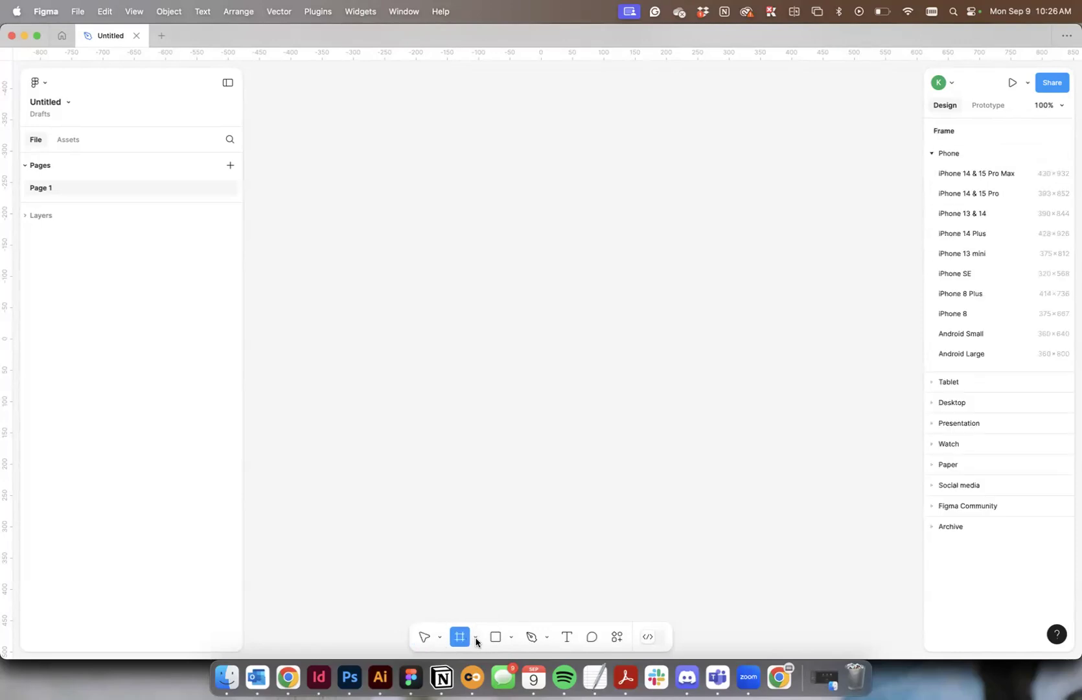
left_click(476, 641)
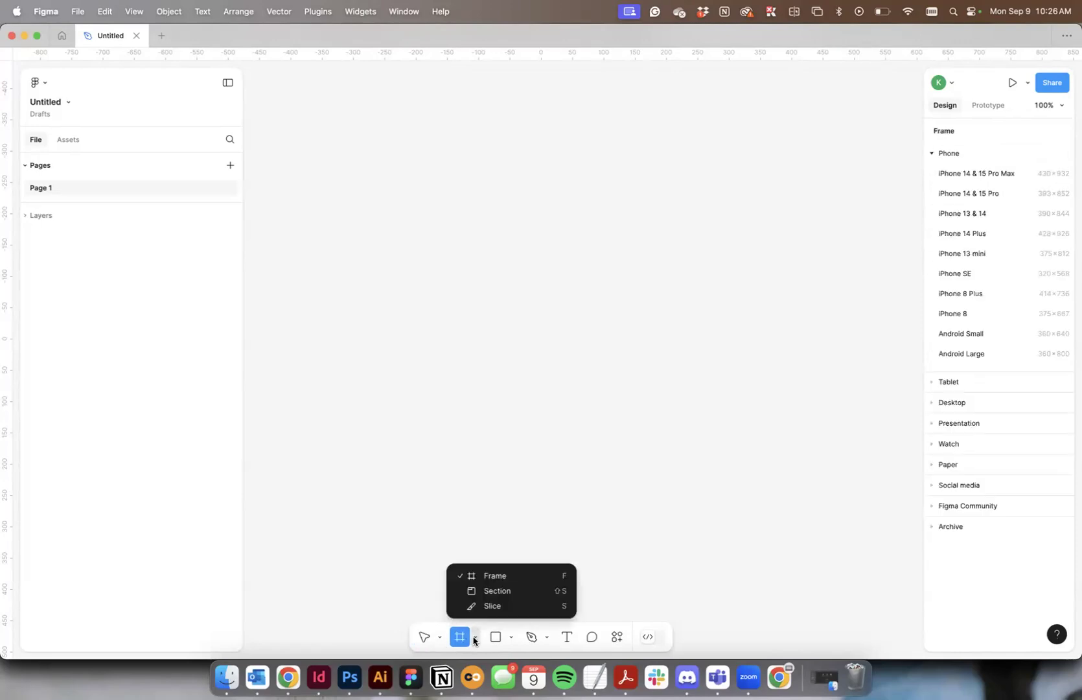
left_click(480, 576)
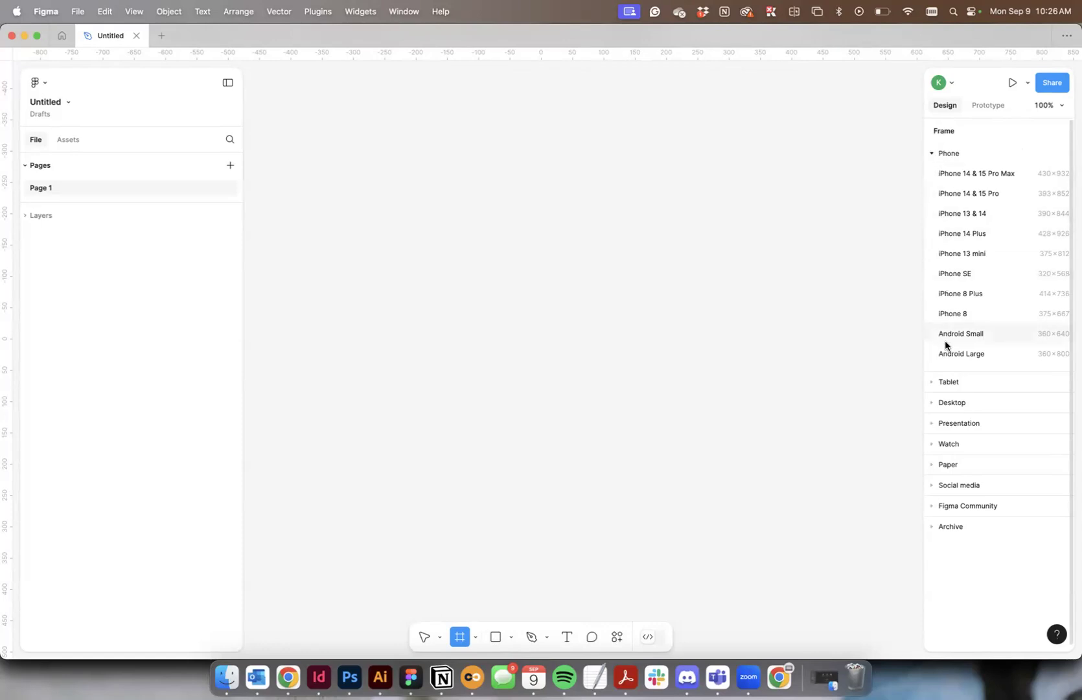
left_click(932, 153)
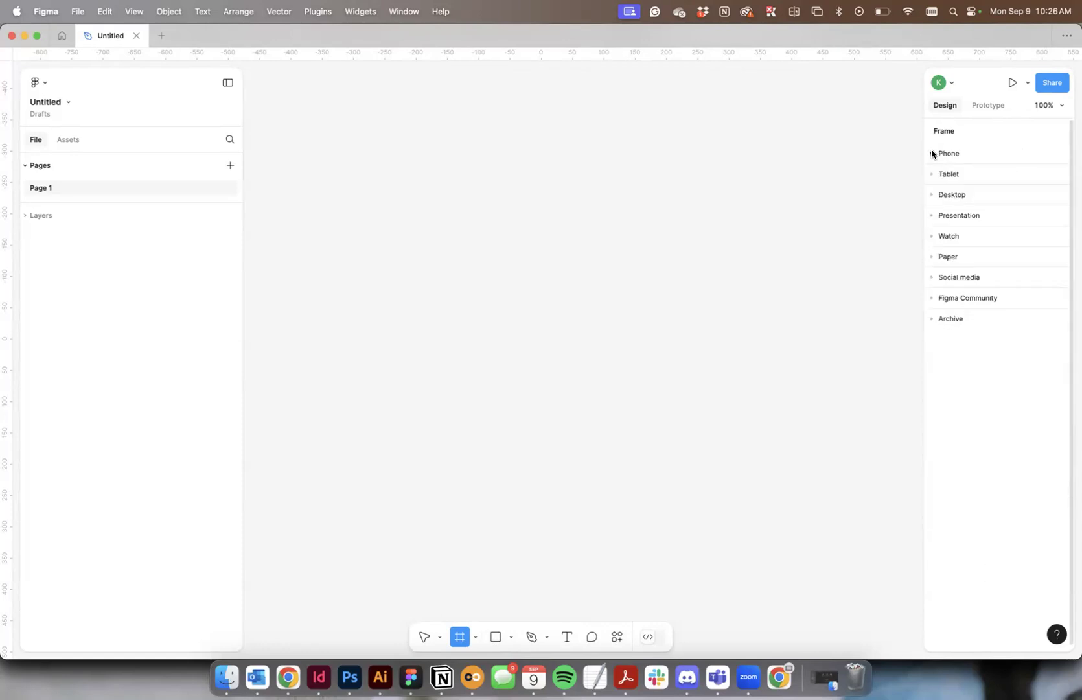
left_click(931, 194)
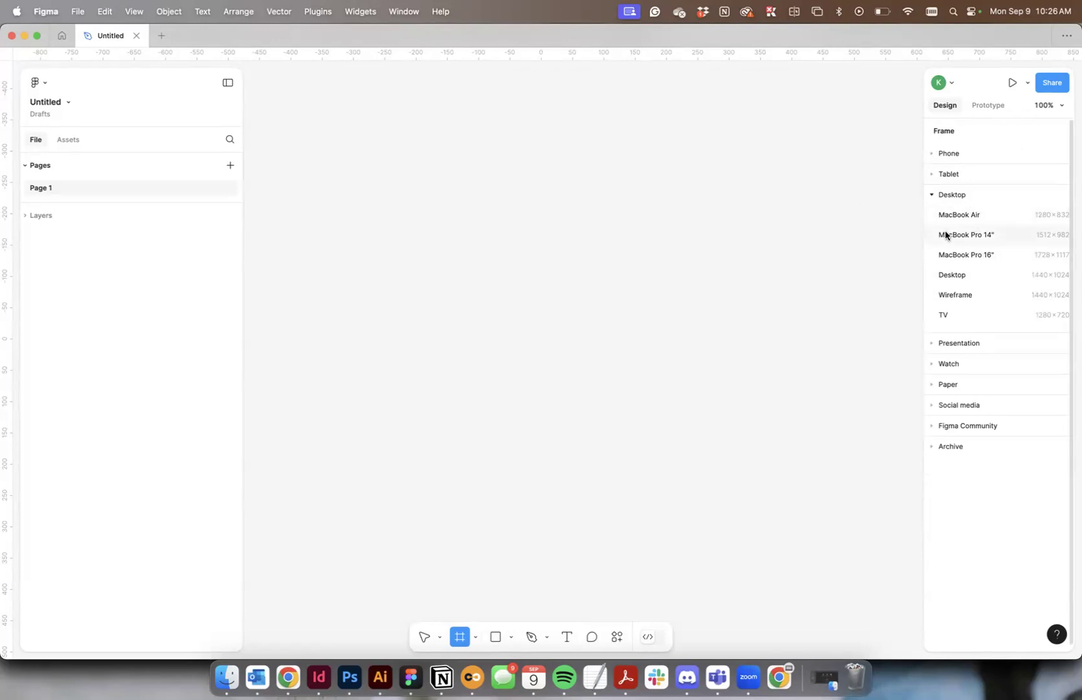
left_click(945, 317)
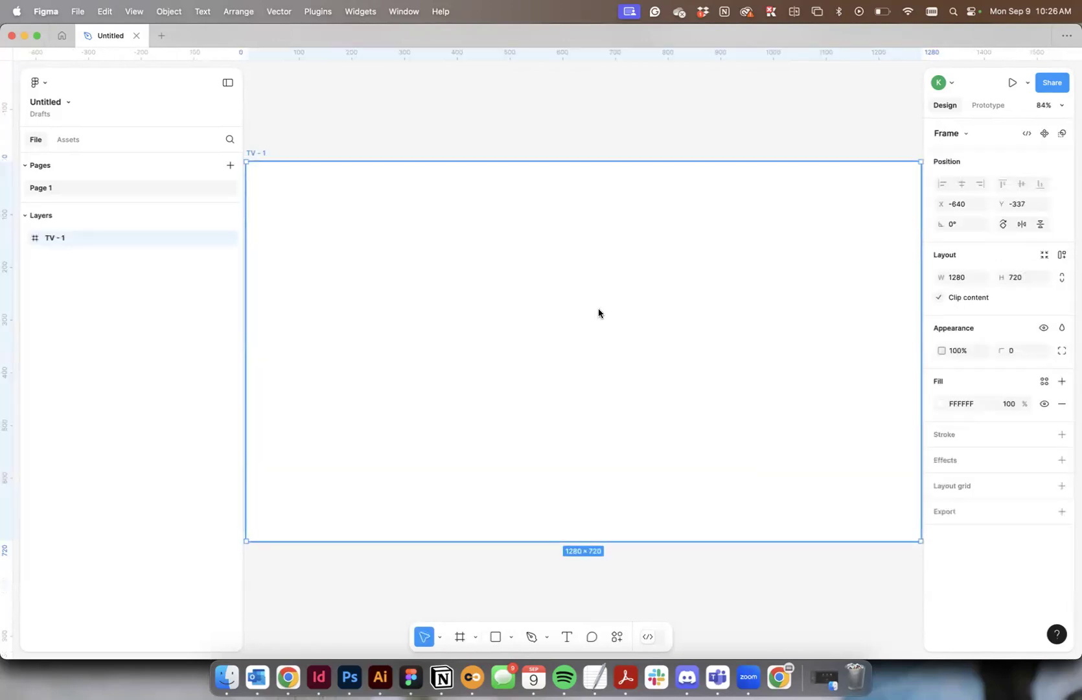
- Resize the TV frame to 1920 wide by 1080 high
key("super+minus")
key("super+minus")
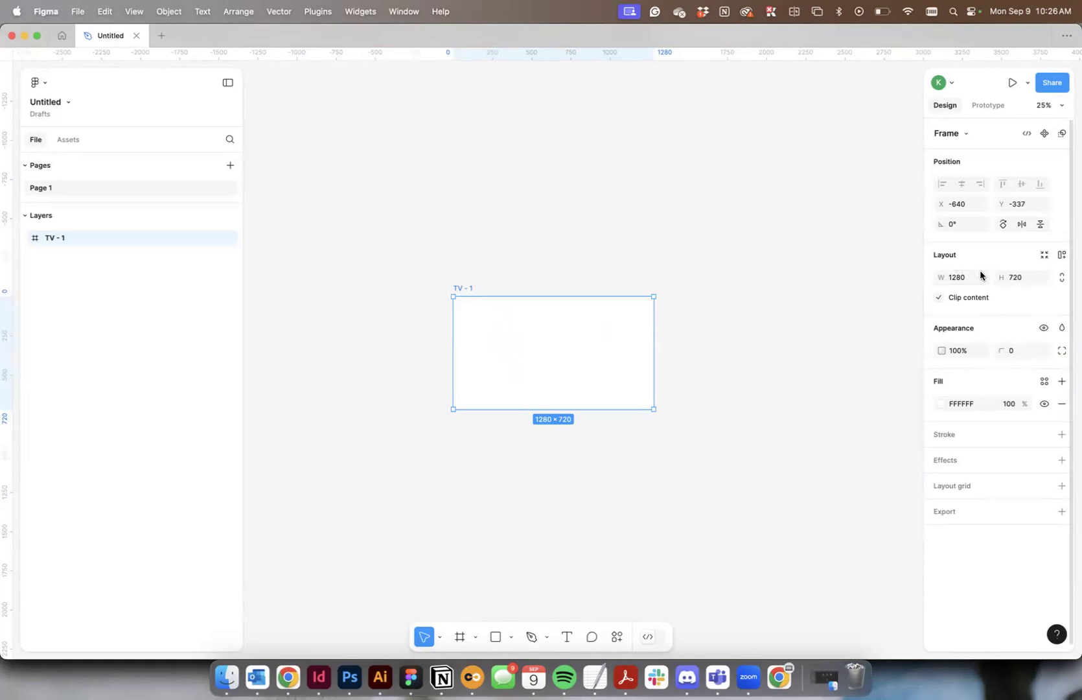
left_click(955, 278)
type("19")
key("Tab")
type("1080")
key("Return")
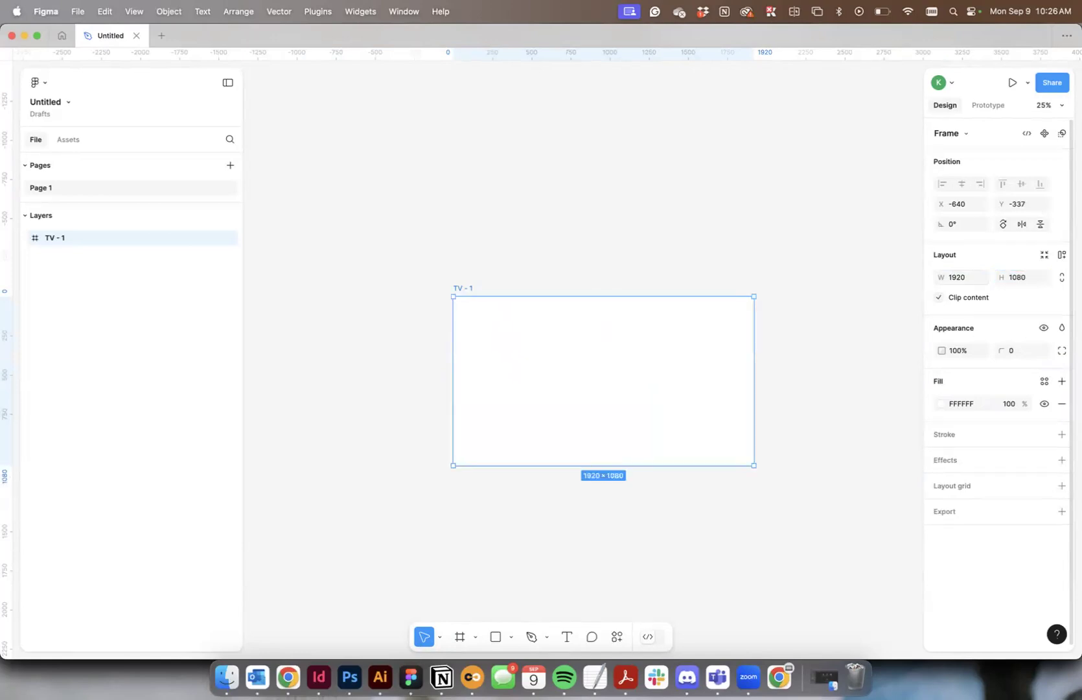
- Draw a second frame freehand beside the TV frame and set its size to 1920 × 1080
left_click(461, 638)
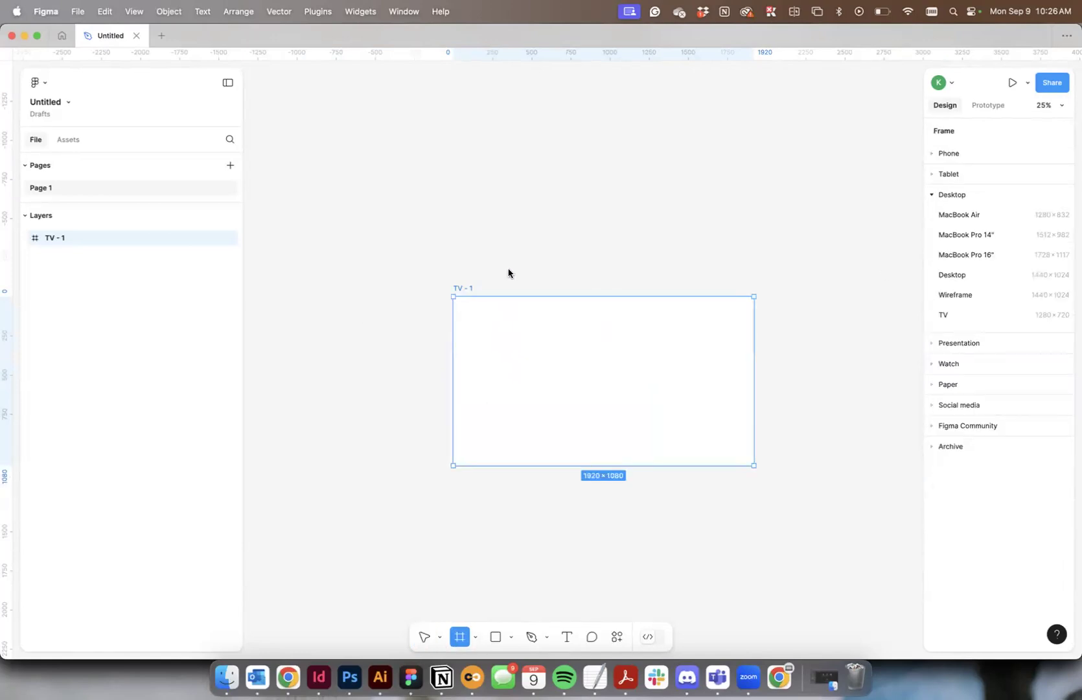
scroll(507, 273, "right", 10)
left_click_drag(412, 266, 850, 435)
left_click(973, 278)
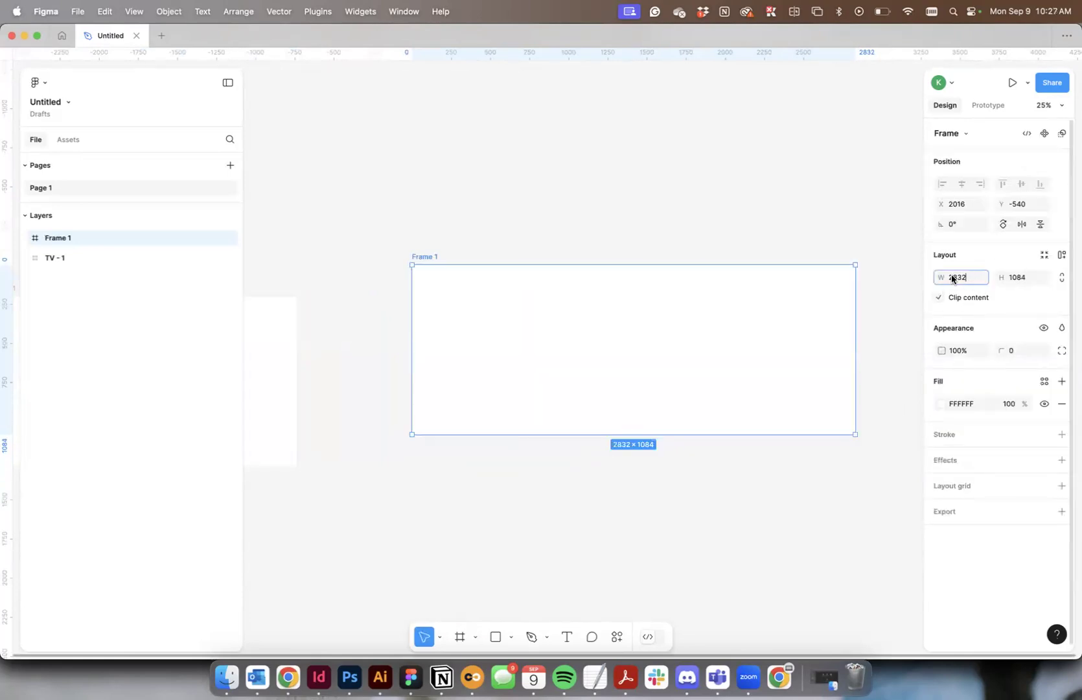
type("1920")
key("Tab")
type("1080")
key("Tab")
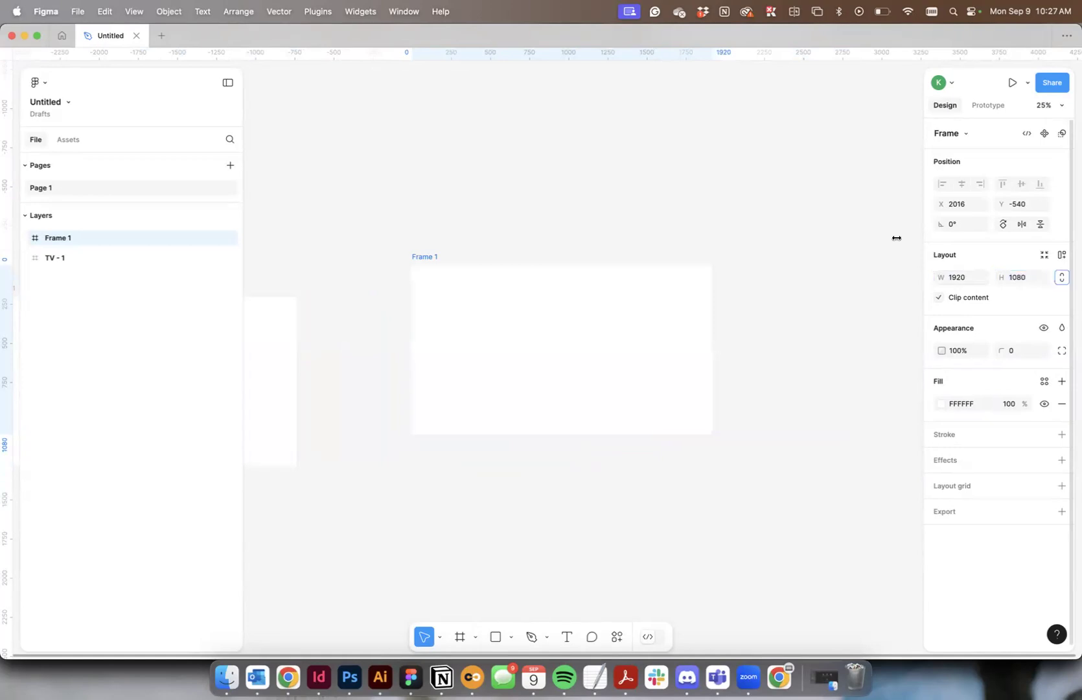
- Line up the second frame with the top of the TV frame and delete it
left_click_drag(434, 268, 495, 291)
scroll(814, 261, "left", 5)
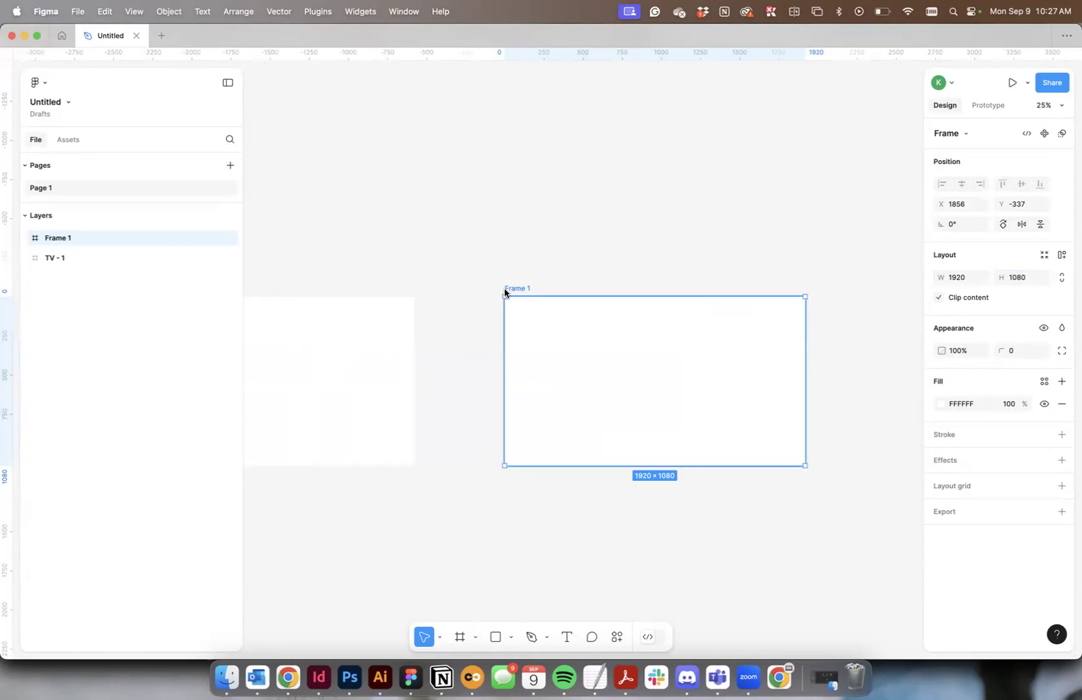
key("Delete")
- Rename the remaining TV frame to "Desktop-Error Page"
scroll(537, 276, "left", 10)
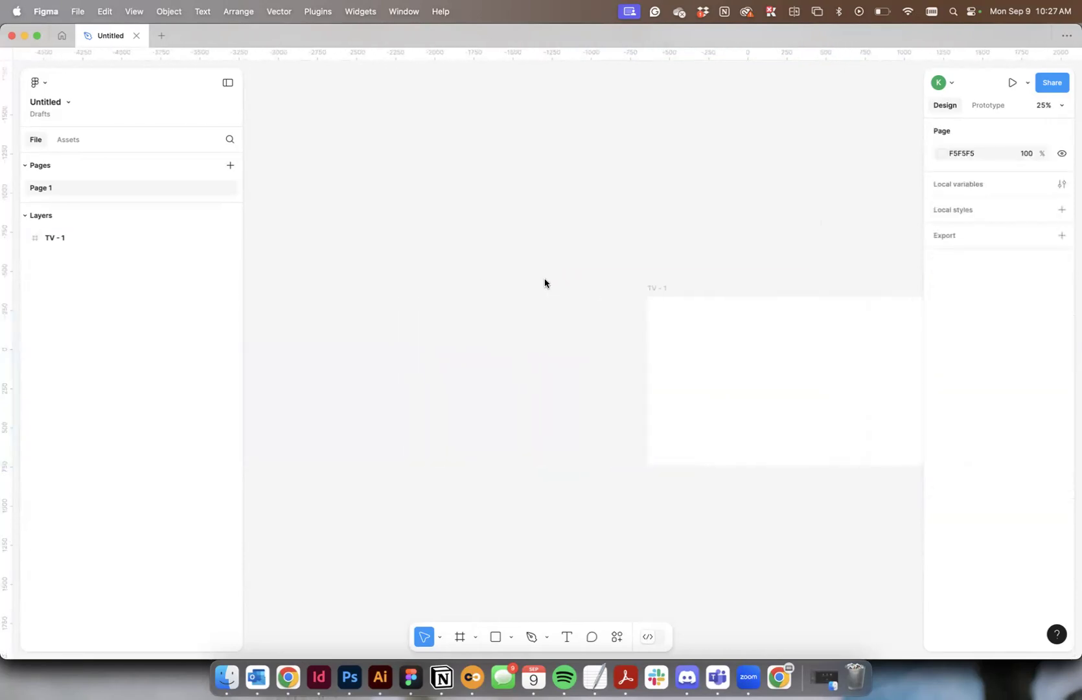
left_click(662, 287)
scroll(664, 287, "right", 10)
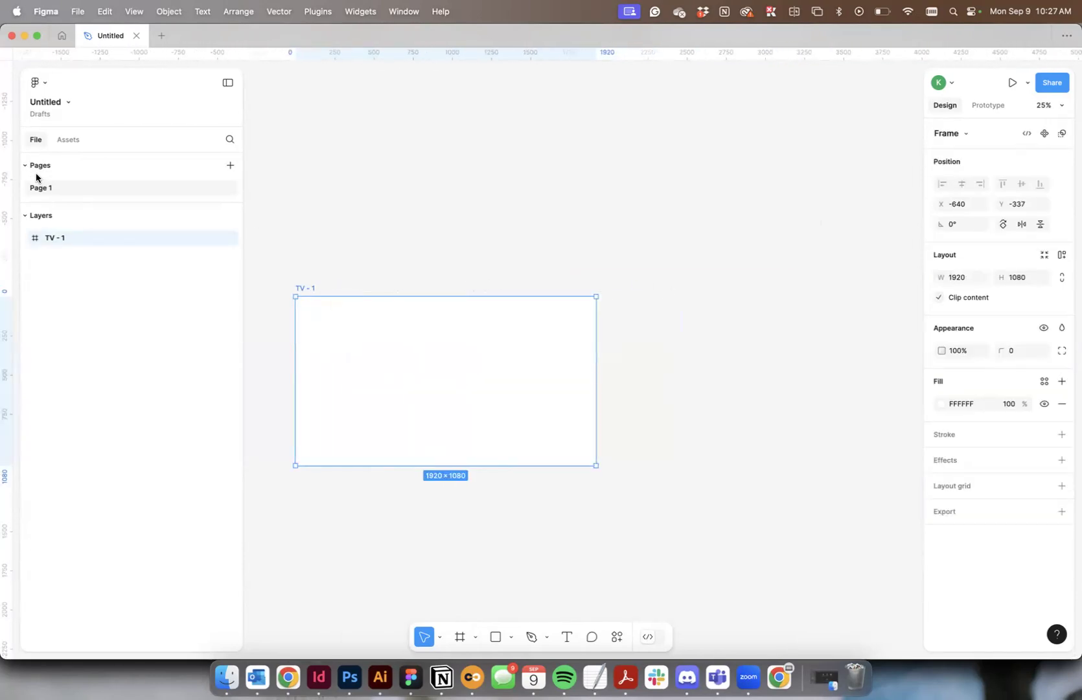
double_click(309, 288)
type("Desktop-Error Pag")
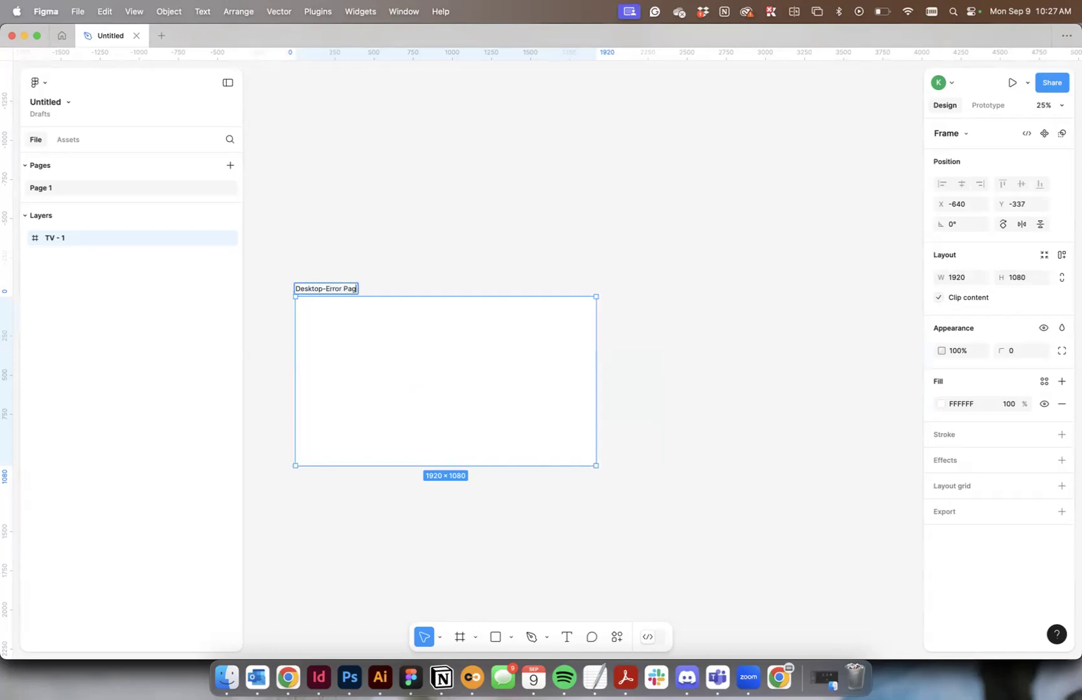
type("e")
left_click(685, 269)
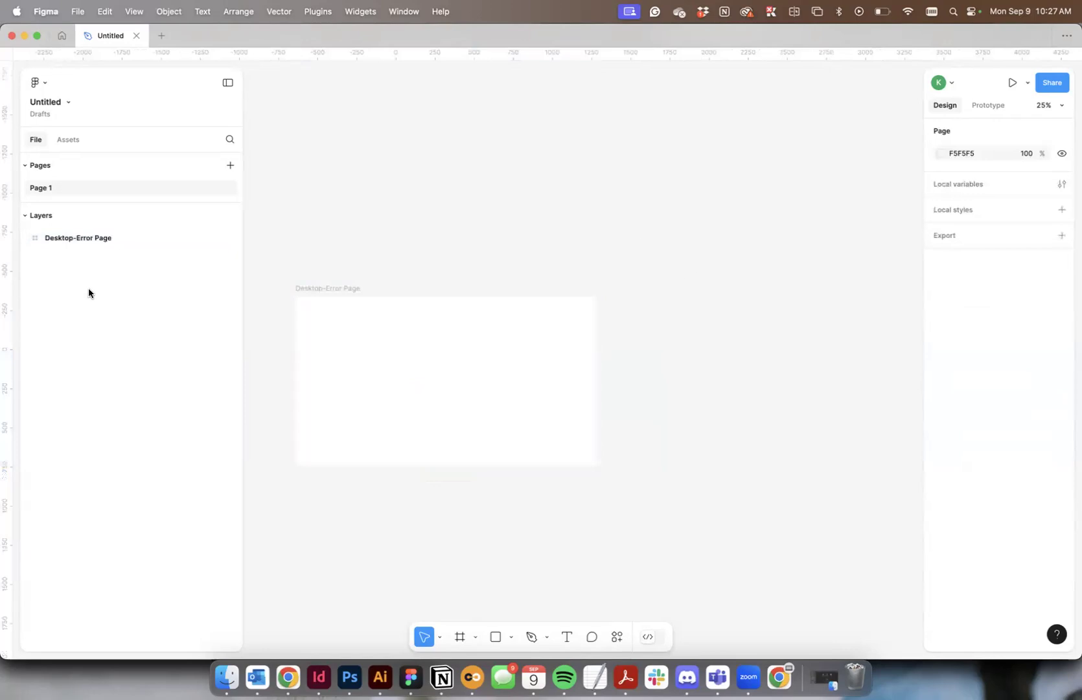
- Draw a rectangle about 576 × 540 inside the Desktop-Error Page frame, and collapse and re-expand the frame's layer
left_click(46, 241)
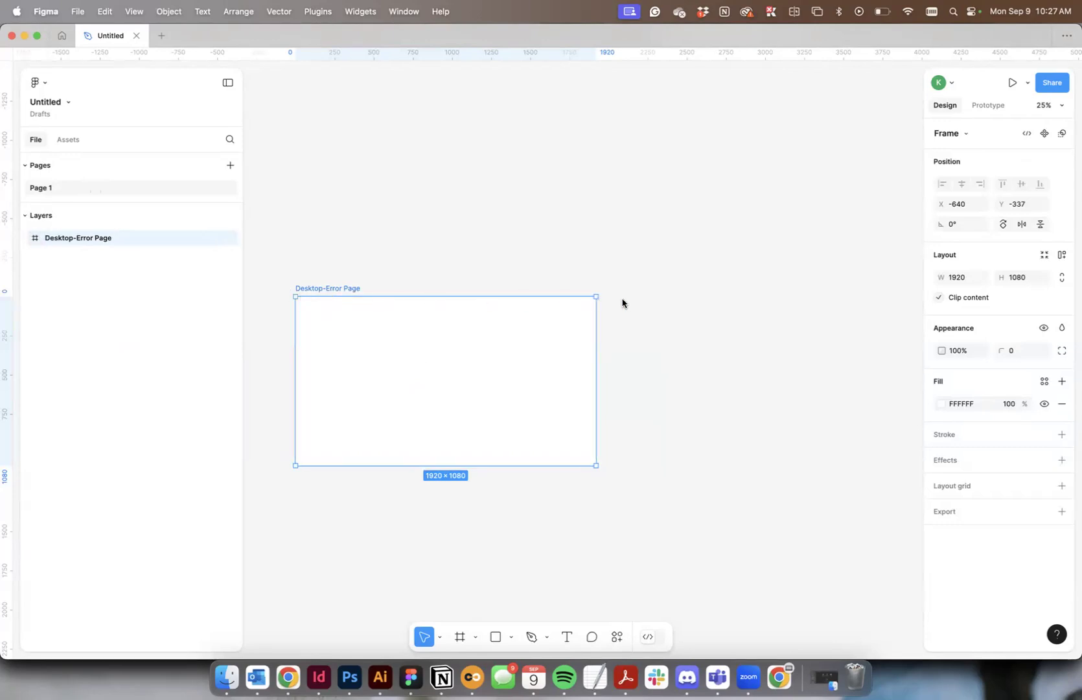
left_click(497, 636)
mouse_move(361, 334)
left_mouse_down()
mouse_move(420, 404)
mouse_move(452, 419)
left_mouse_up()
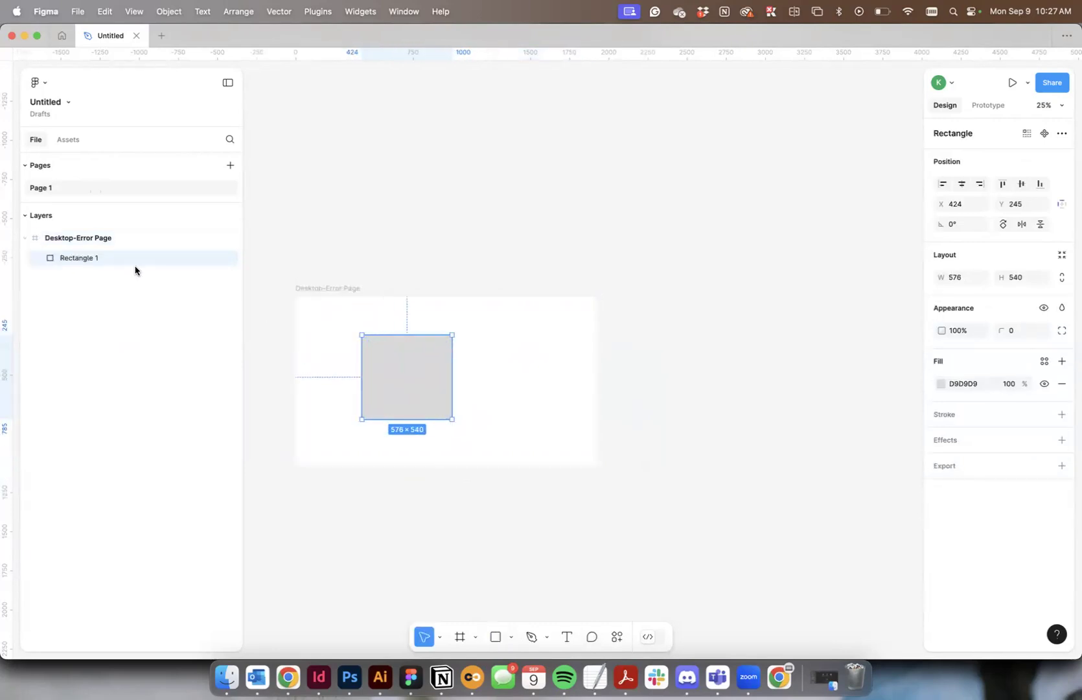
left_click(25, 238)
left_click(24, 239)
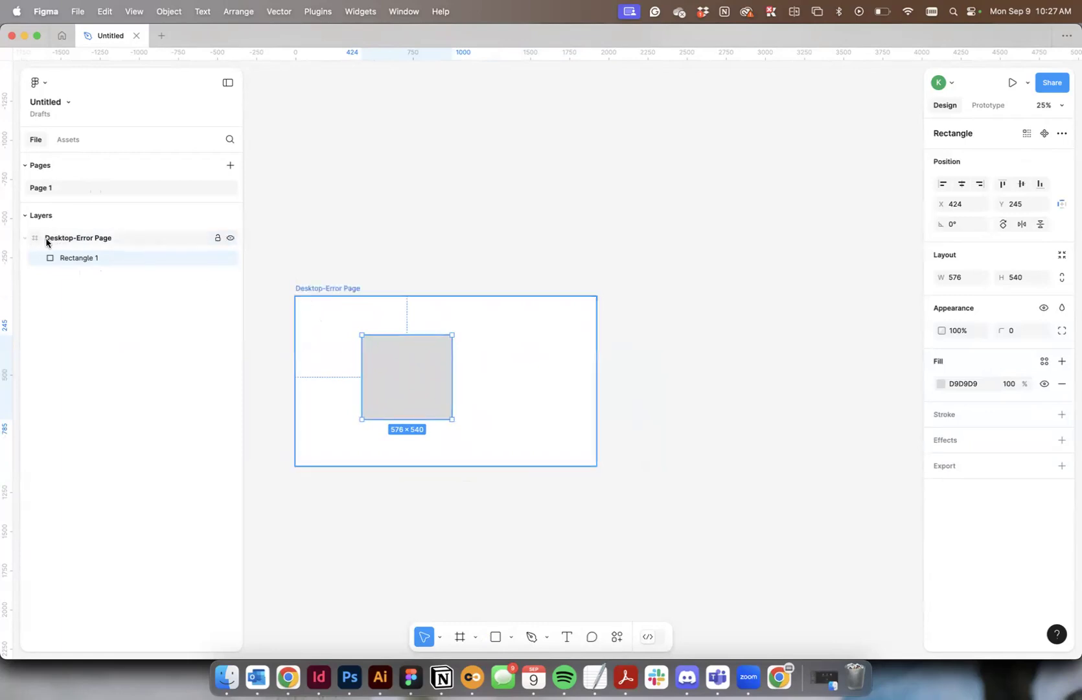
- Move the rectangle out of the Desktop-Error Page frame onto the empty canvas above it, and select the frame
left_click_drag(430, 352, 434, 332)
left_click_drag(434, 162, 434, 160)
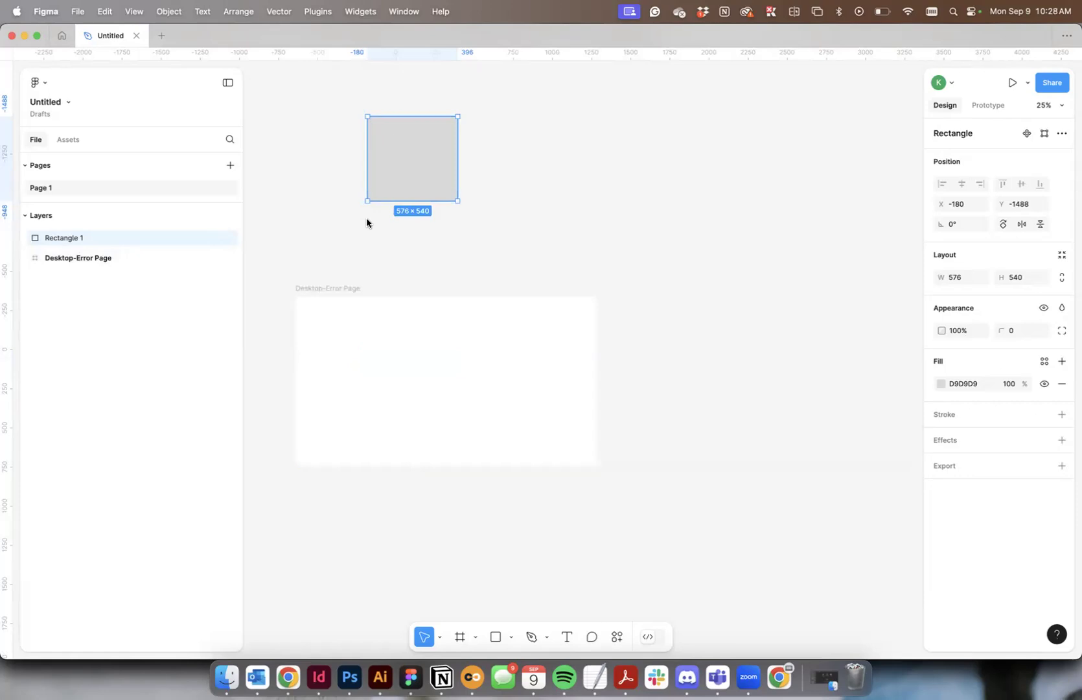
left_click(369, 356)
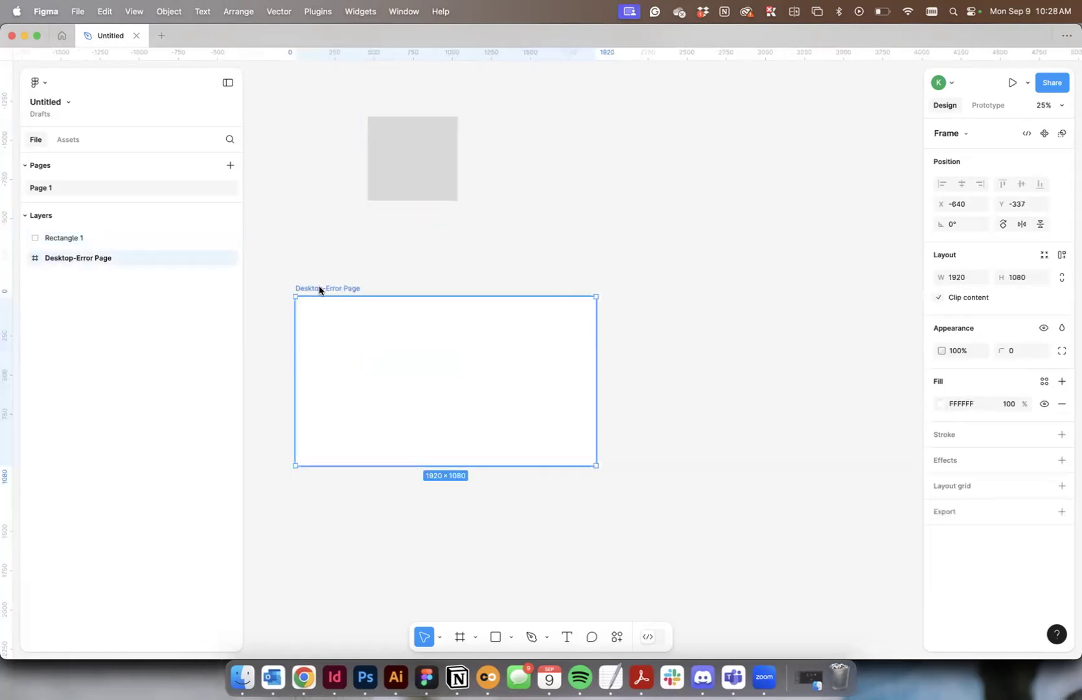
scroll(320, 290, "down", 1)
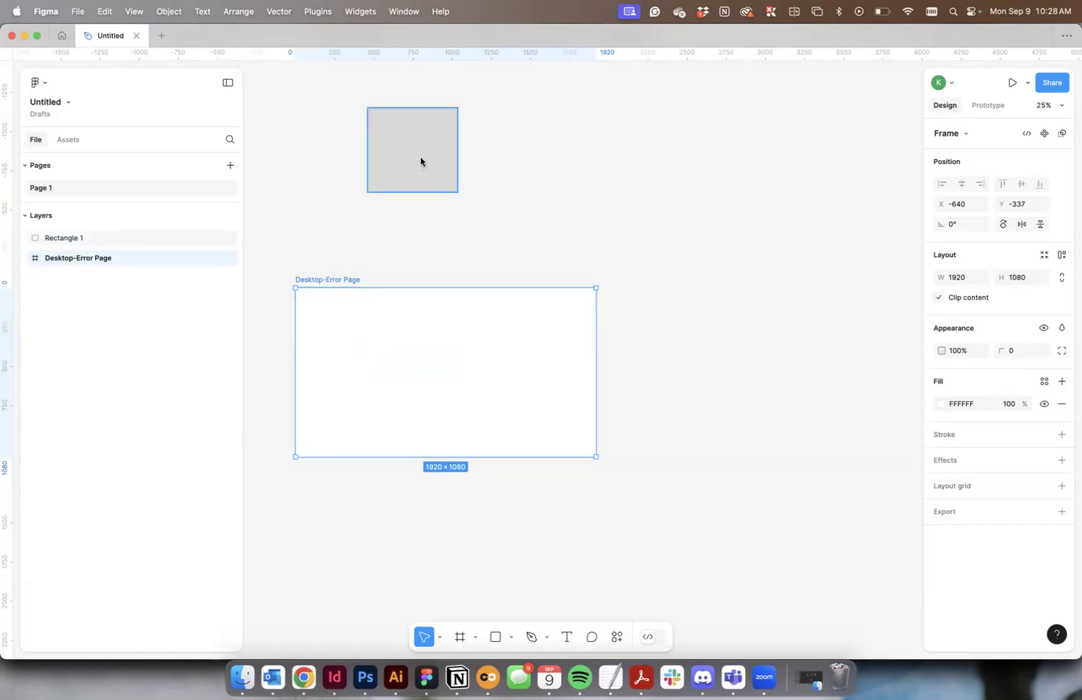
scroll(418, 162, "left", 1)
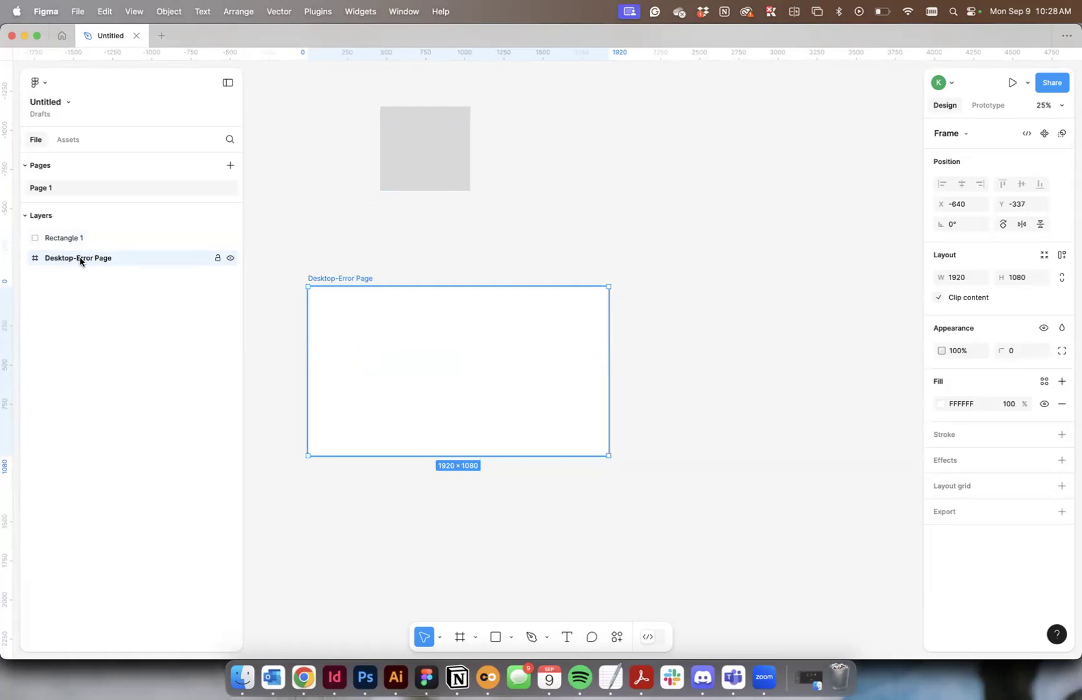
- Place the rectangle across the frame's upper edge and nest its layer inside the Desktop-Error Page layer
left_click_drag(407, 146, 435, 268)
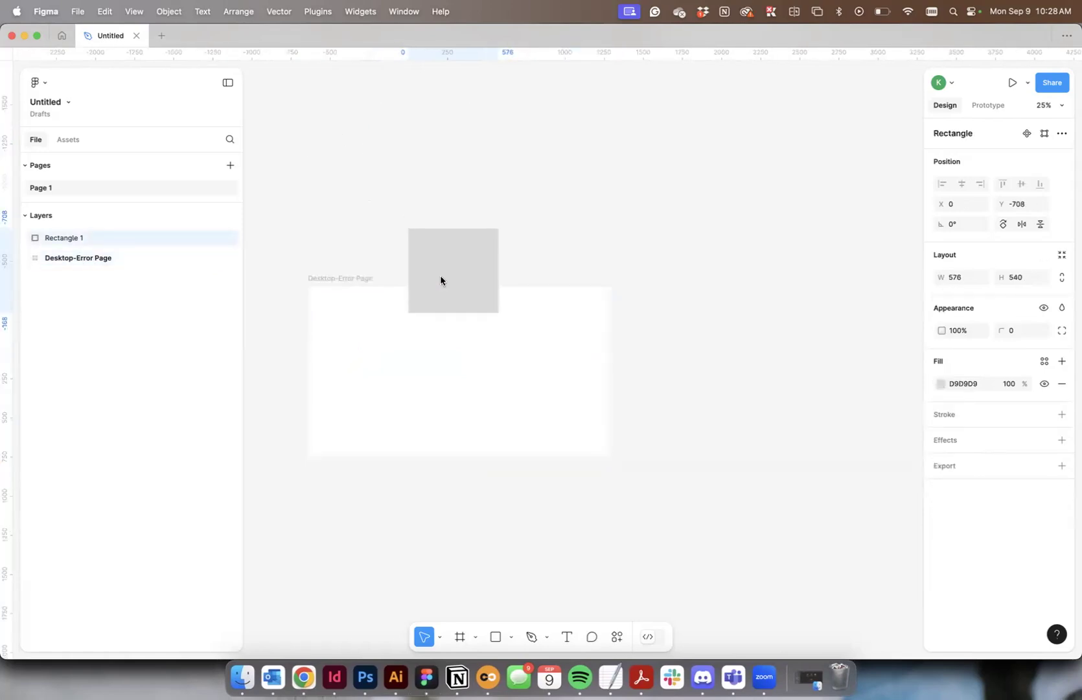
left_click(675, 247)
scroll(689, 246, "down", 1)
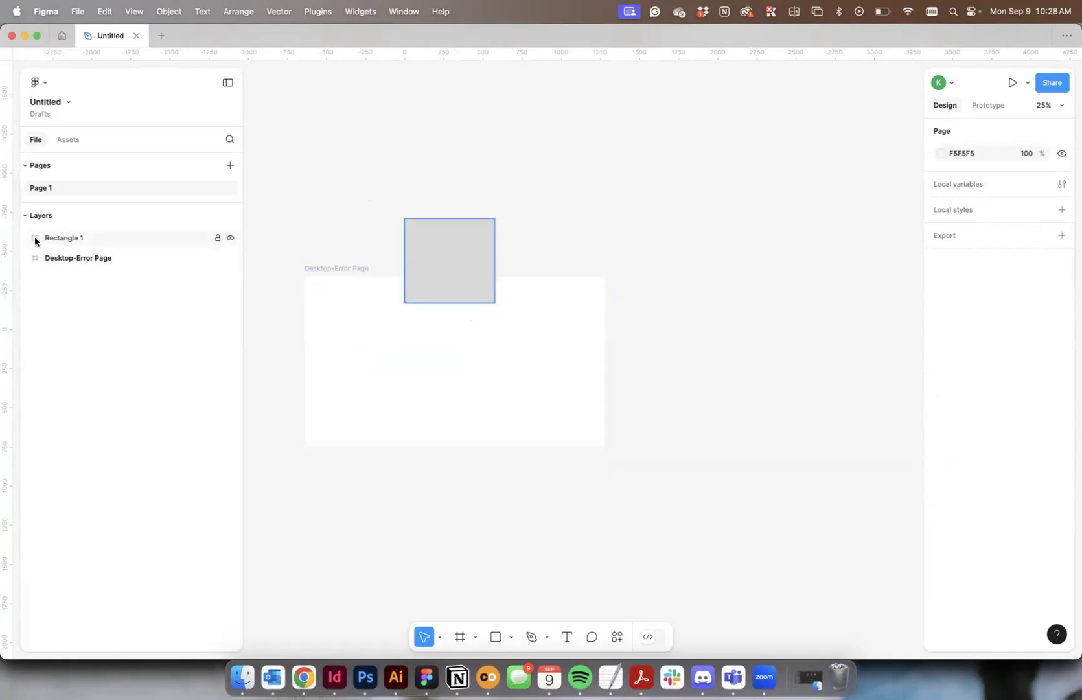
left_click_drag(37, 237, 62, 268)
left_click(453, 285)
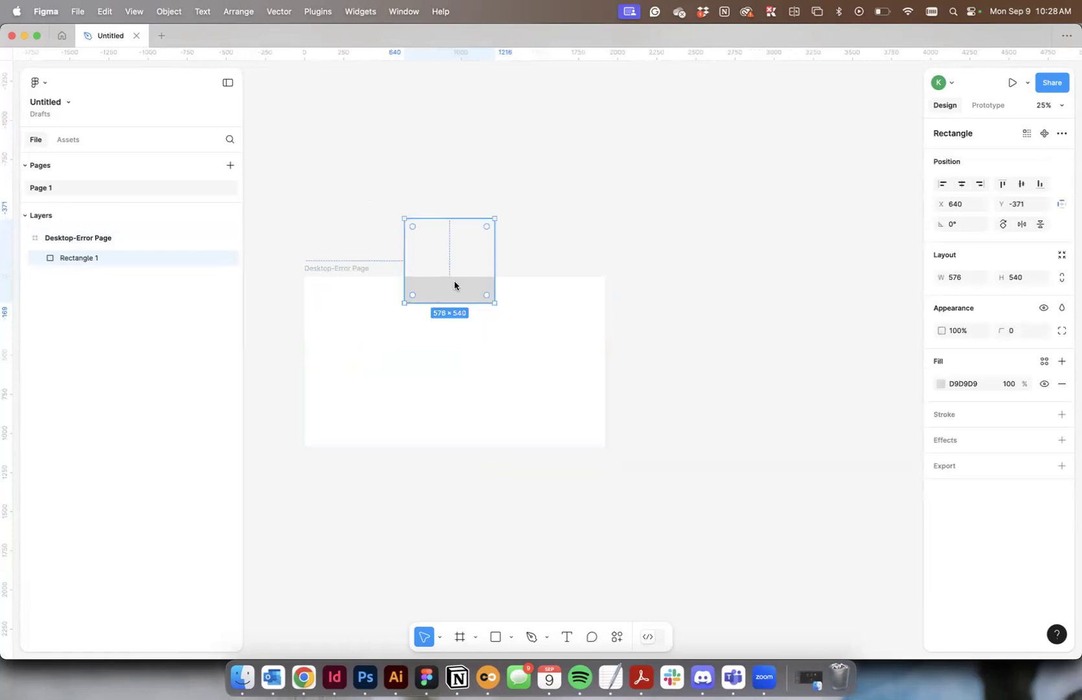
- Move the rectangle fully inside the Desktop-Error Page frame, to about X 296, Y 249
left_click_drag(461, 299, 380, 348)
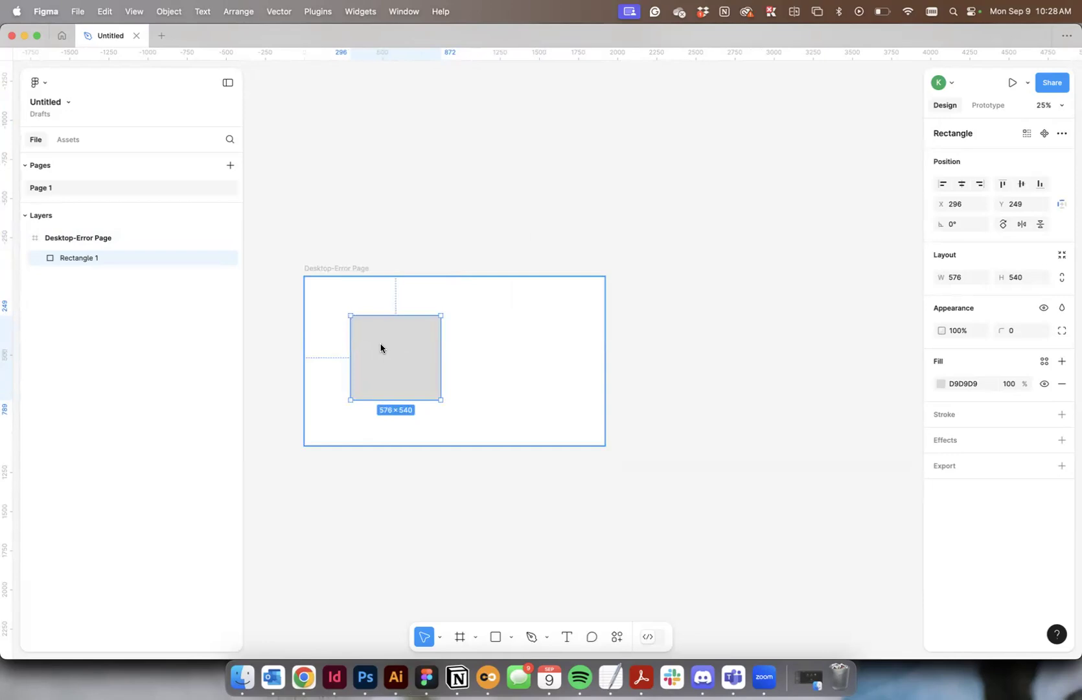
scroll(381, 348, "up", 1)
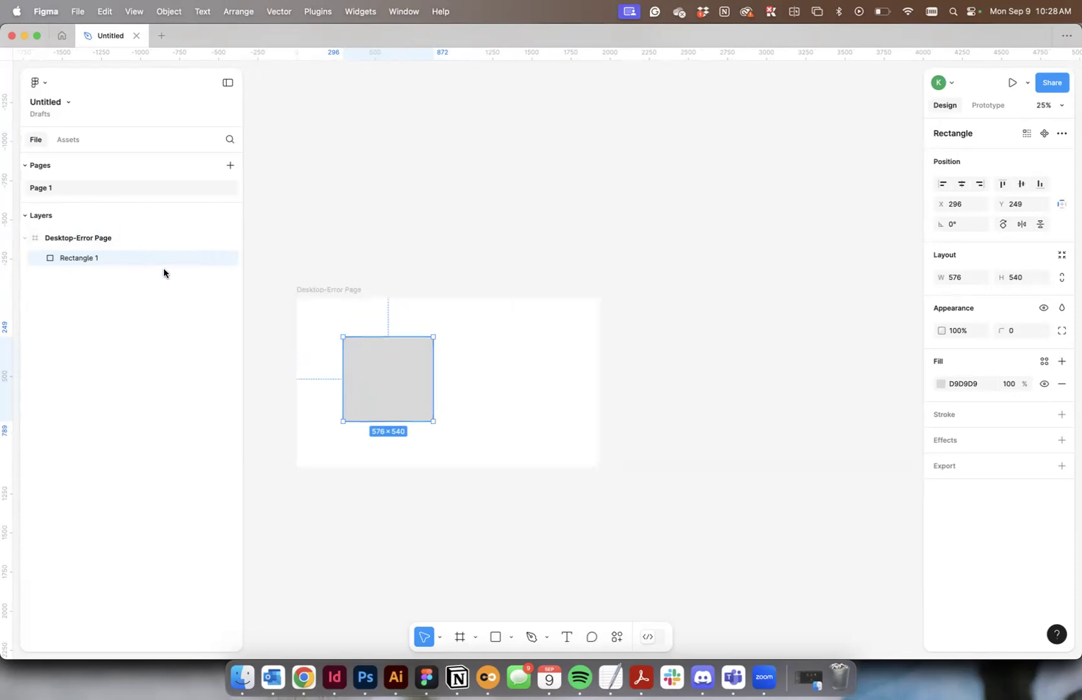
left_click(446, 271)
left_click(372, 374)
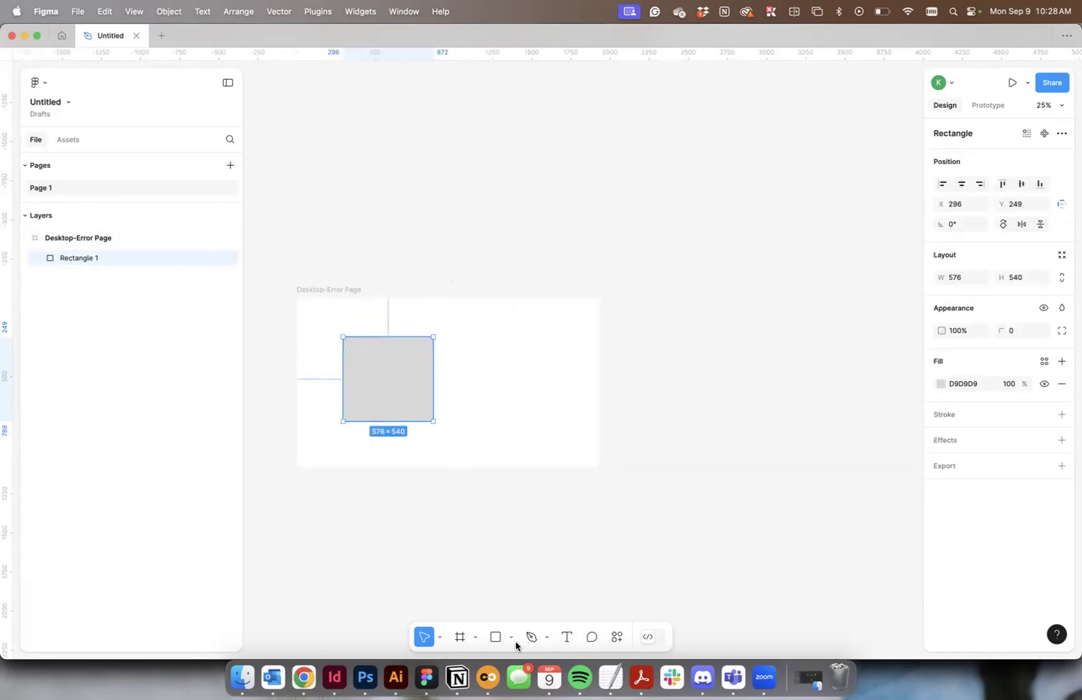
- Look through the Move tool variants and pan the canvas around the Desktop-Error Page frame
left_click(441, 638)
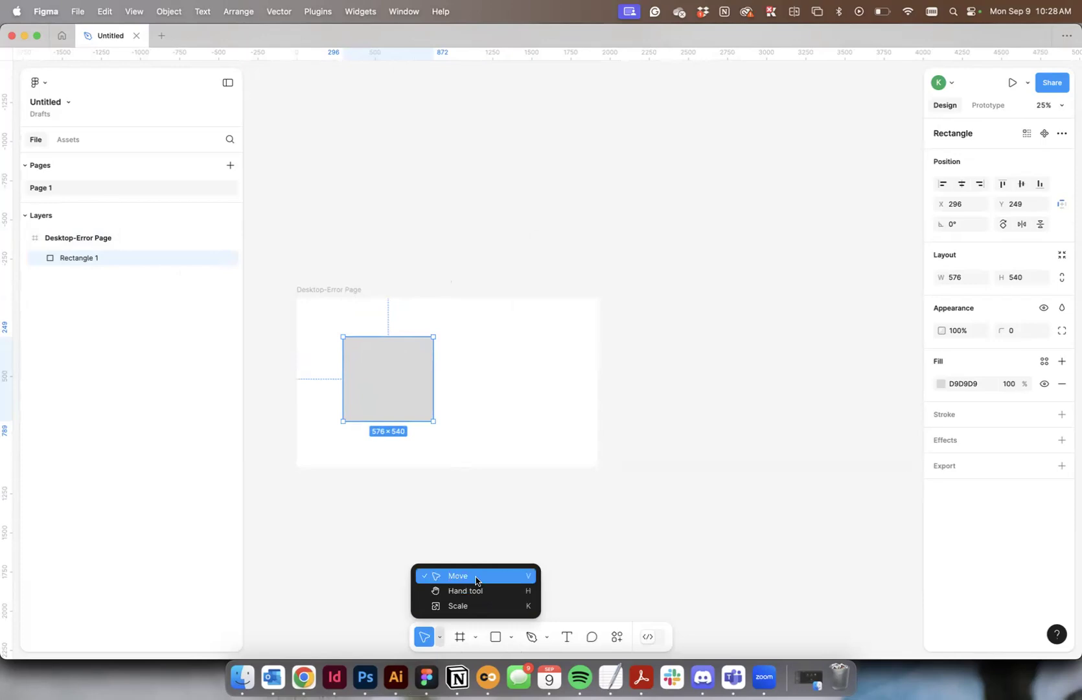
left_click(736, 576)
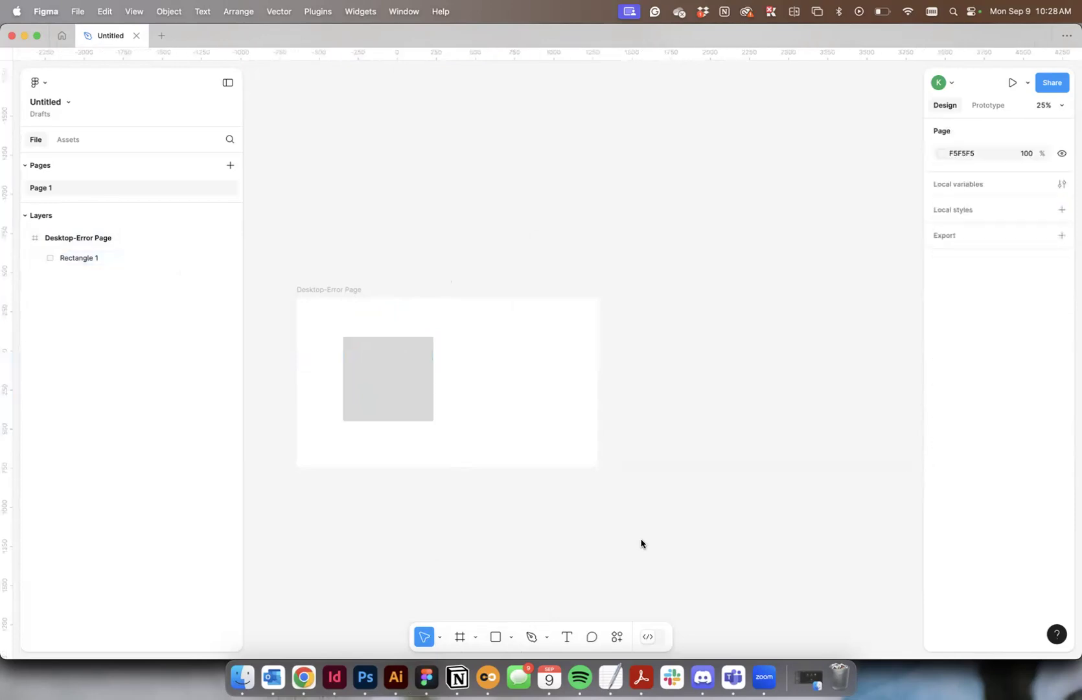
key("space")
left_click_drag(523, 450, 502, 423)
key("space")
left_click_drag(445, 371, 520, 399)
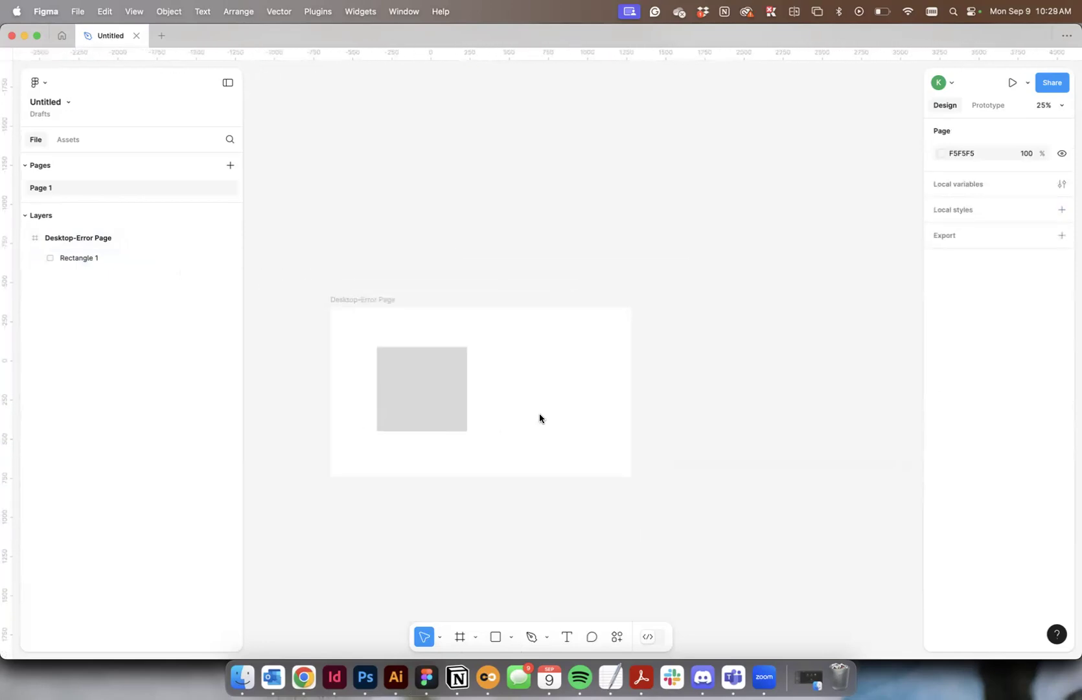
scroll(540, 416, "up", 3)
scroll(546, 418, "left", 3)
scroll(546, 418, "down", 5)
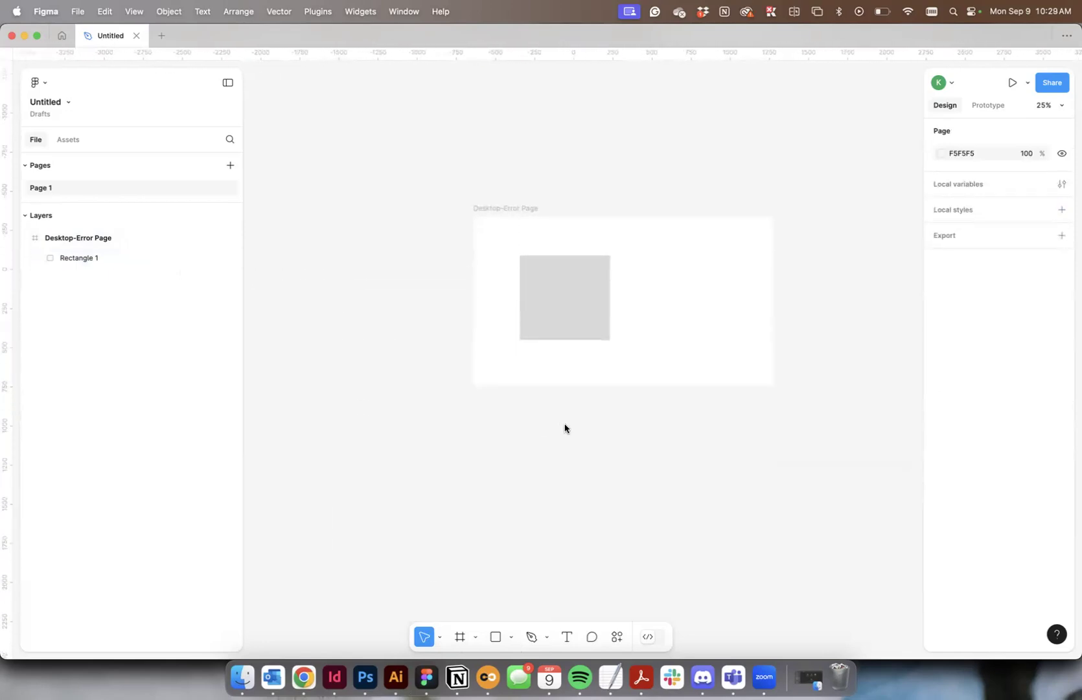
- Zoom in and out on the Desktop-Error Page frame and bring it back to the middle of the canvas
key("super+plus")
key("super+plus")
key("super+minus")
key("super+minus")
scroll(562, 424, "up", 5)
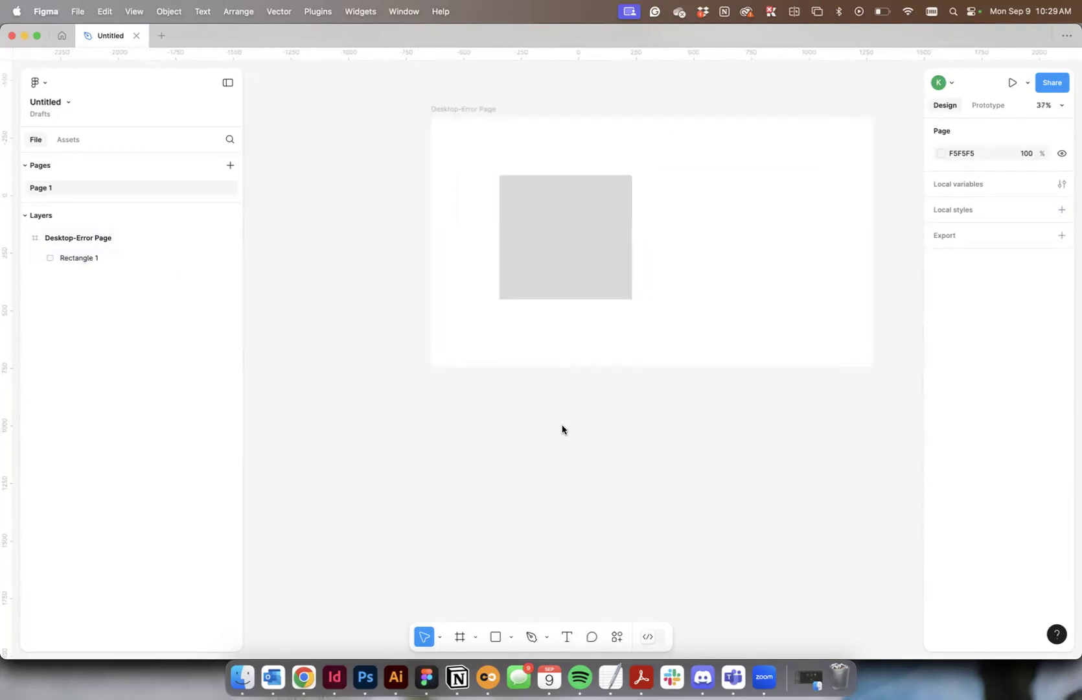
scroll(562, 428, "down", 5)
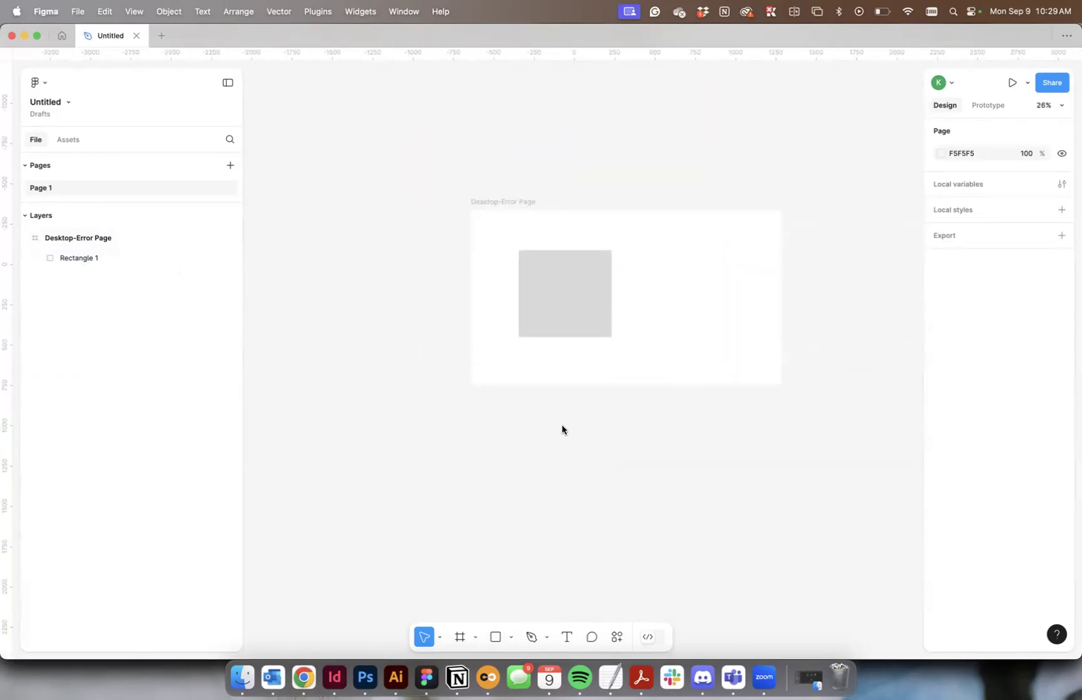
scroll(562, 427, "up", 4)
scroll(562, 427, "down", 4)
scroll(562, 428, "up", 3)
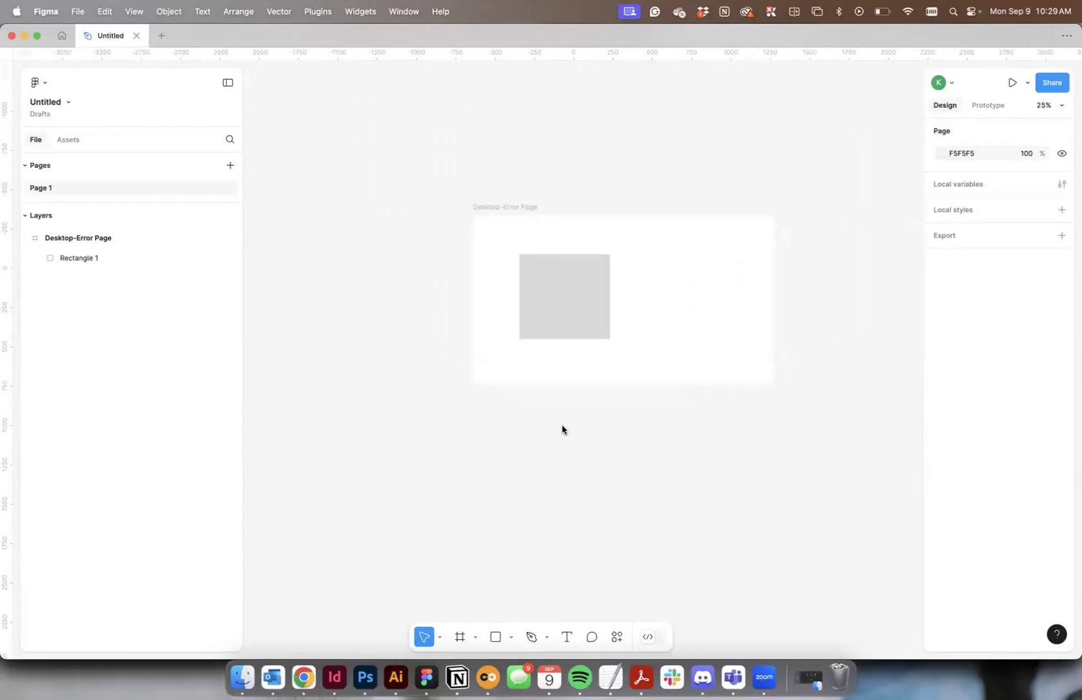
scroll(562, 429, "down", 3)
scroll(563, 428, "up", 3)
scroll(562, 429, "down", 2)
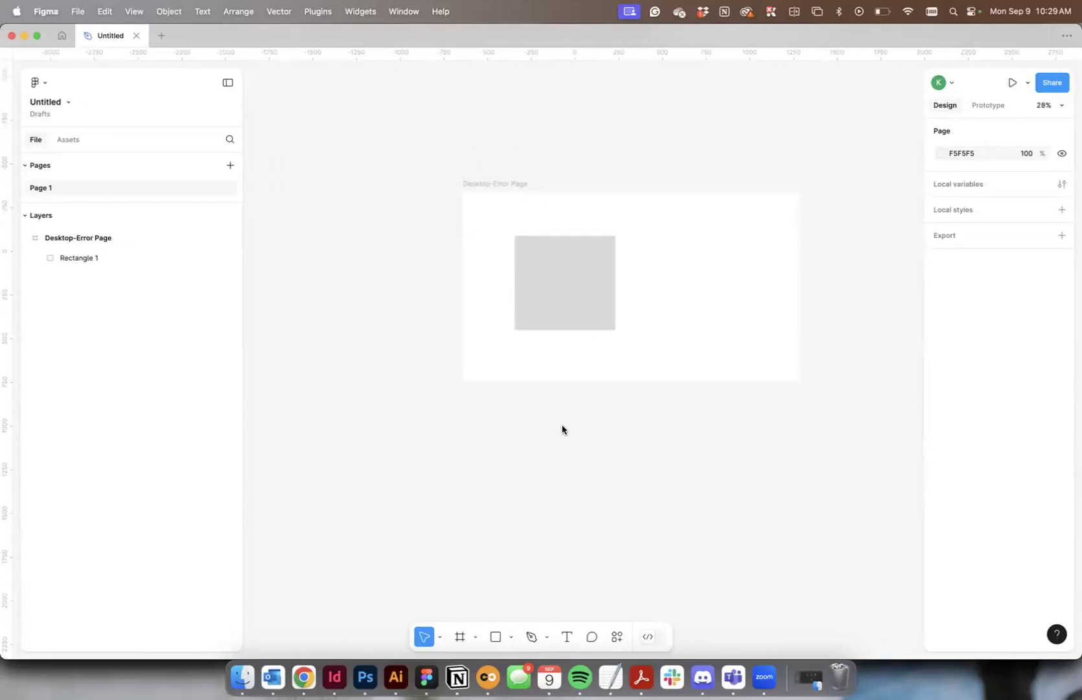
scroll(562, 429, "right", 5)
scroll(562, 428, "up", 3)
scroll(563, 429, "down", 2)
scroll(562, 429, "left", 2)
scroll(562, 429, "up", 1)
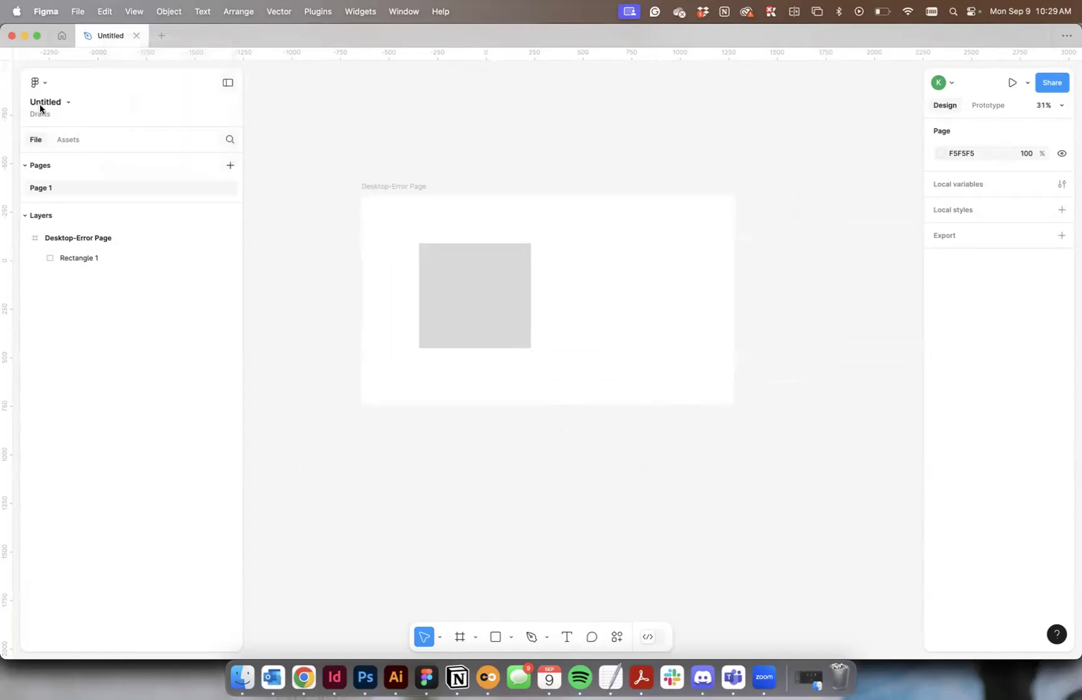
- Rename the design file to "404 Error Page"
left_click(67, 103)
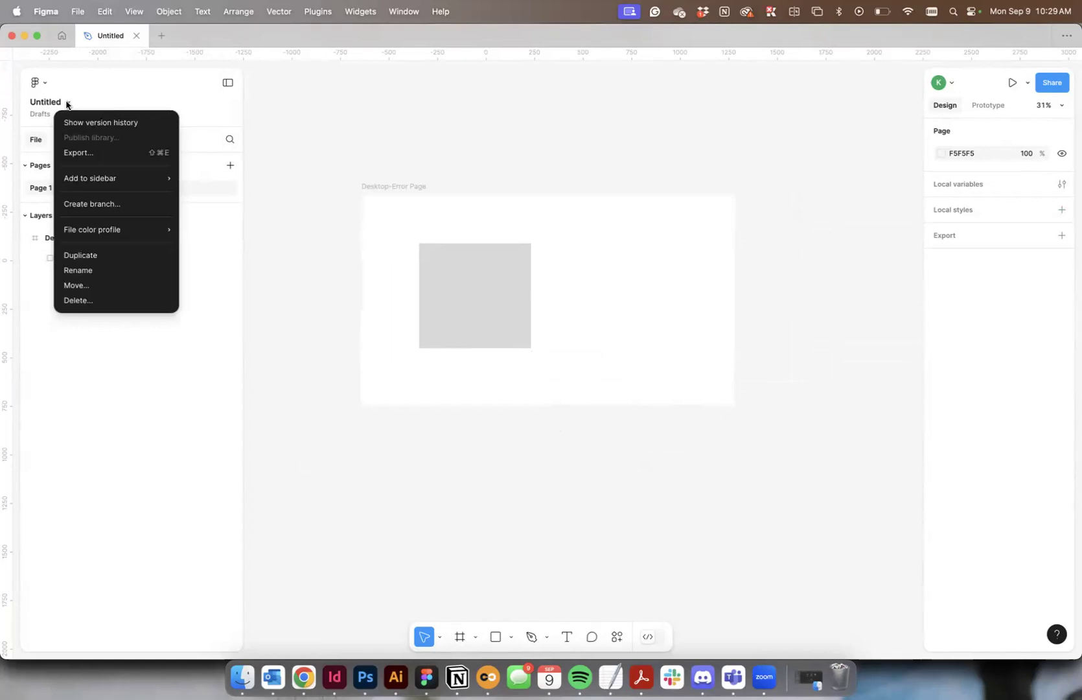
left_click(439, 160)
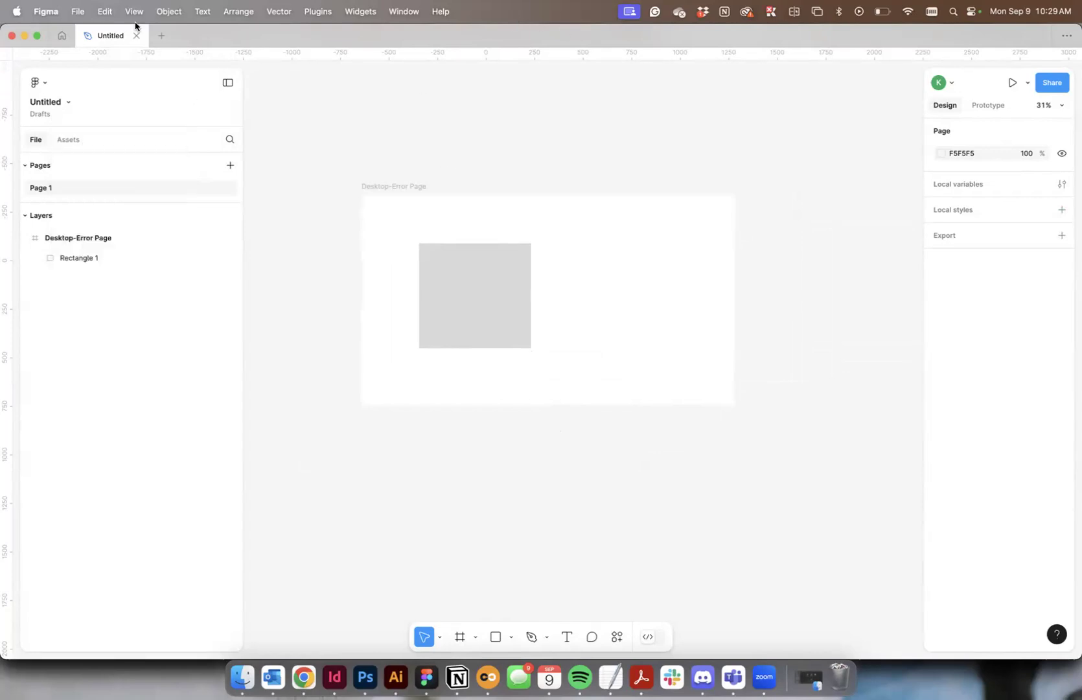
left_click(66, 104)
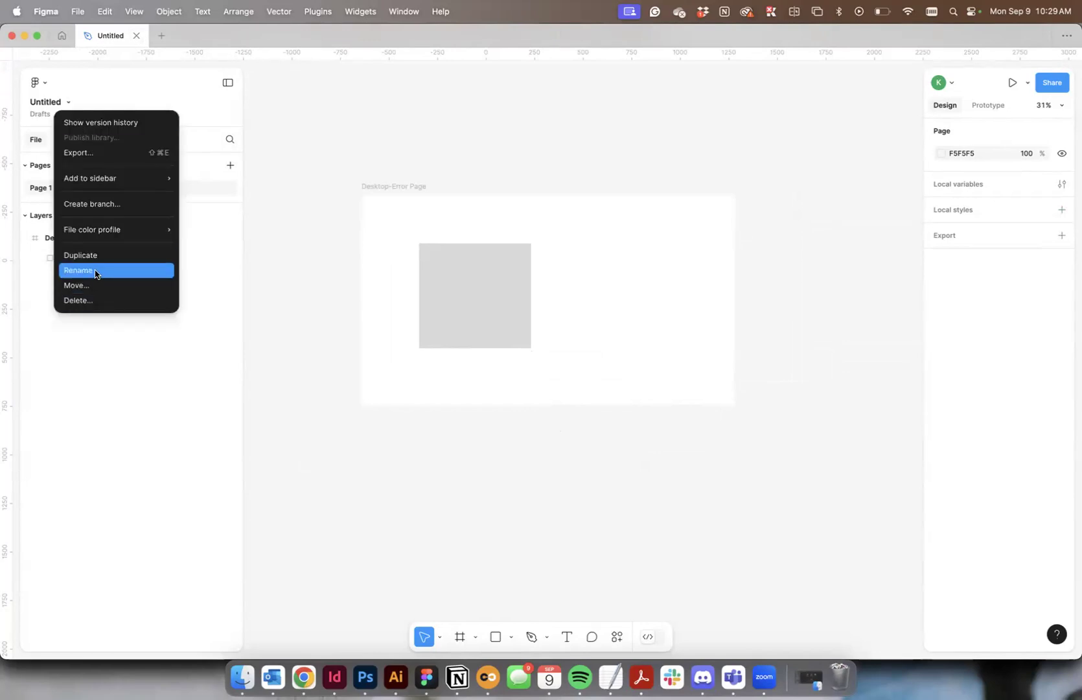
left_click(96, 271)
type("404")
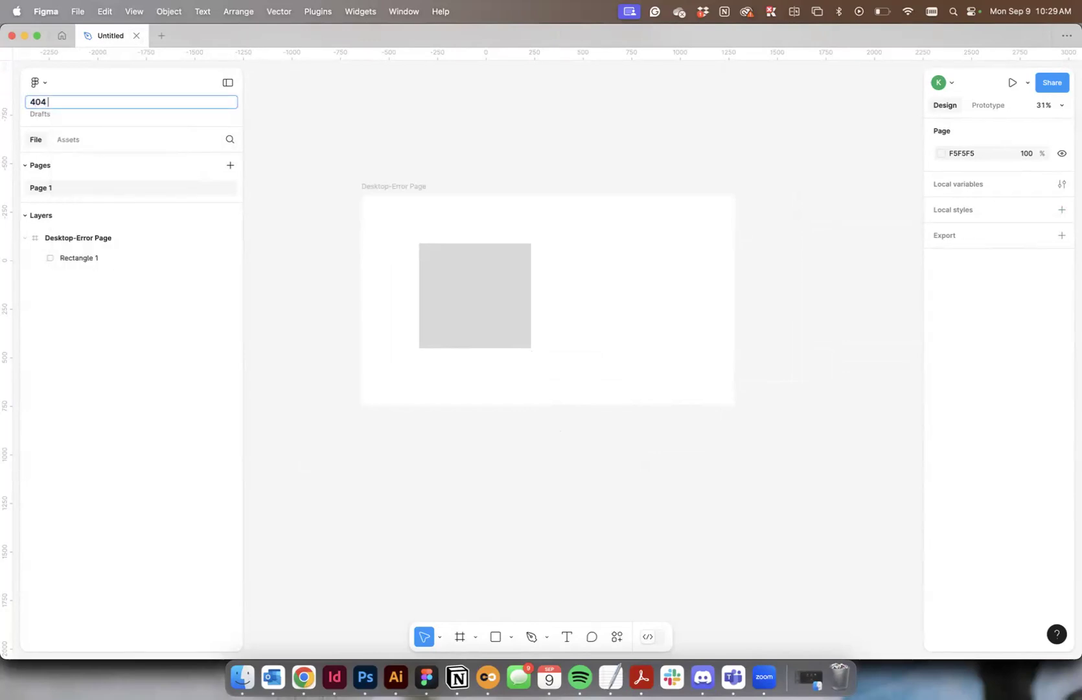
type(" Error Page")
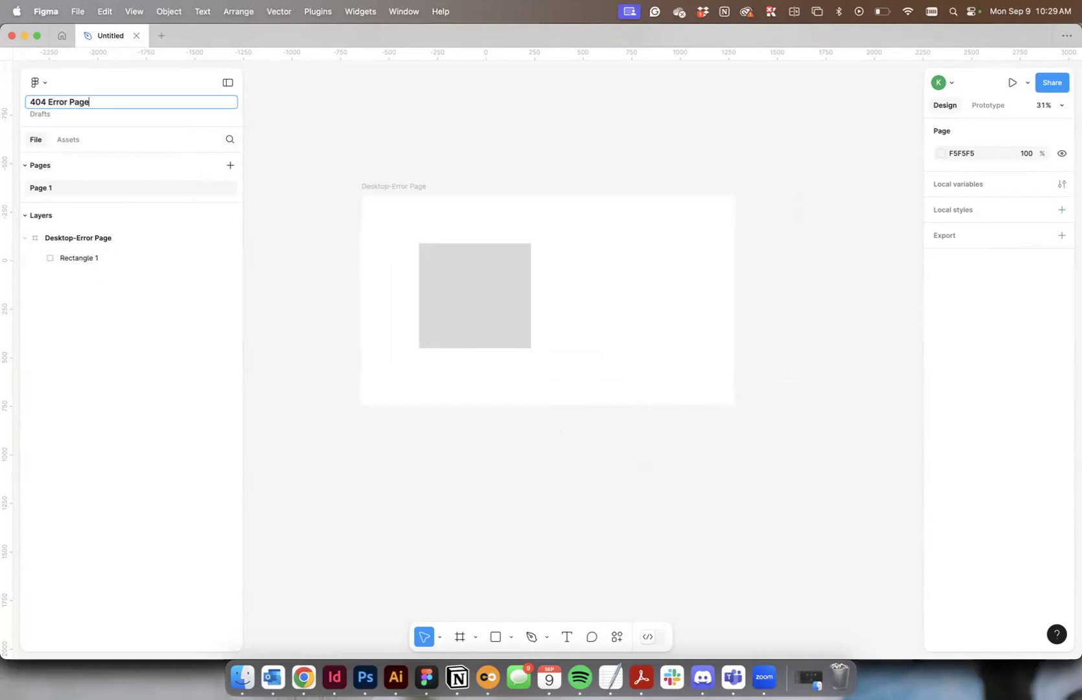
left_click(326, 128)
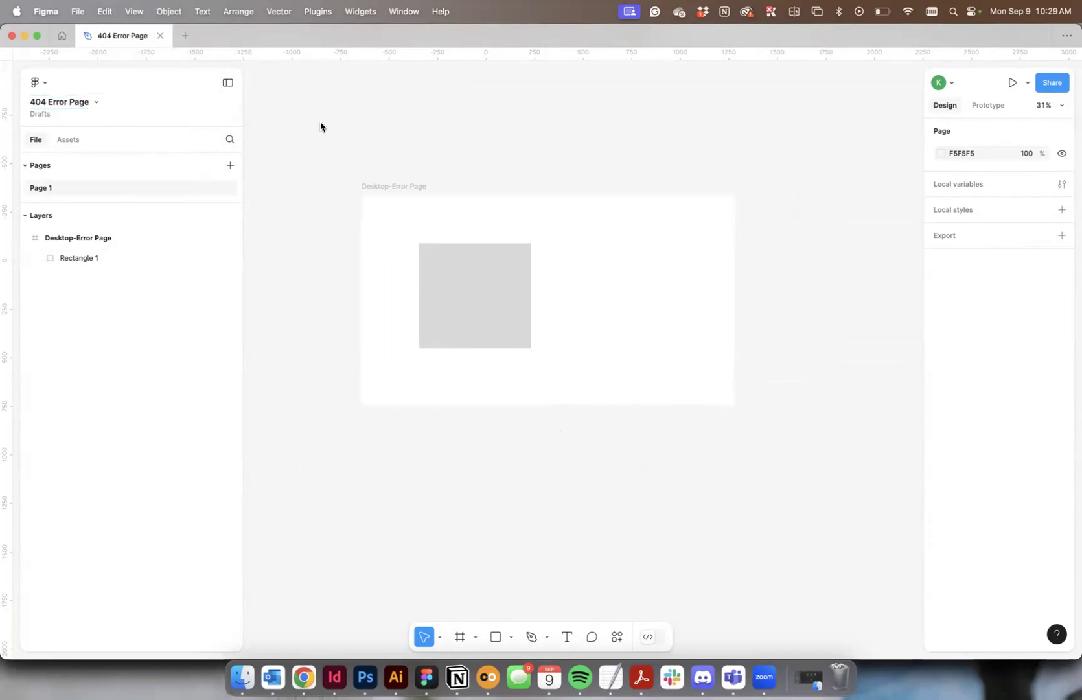
- Review the frame and shape tool variants and check the Desktop-Error Page frame's width and height
left_click(475, 637)
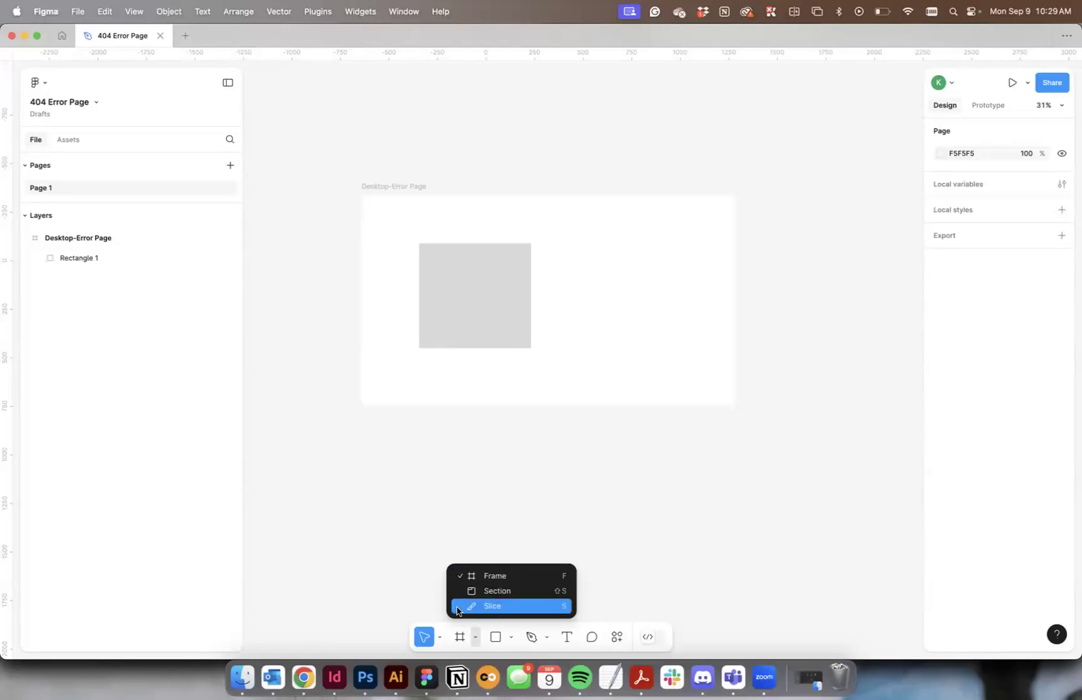
left_click(669, 515)
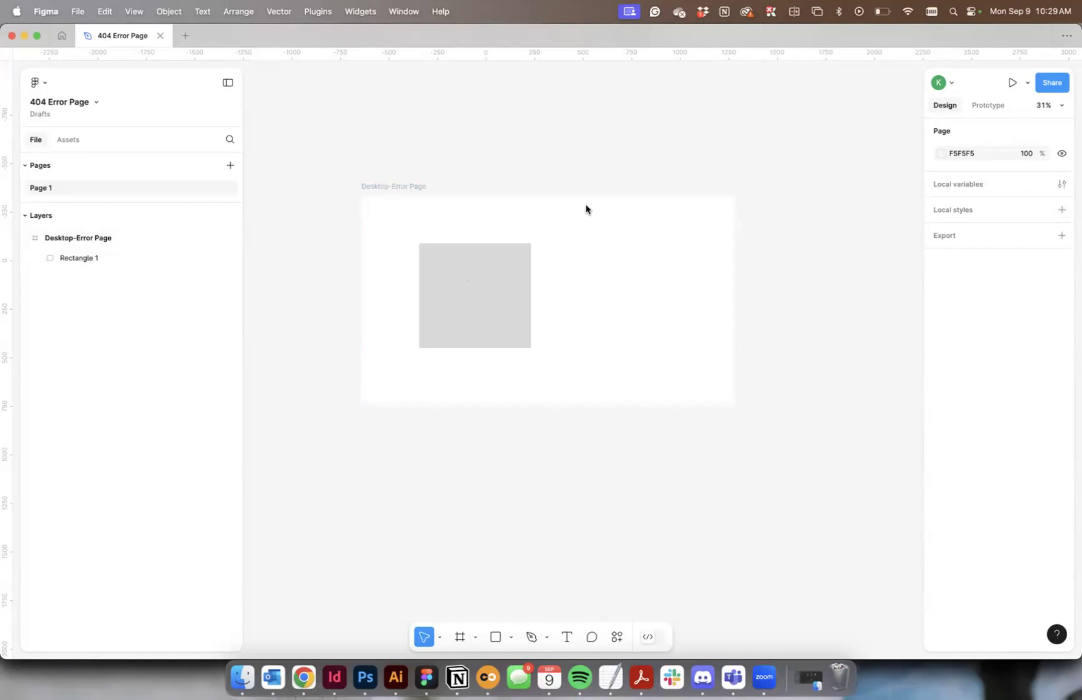
left_click(408, 185)
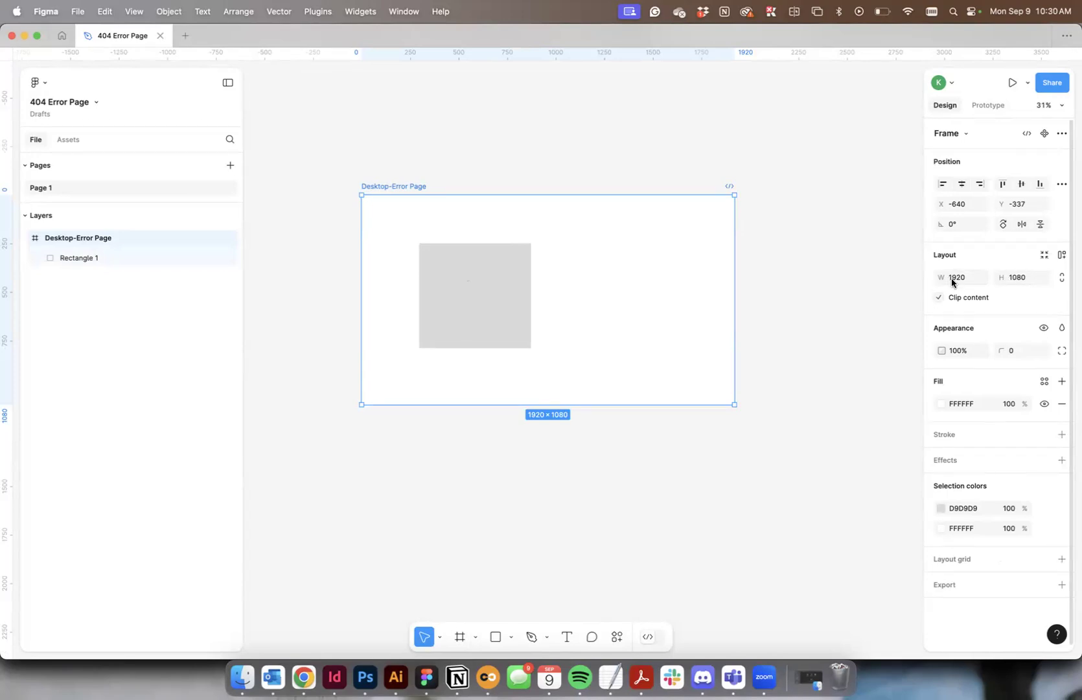
left_click(832, 332)
left_click(510, 638)
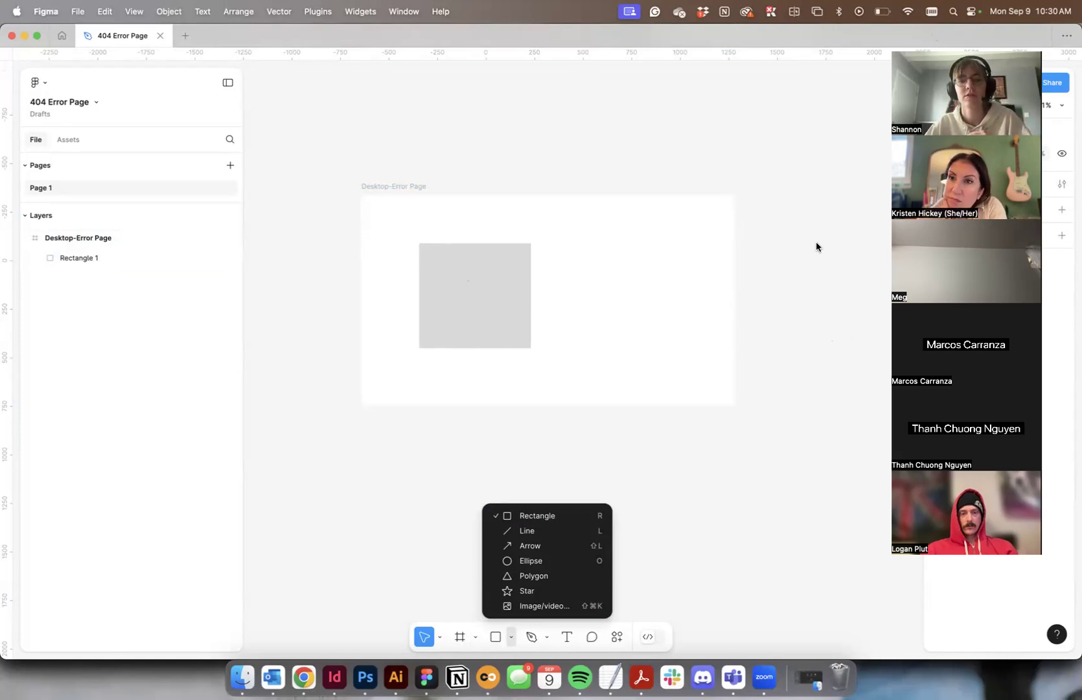
key("XF86AudioRaiseVolume")
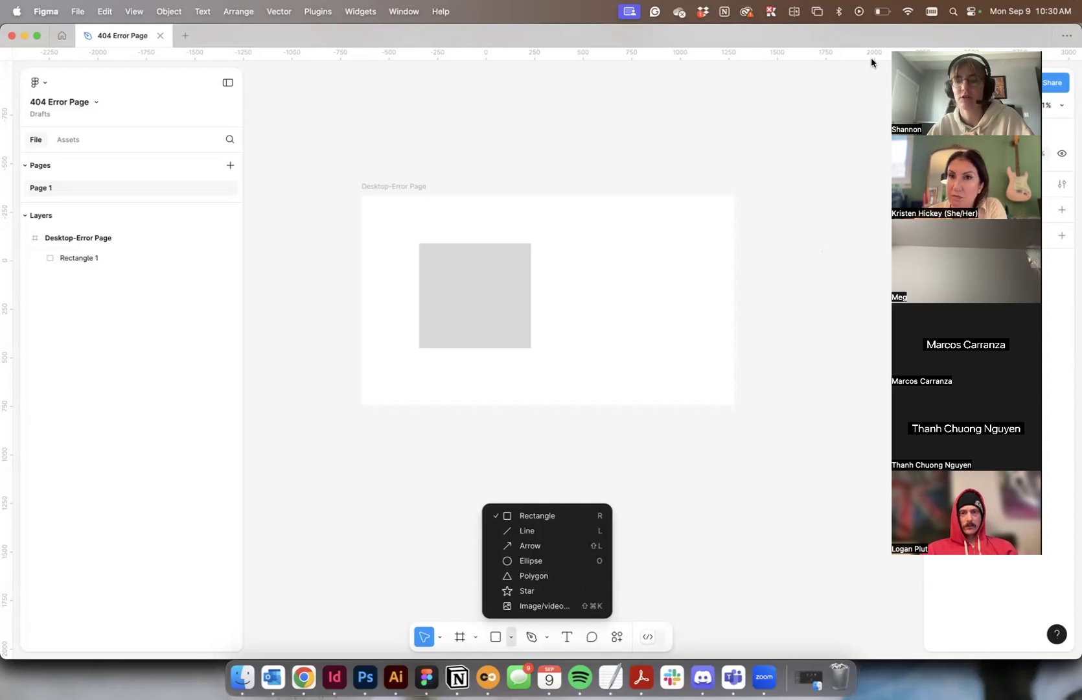
left_click(384, 187)
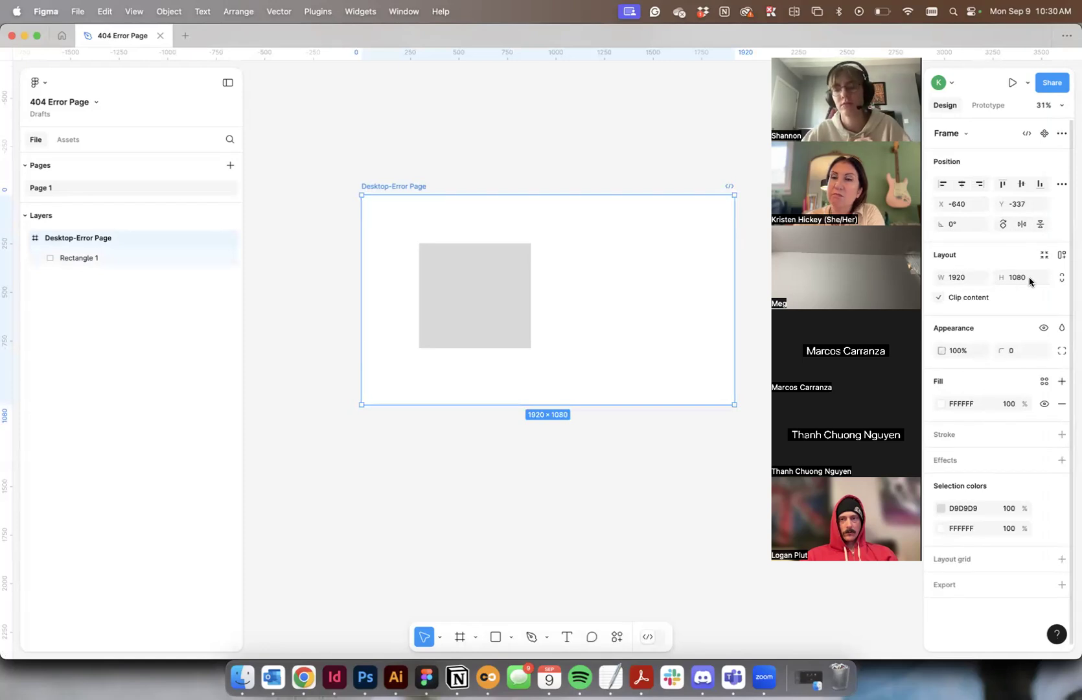
left_click(537, 290)
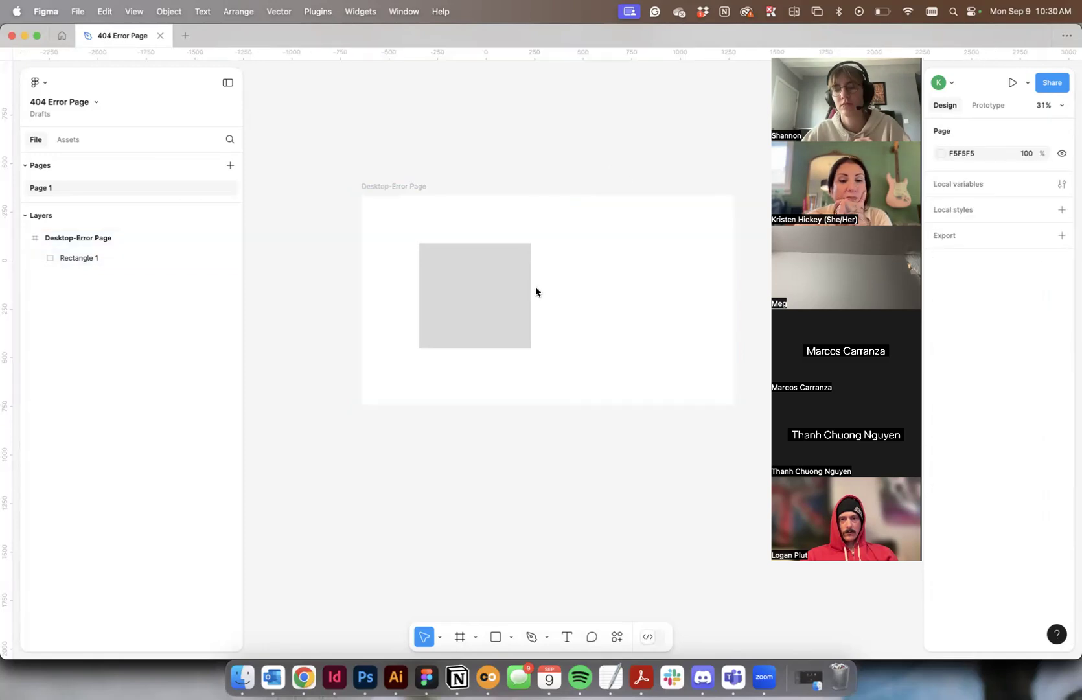
- Draw a section about 1160 × 731 below the Desktop-Error Page frame and delete it
left_click(477, 637)
left_click(464, 588)
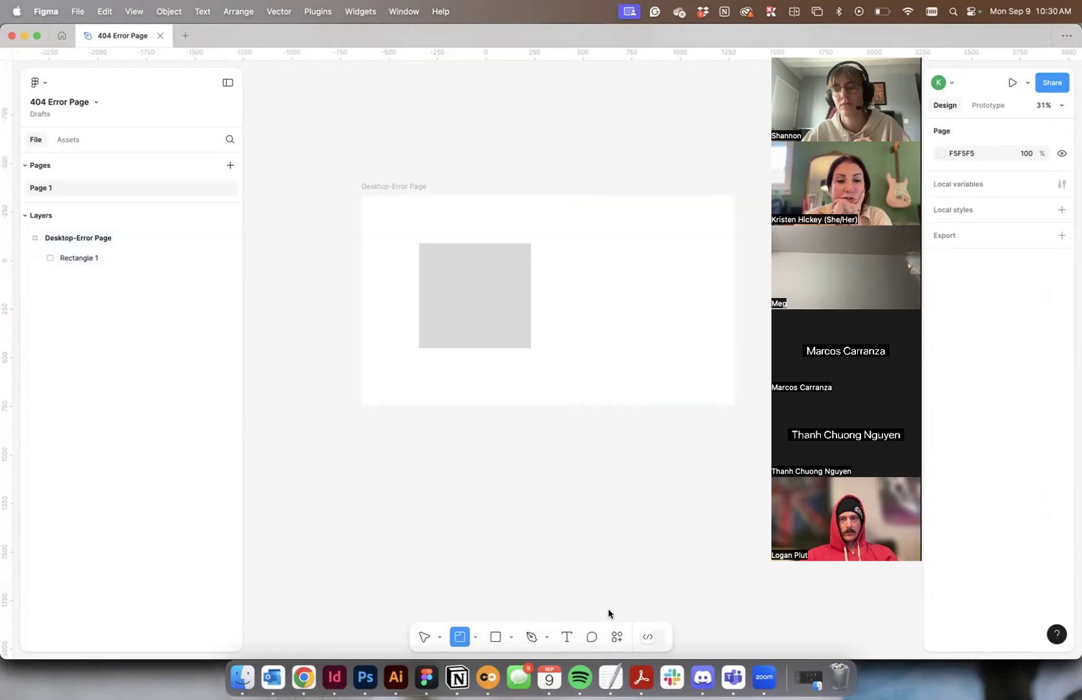
left_click_drag(394, 475, 617, 615)
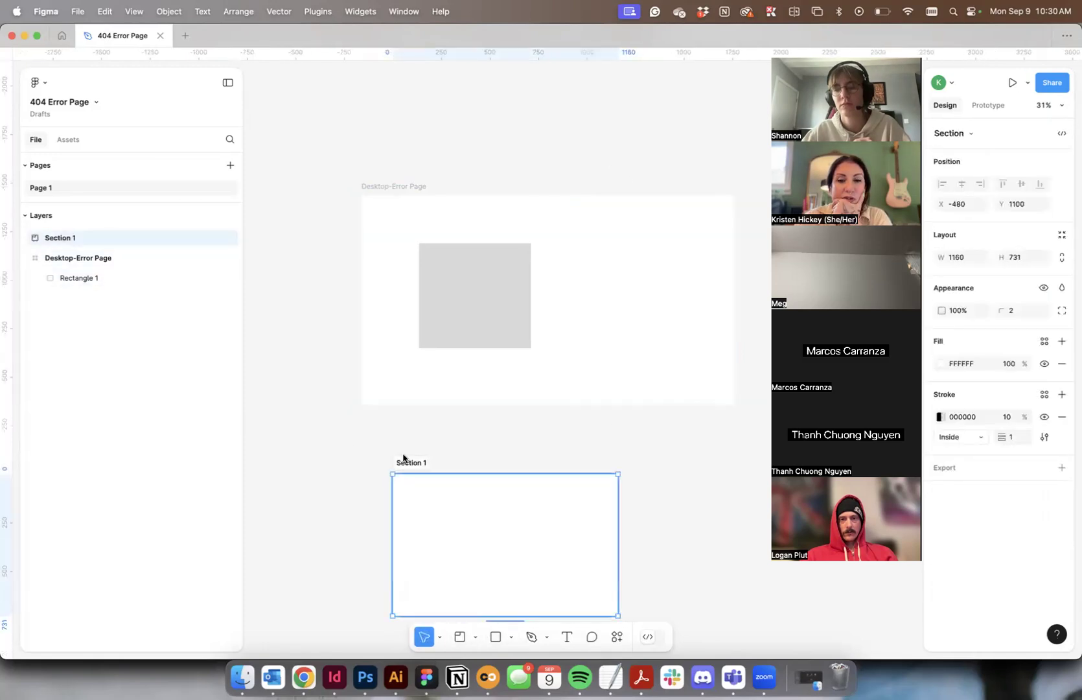
key("Delete")
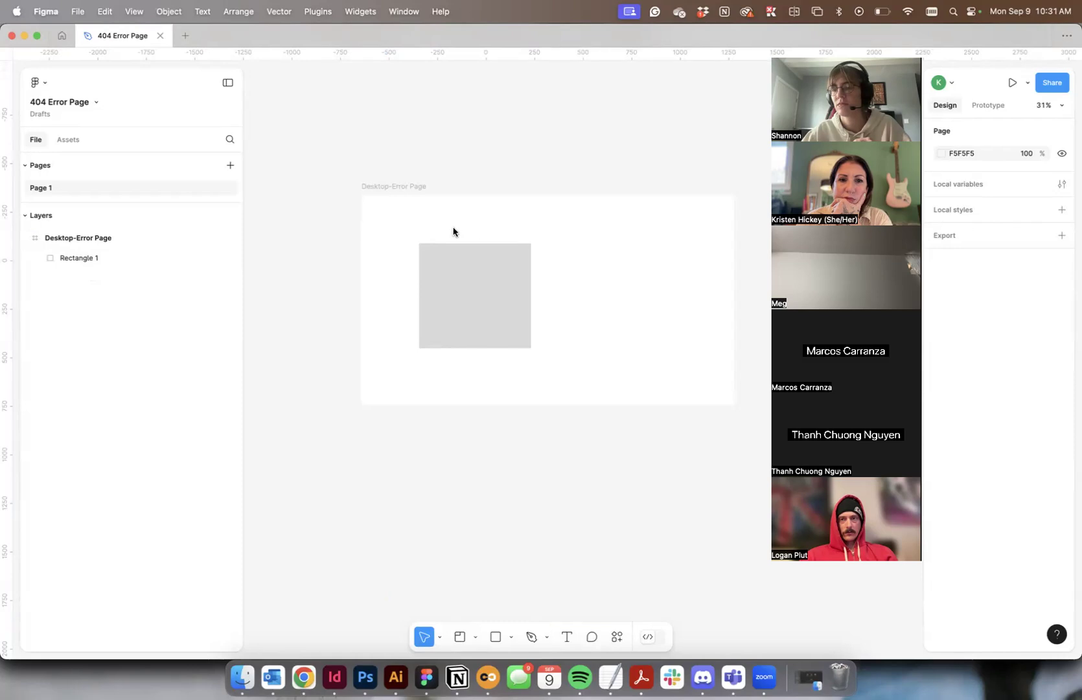
left_click(372, 189)
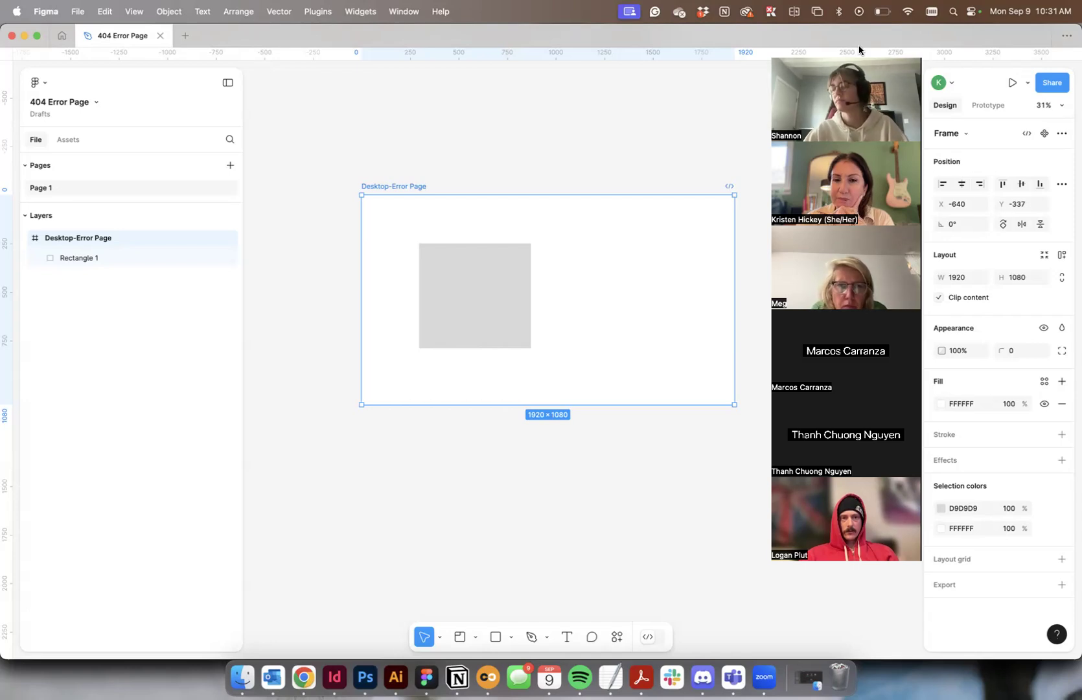
left_click_drag(858, 46, 925, 51)
left_click(465, 178)
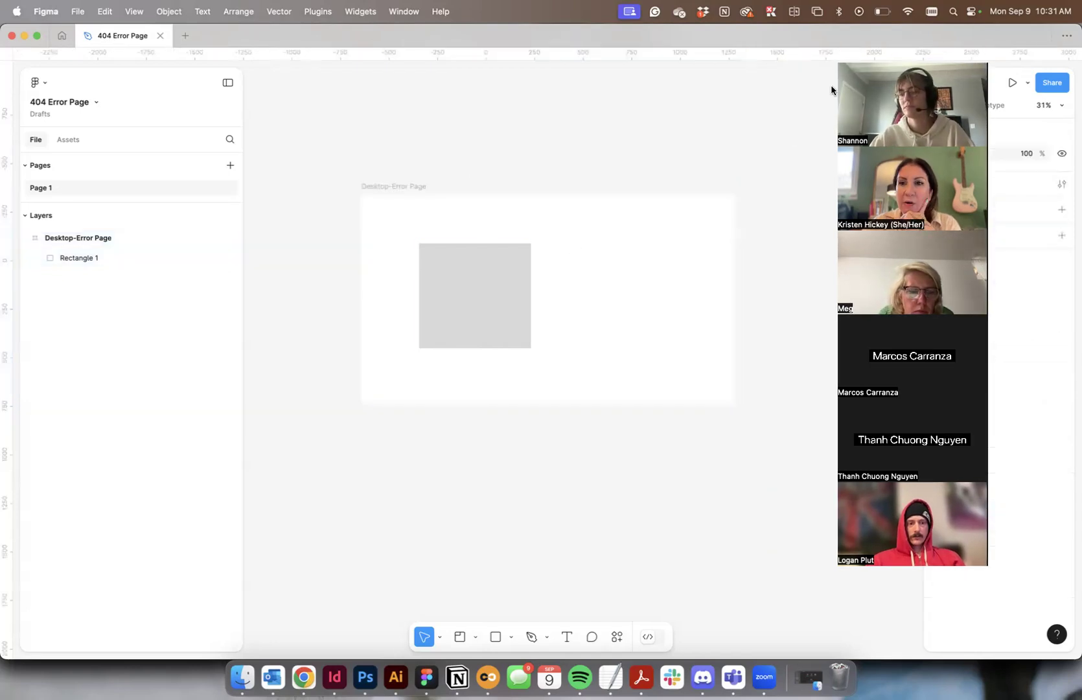
left_click_drag(836, 91, 732, 122)
left_click(394, 186)
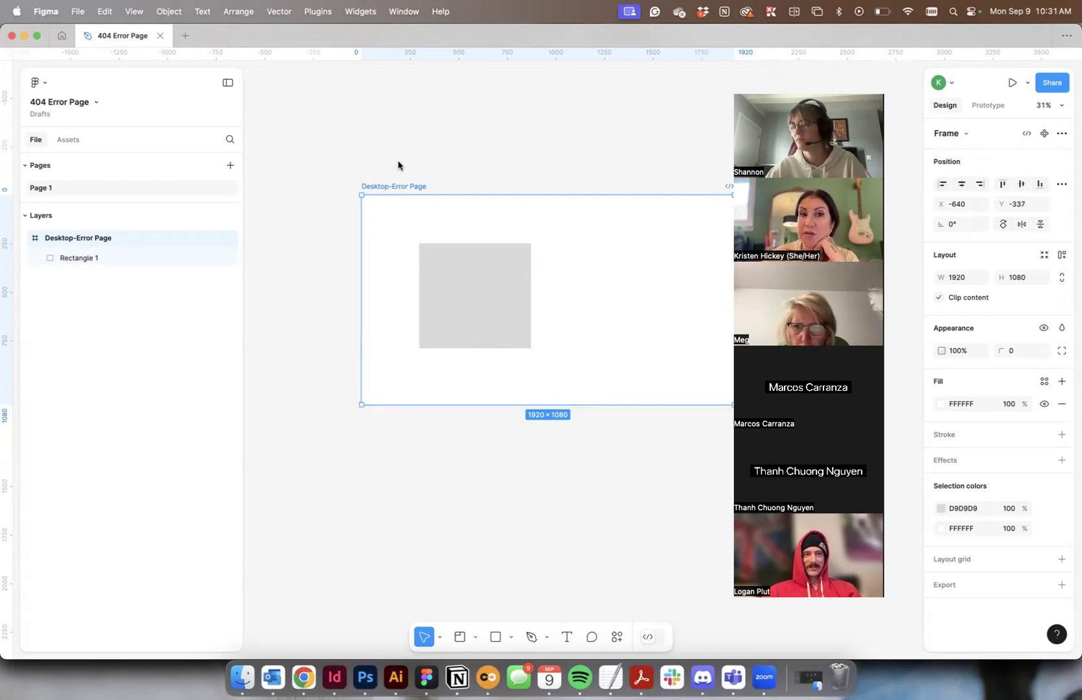
left_click(482, 175)
- Duplicate the gray rectangle to its right within the Desktop-Error Page frame and align both rectangles by their top edges
left_click(457, 297)
scroll(457, 297, "down", 1)
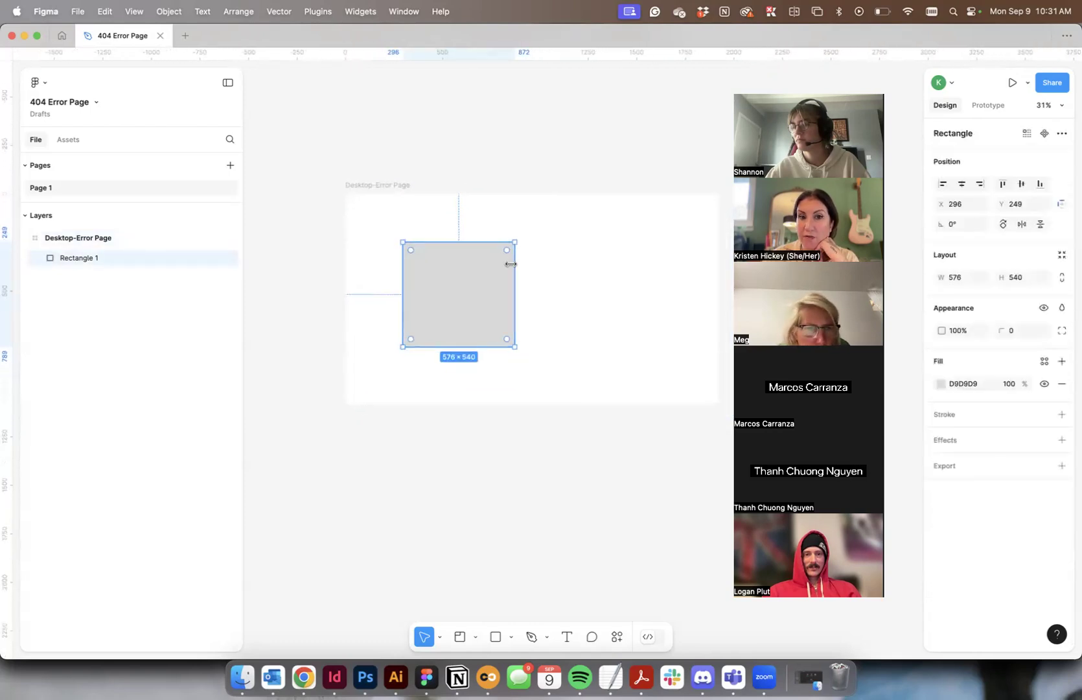
left_click_drag(449, 289, 596, 320)
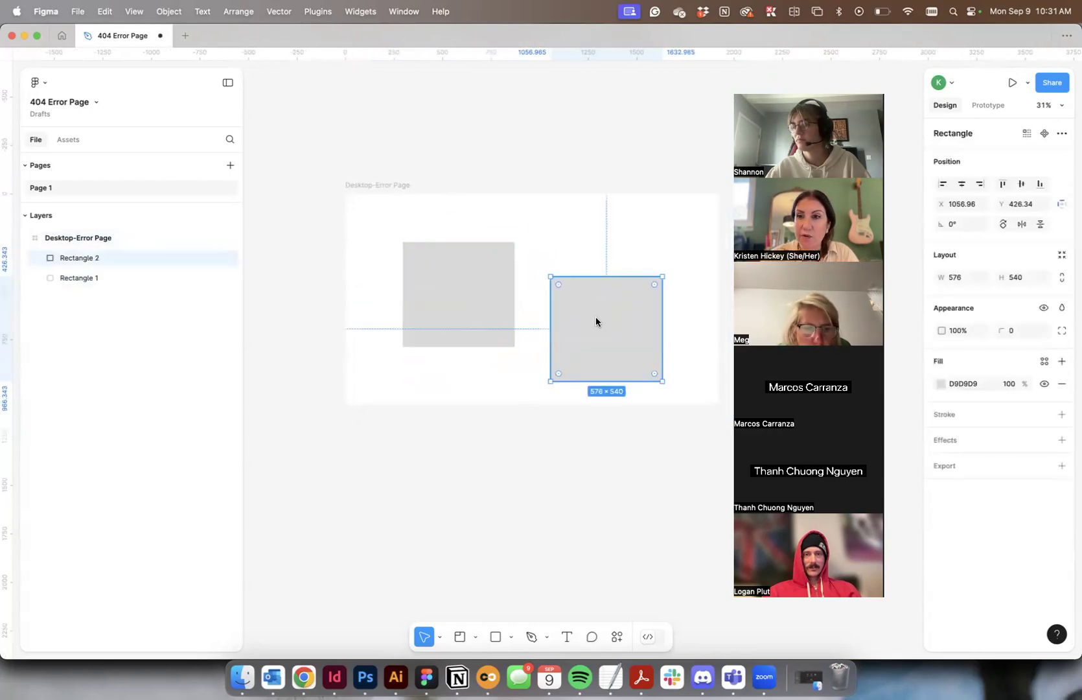
left_click(471, 279, "shift")
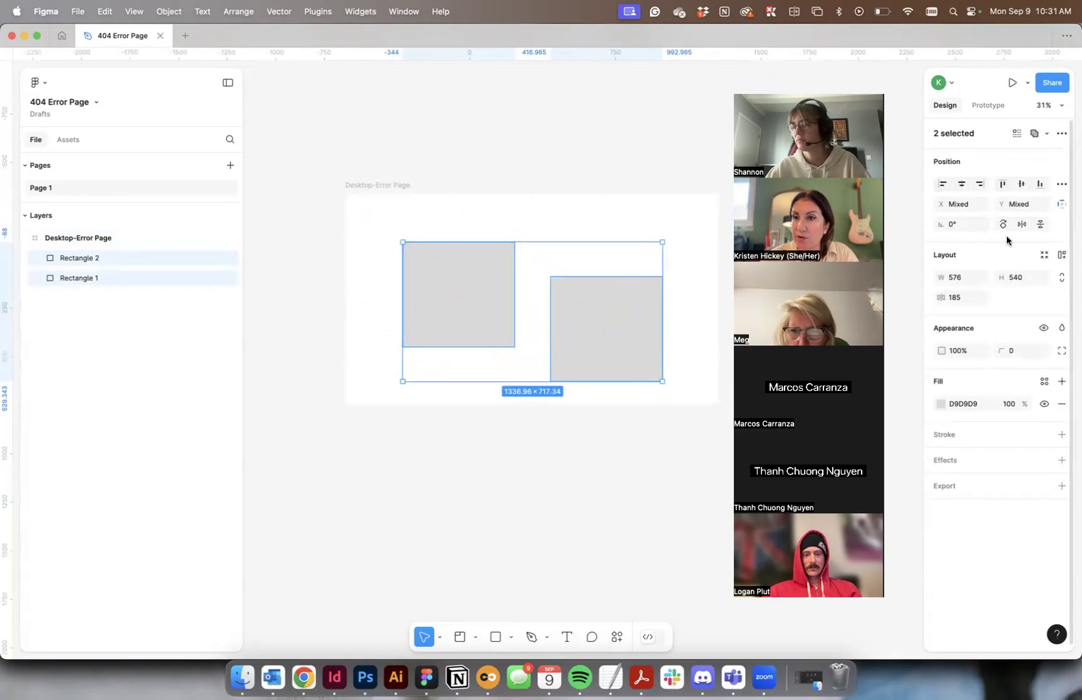
left_click(1001, 186)
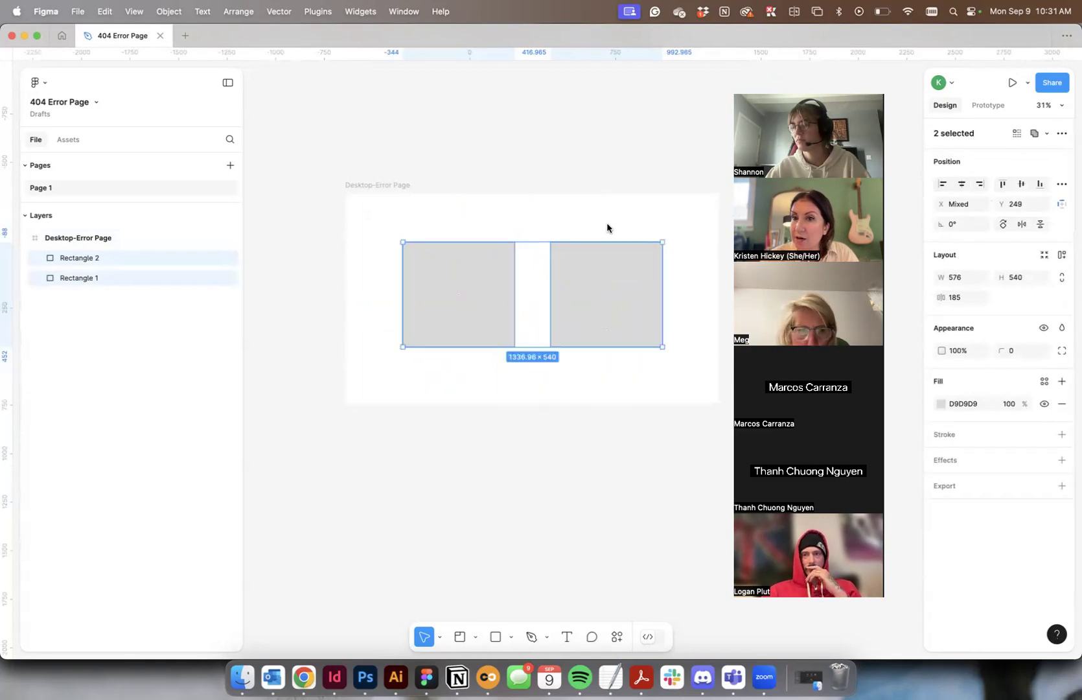
left_click(606, 223)
- Set only the top-left corner radius of the left rectangle to 40 using the individual corner settings
left_click(481, 284)
scroll(480, 281, "up", 2)
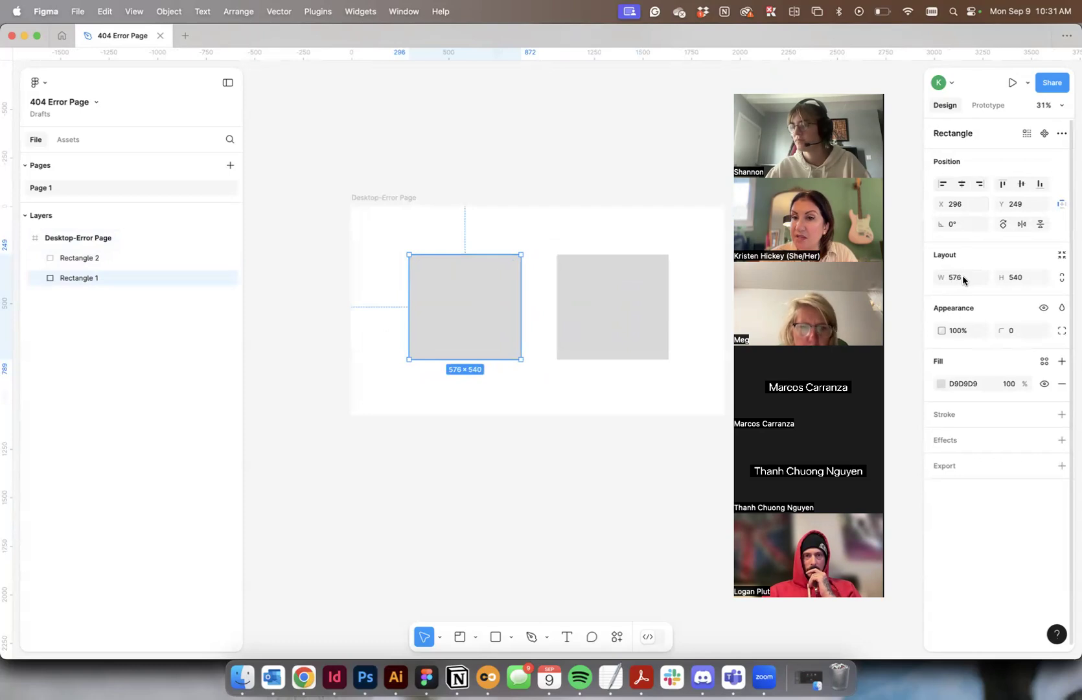
left_click(1004, 277)
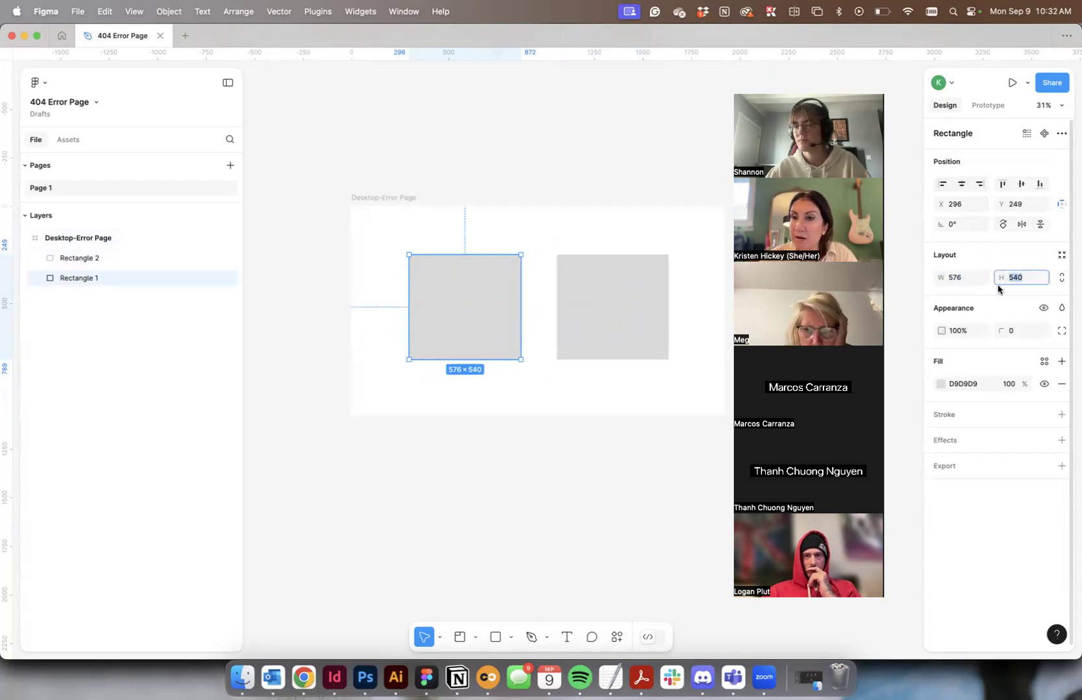
left_click(1043, 332)
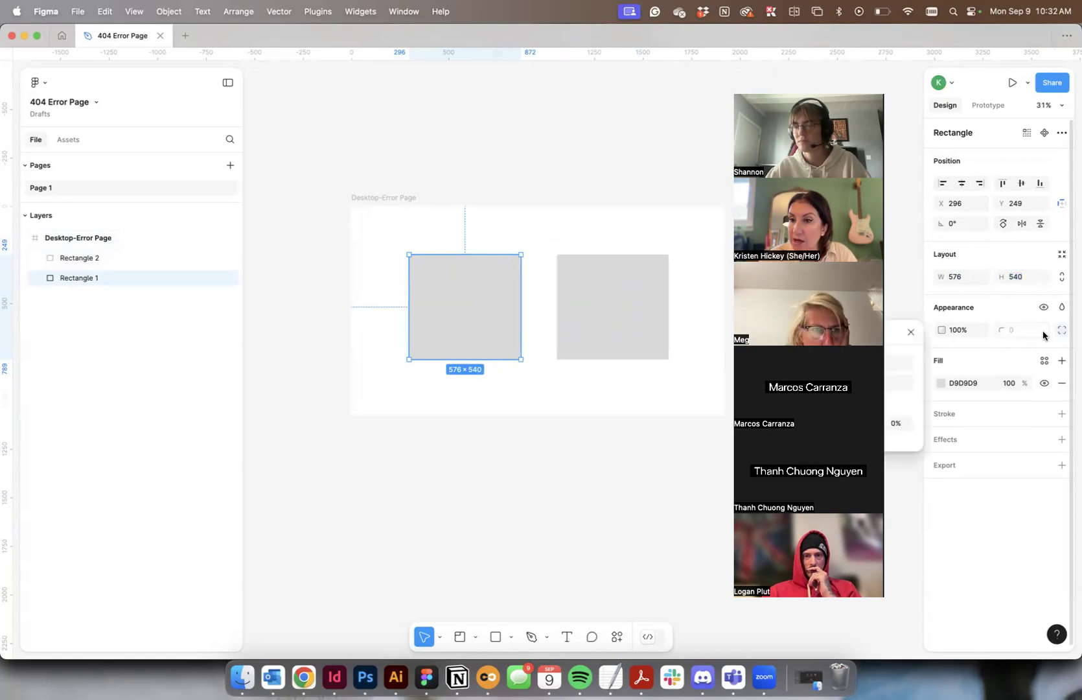
left_click_drag(850, 84, 975, 36)
left_click(818, 83)
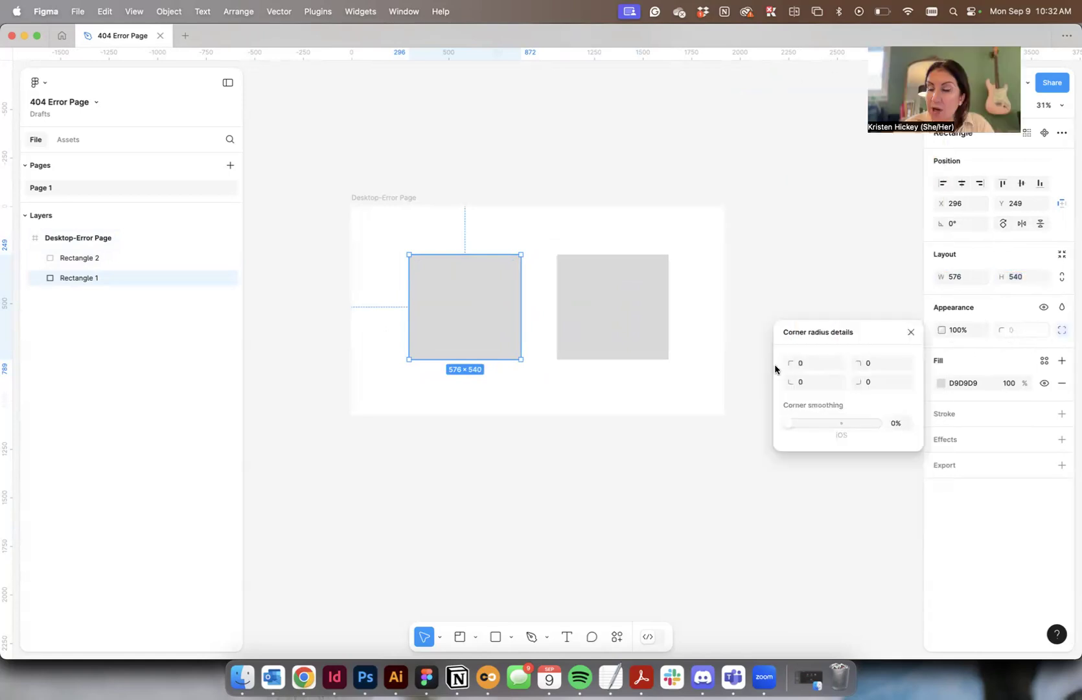
left_click(815, 364)
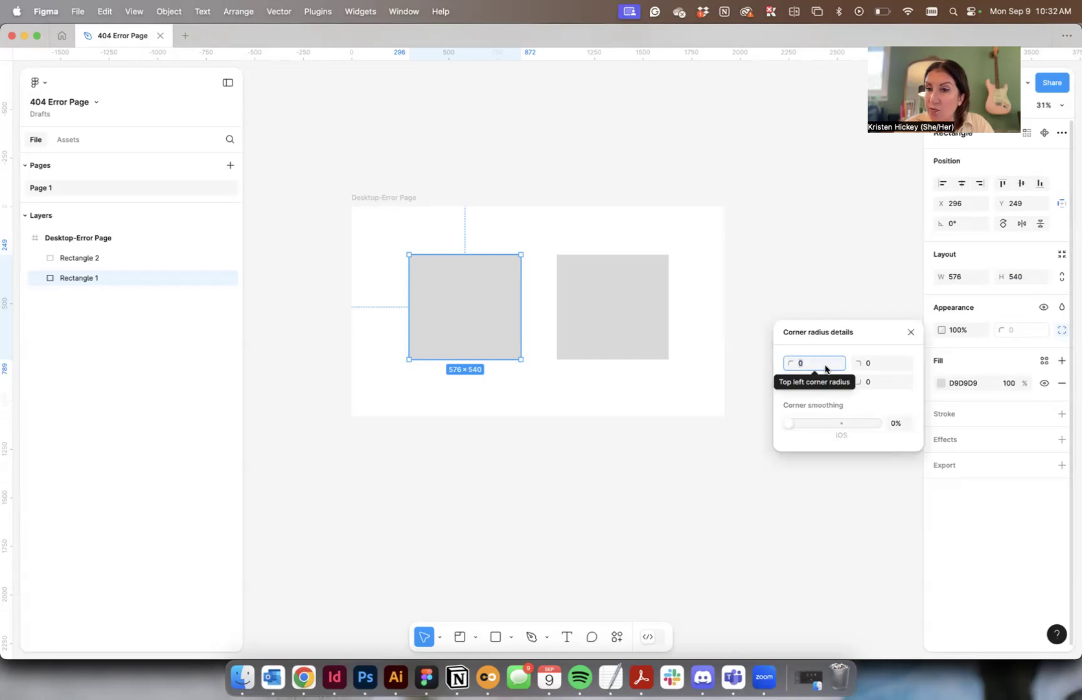
type("40")
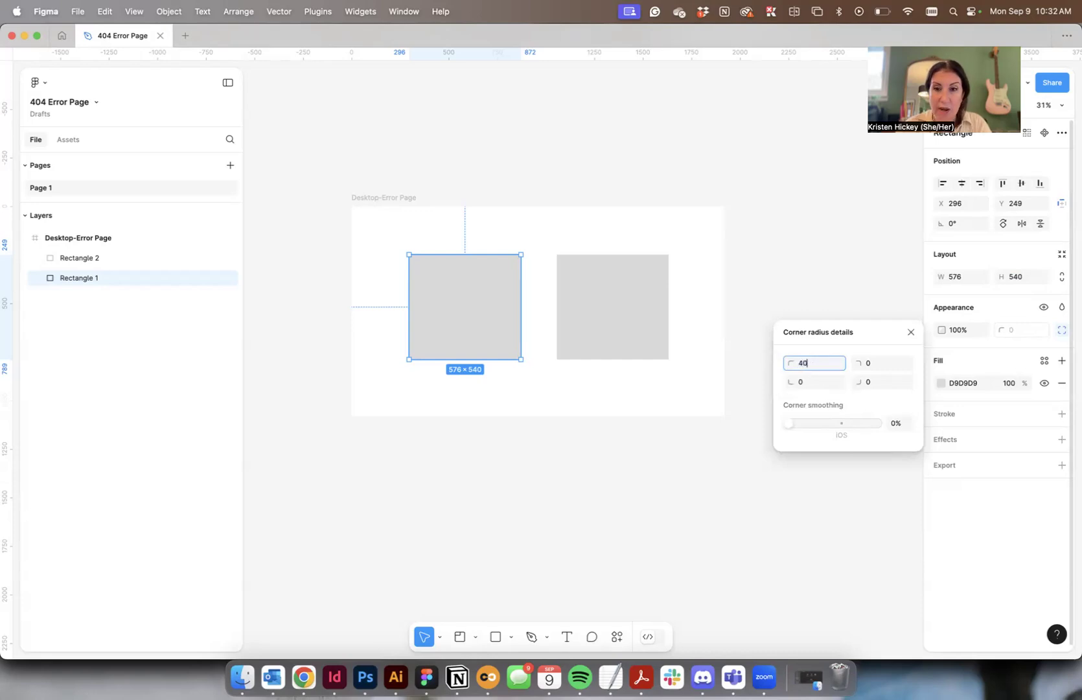
key("Tab")
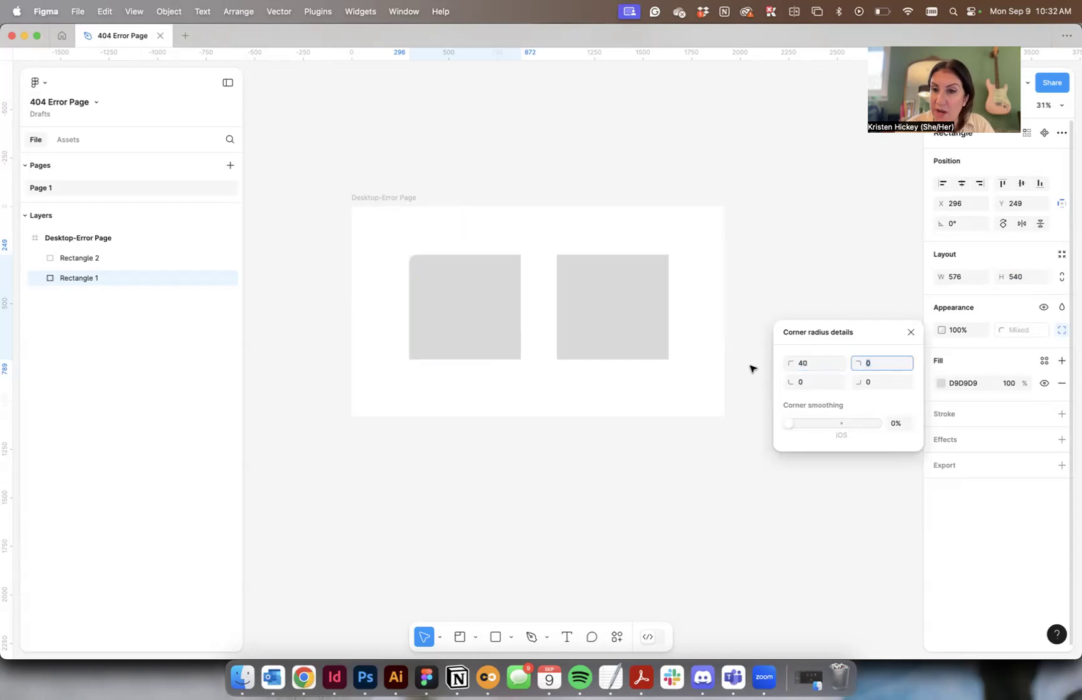
- Set the left rectangle's top-right, bottom-left and bottom-right corner radii to 40 and close the corner details
left_click(1061, 330)
left_click(1019, 331)
left_click(967, 327)
left_click(1002, 331)
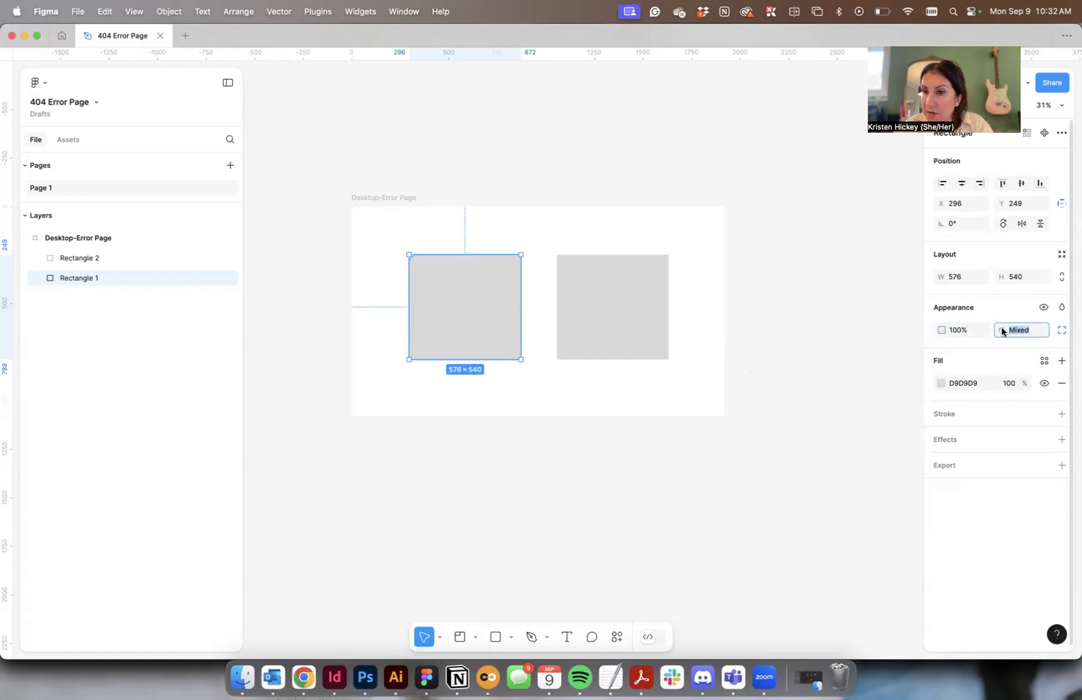
left_click(1060, 330)
left_click(876, 363)
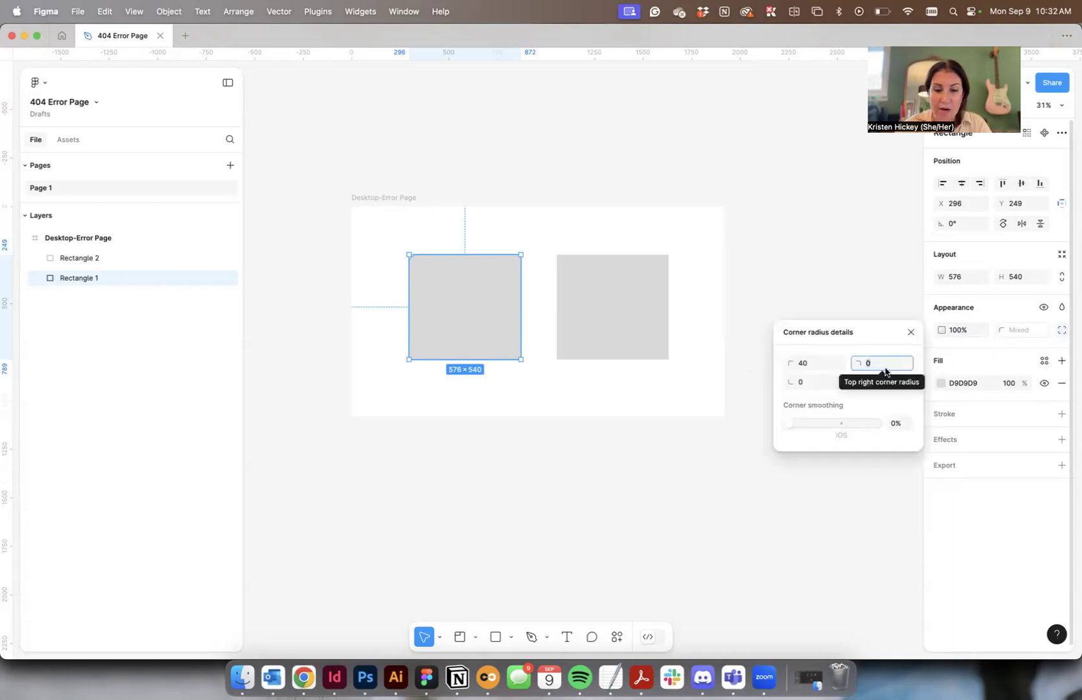
type("40")
key("Tab")
type("40")
key("Tab")
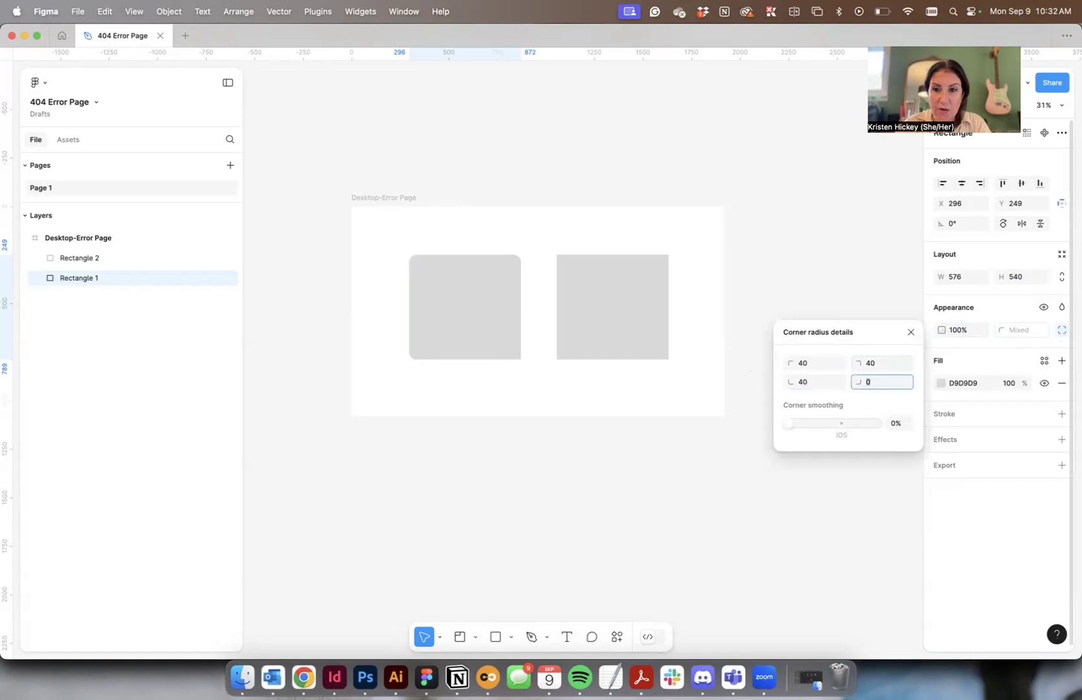
key("Tab")
left_click_drag(796, 421, 769, 424)
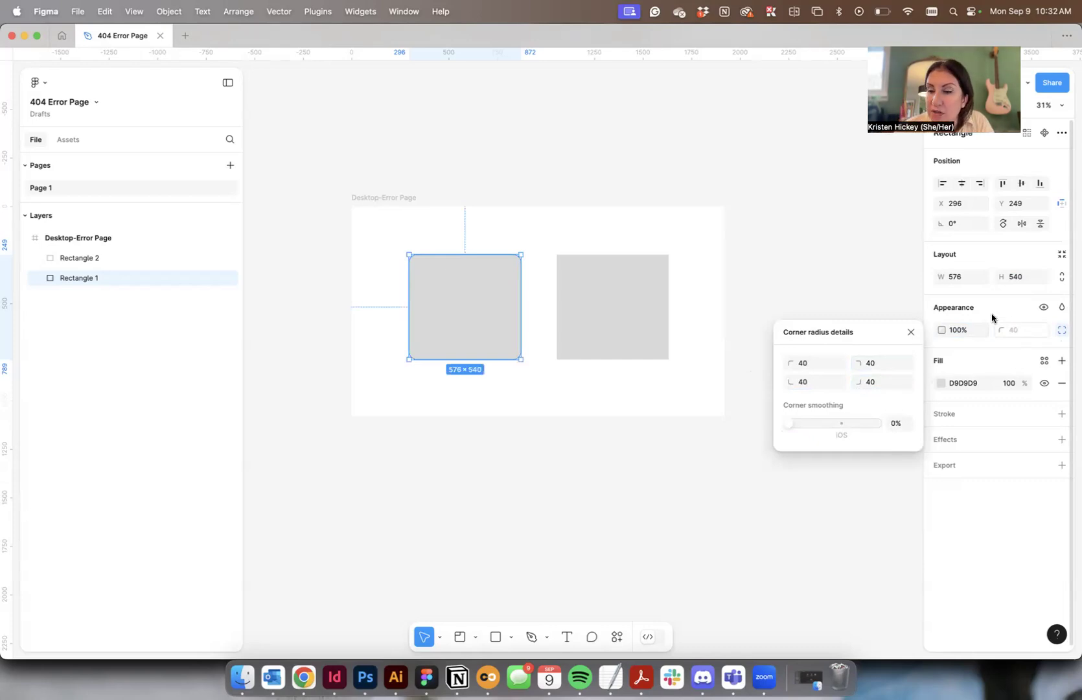
left_click(910, 333)
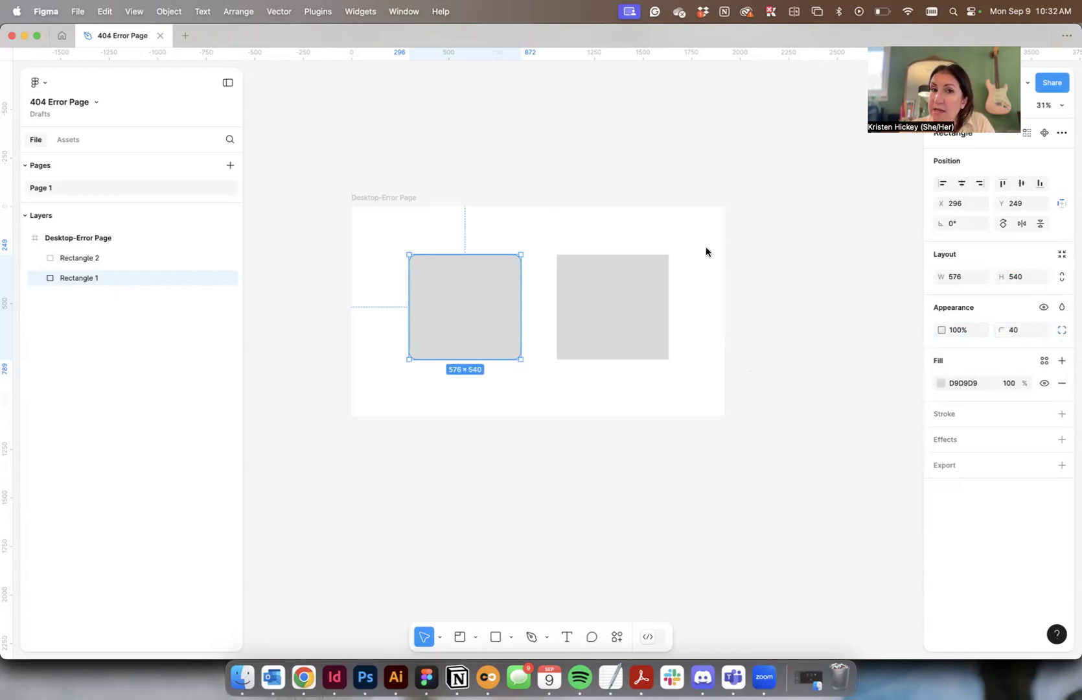
- Change the left rectangle's fill to the muted red A25454 at 100% opacity
left_click(941, 383)
mouse_move(834, 387)
left_mouse_down()
mouse_move(826, 416)
mouse_move(876, 372)
mouse_move(818, 362)
mouse_move(830, 424)
mouse_move(845, 398)
left_mouse_up()
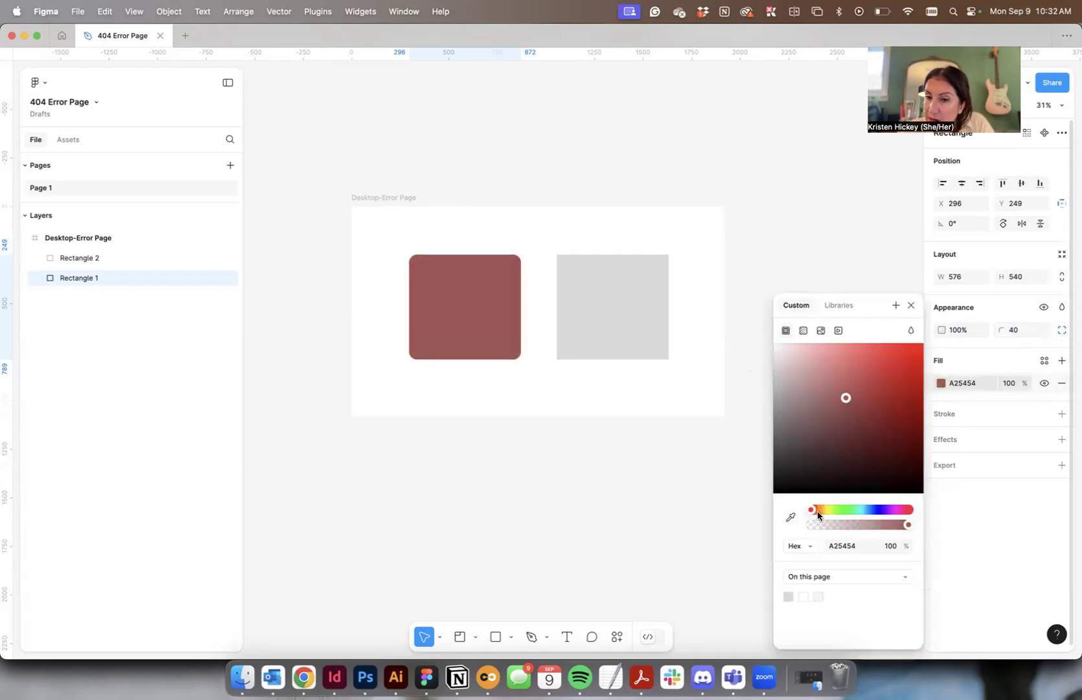
left_click_drag(898, 529, 942, 526)
mouse_move(809, 509)
left_mouse_down()
mouse_move(877, 509)
mouse_move(792, 512)
left_mouse_up()
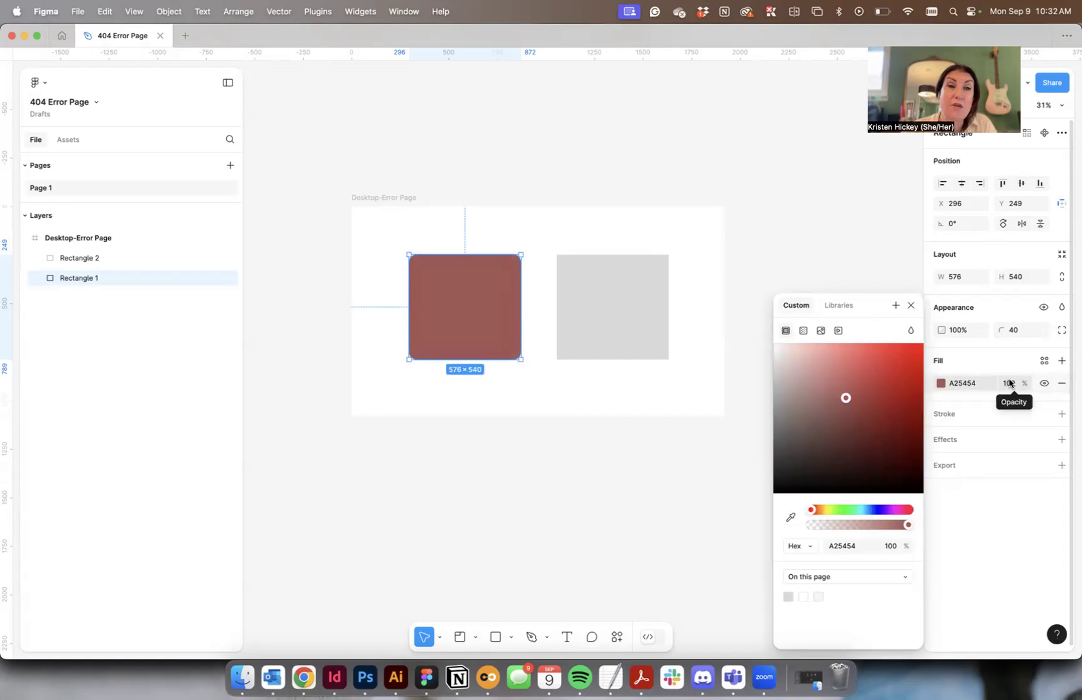
- Hide and show the left rectangle's fill, and remove the fill and undo that removal
left_click(1044, 383)
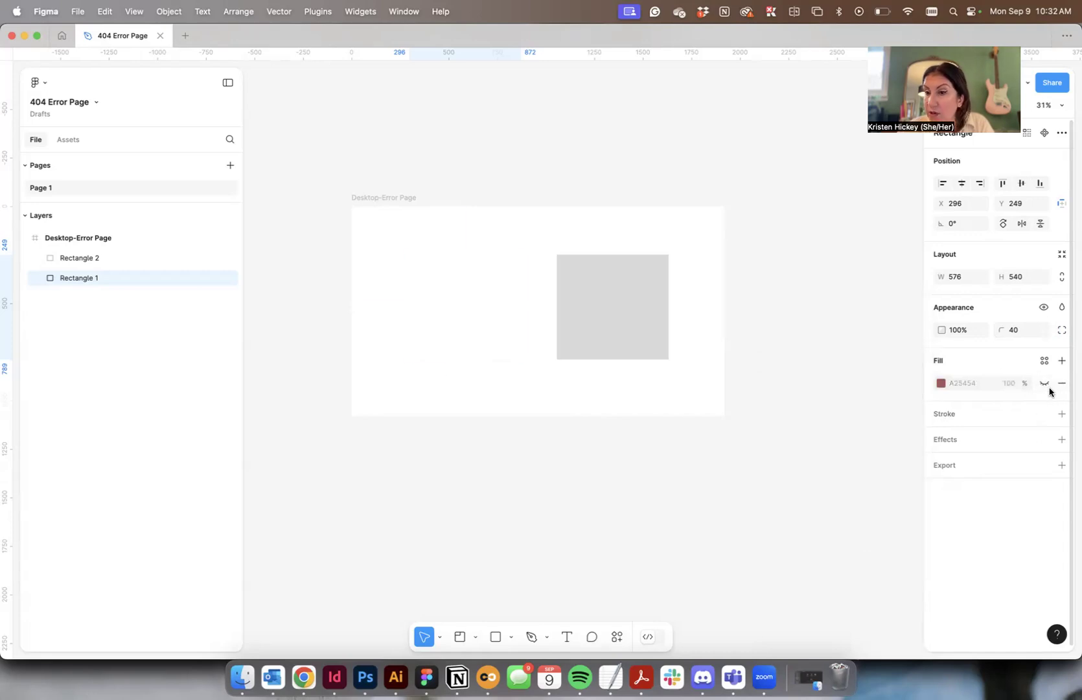
left_click(1048, 385)
left_click(1060, 386)
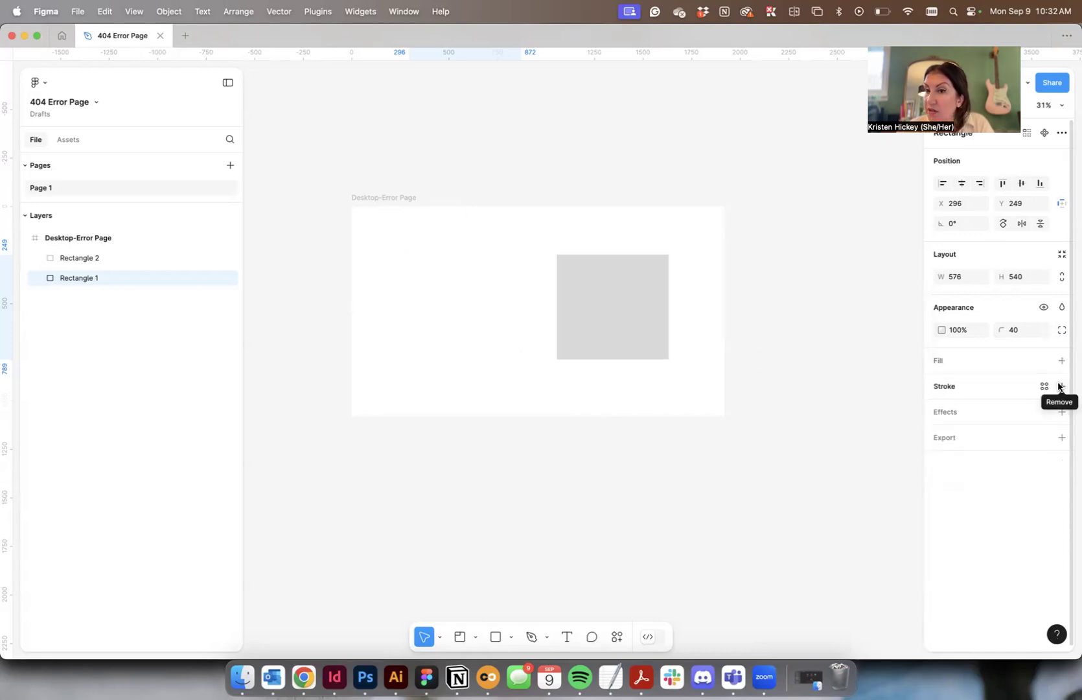
key("super+z")
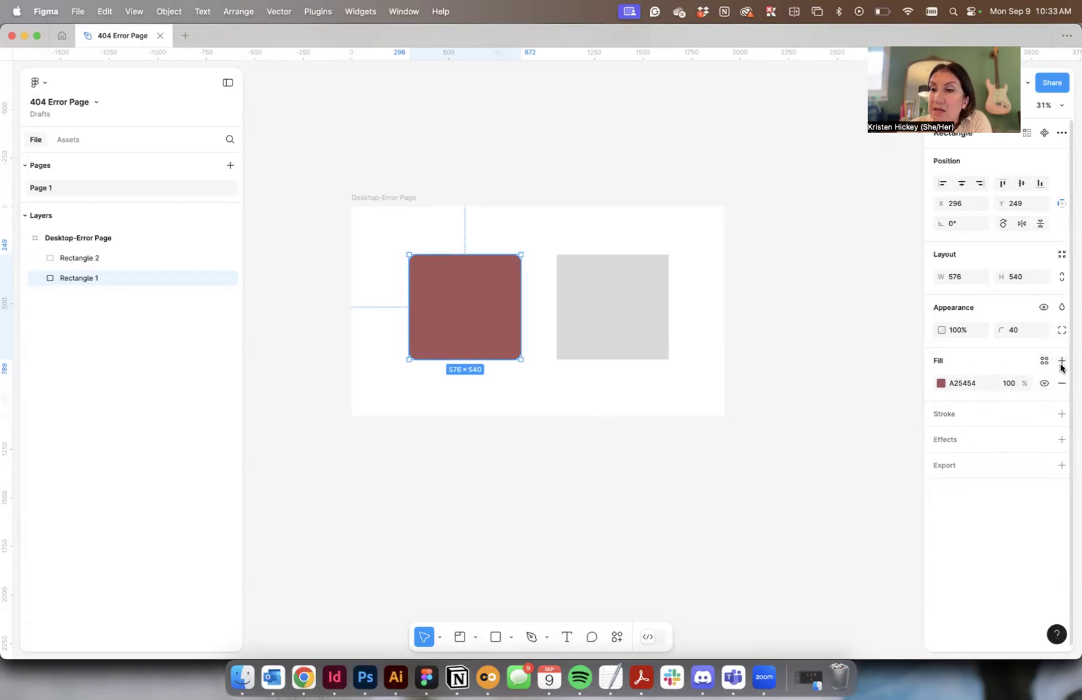
- Add a stroke to the left rectangle and color it bright green, 09FF00
left_click(1062, 413)
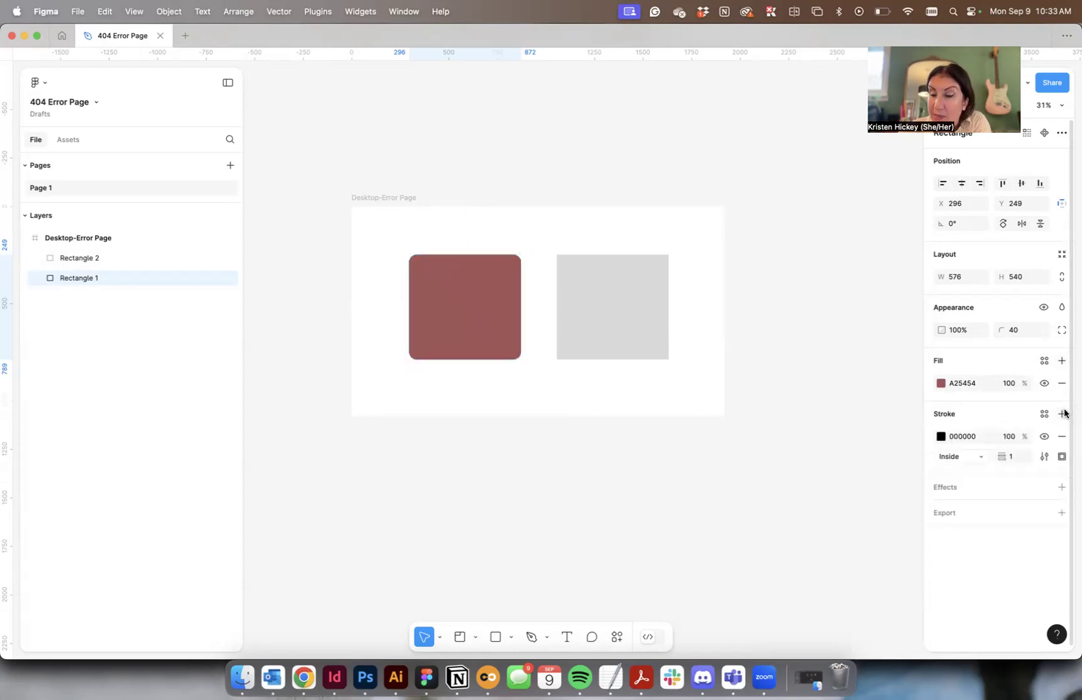
left_click(940, 436)
mouse_move(806, 389)
left_mouse_down()
mouse_move(824, 369)
mouse_move(846, 457)
left_mouse_up()
left_click_drag(853, 510, 842, 509)
mouse_move(865, 470)
left_mouse_down()
mouse_move(881, 463)
mouse_move(963, 304)
left_mouse_up()
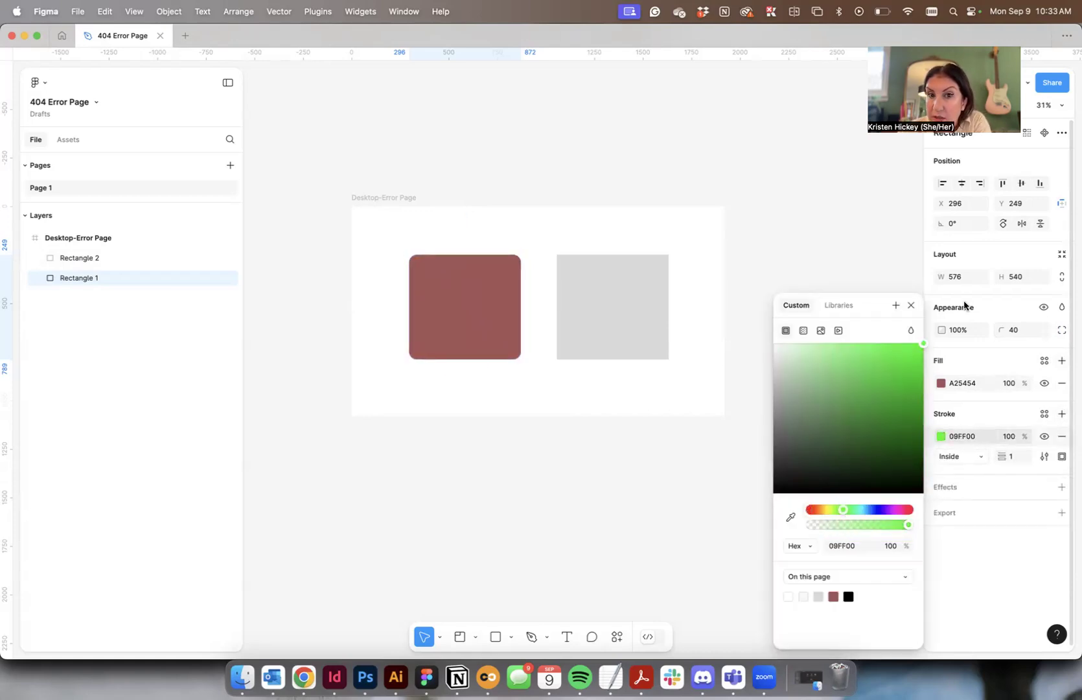
left_click(997, 399)
- Check the stroke position choices, open the advanced stroke settings and set the left rectangle's stroke weight to 0
left_click(973, 460)
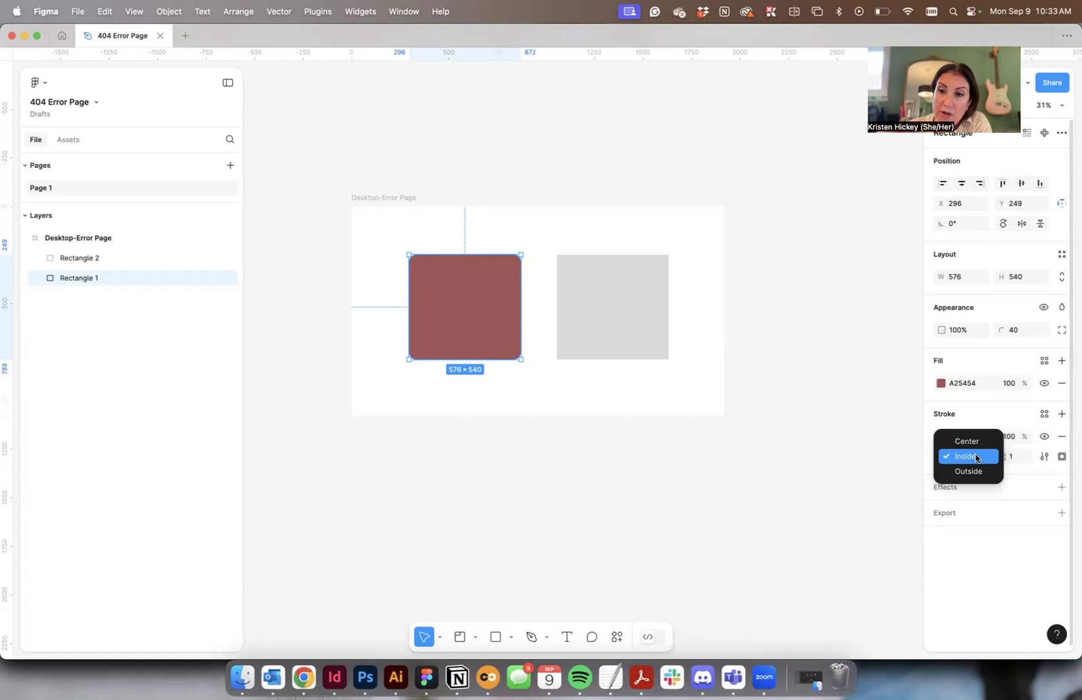
left_click(972, 448)
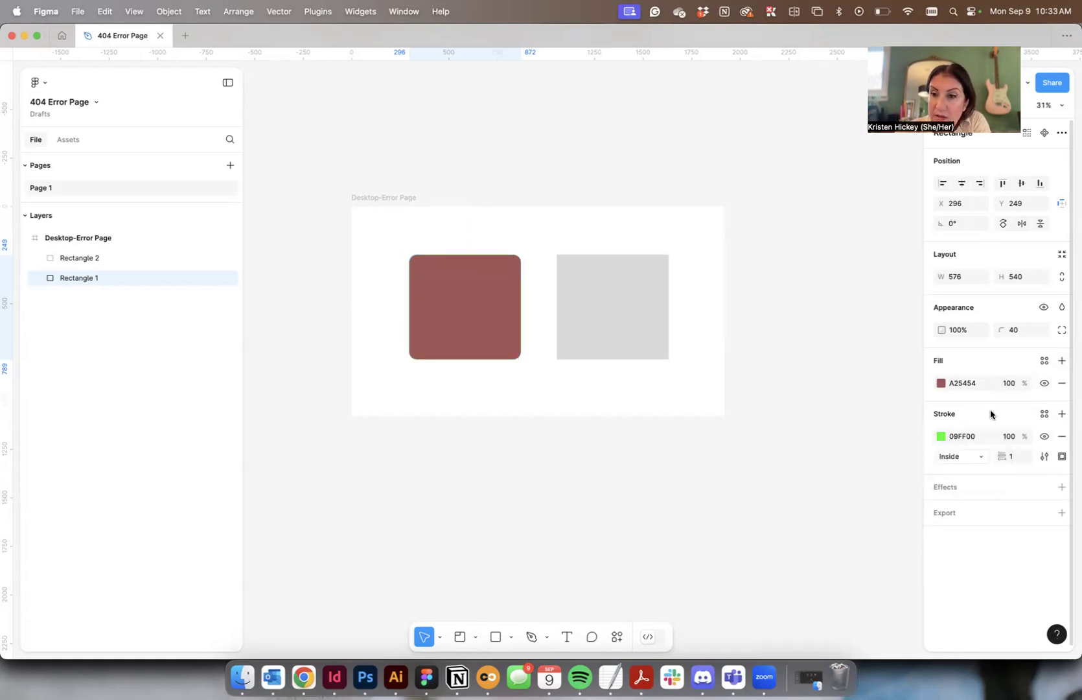
left_click(1005, 458)
left_click(1043, 456)
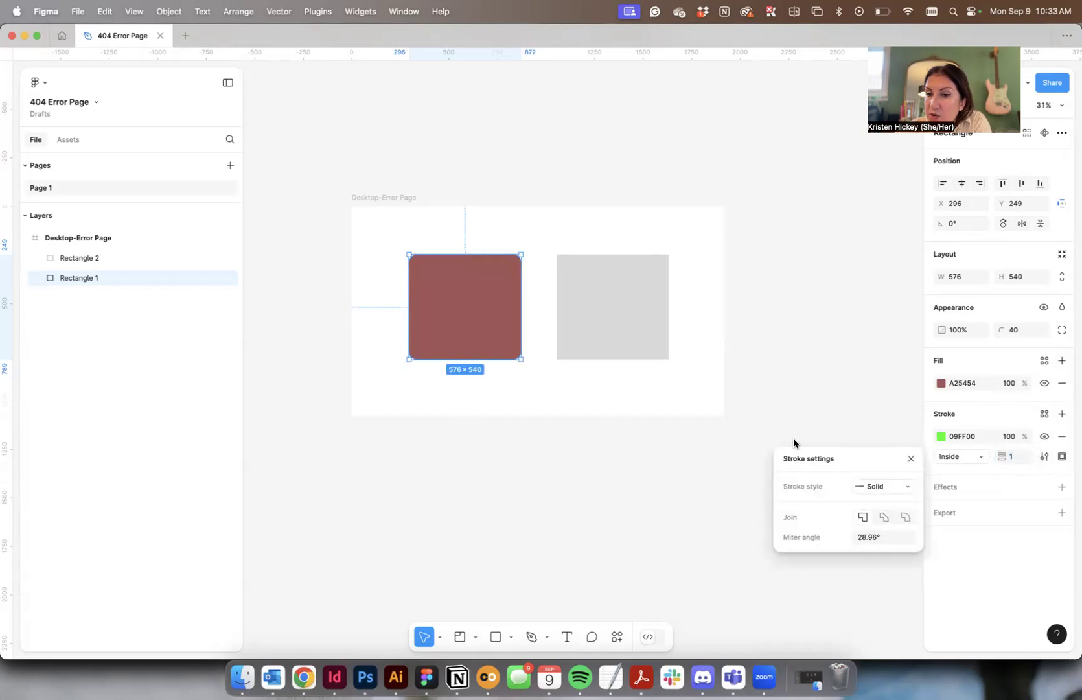
left_click(1001, 457)
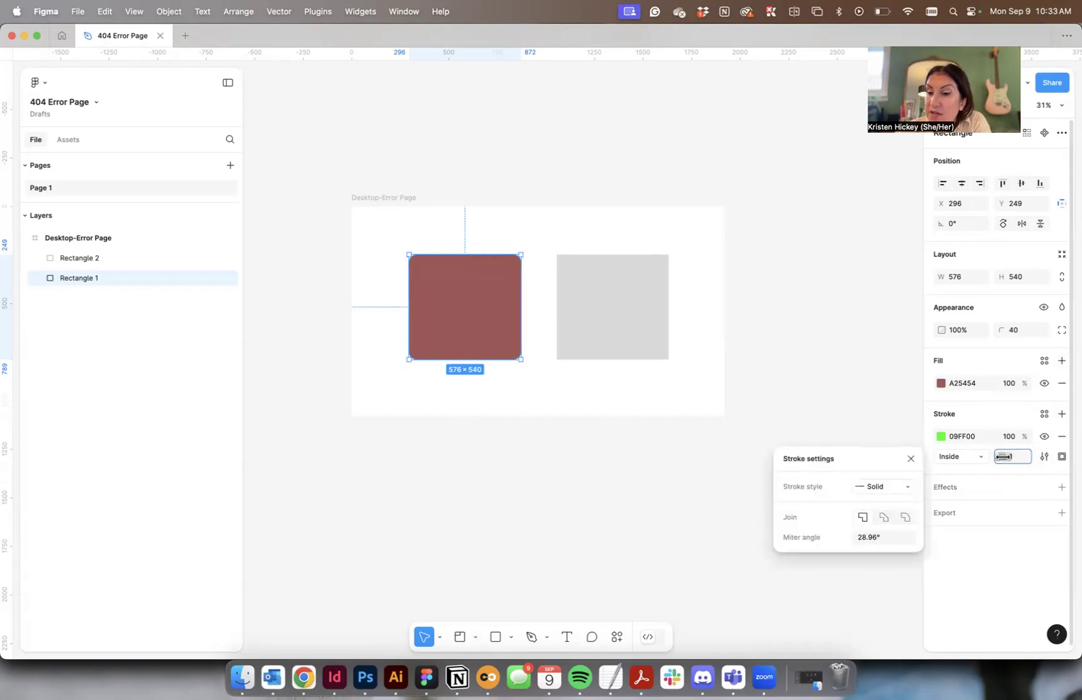
mouse_move(1003, 456)
left_mouse_down()
mouse_move(1053, 456)
mouse_move(965, 456)
mouse_move(1053, 456)
mouse_move(1001, 464)
left_mouse_up()
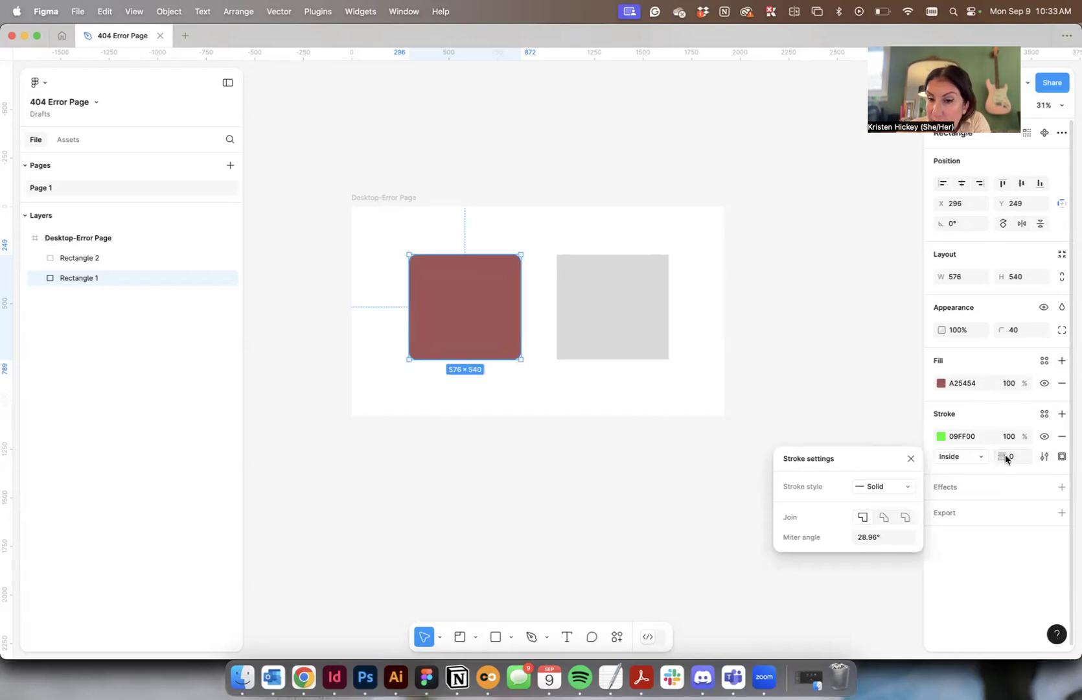
- Look through the Solid, Dash and Custom stroke styles, close the stroke settings and reselect the left rectangle
left_click(897, 487)
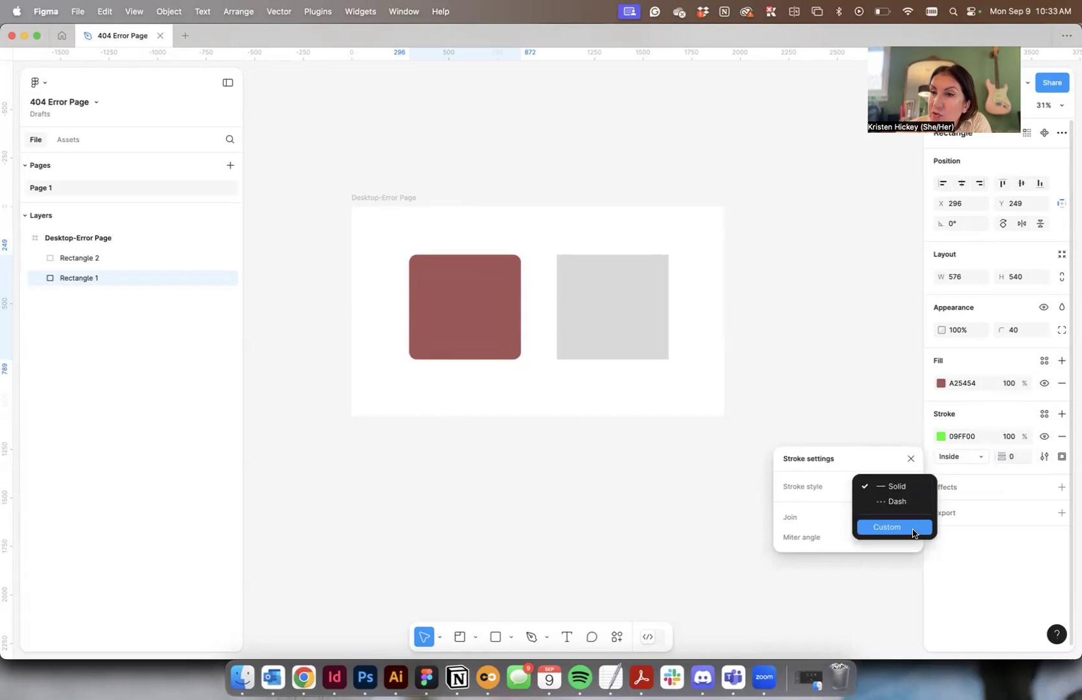
left_click(796, 510)
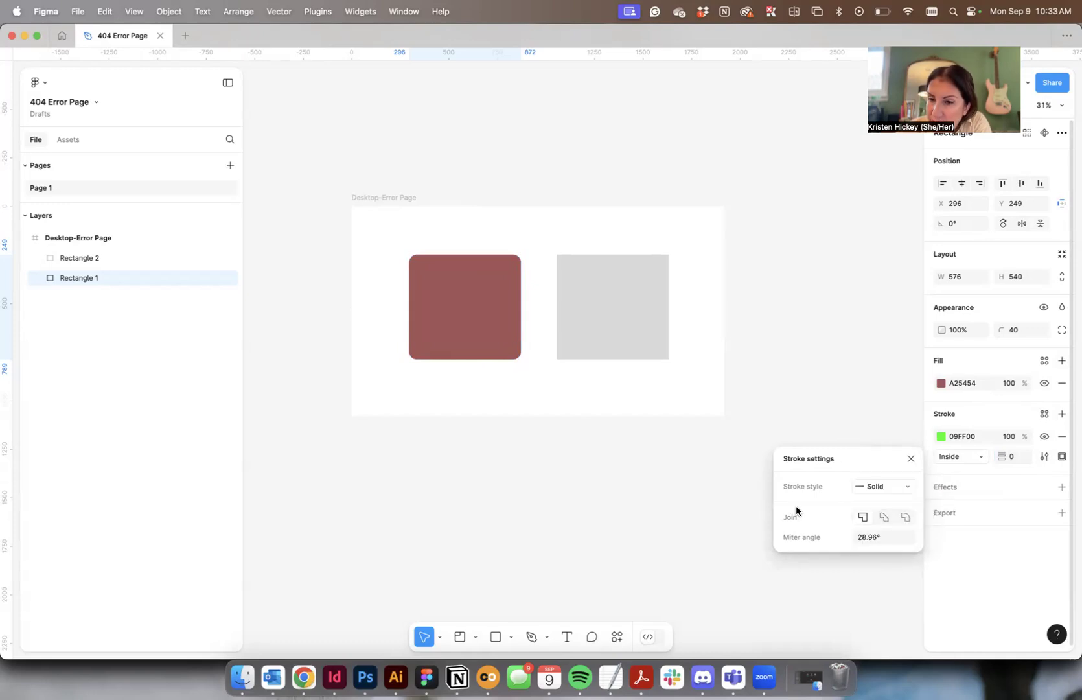
left_click(873, 402)
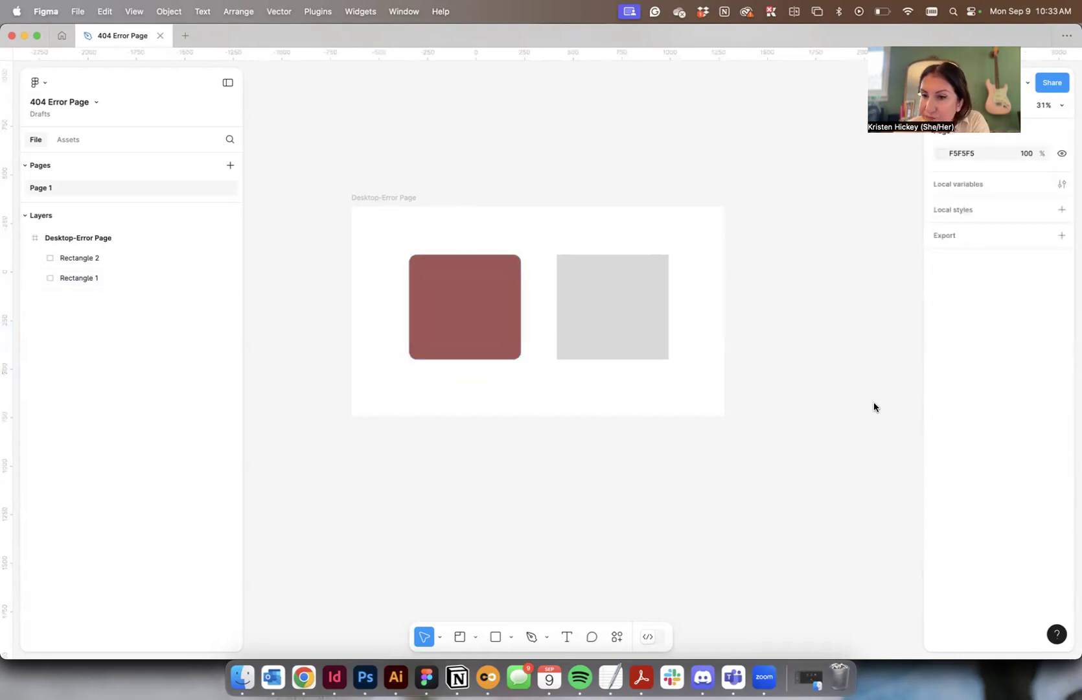
left_click(450, 259)
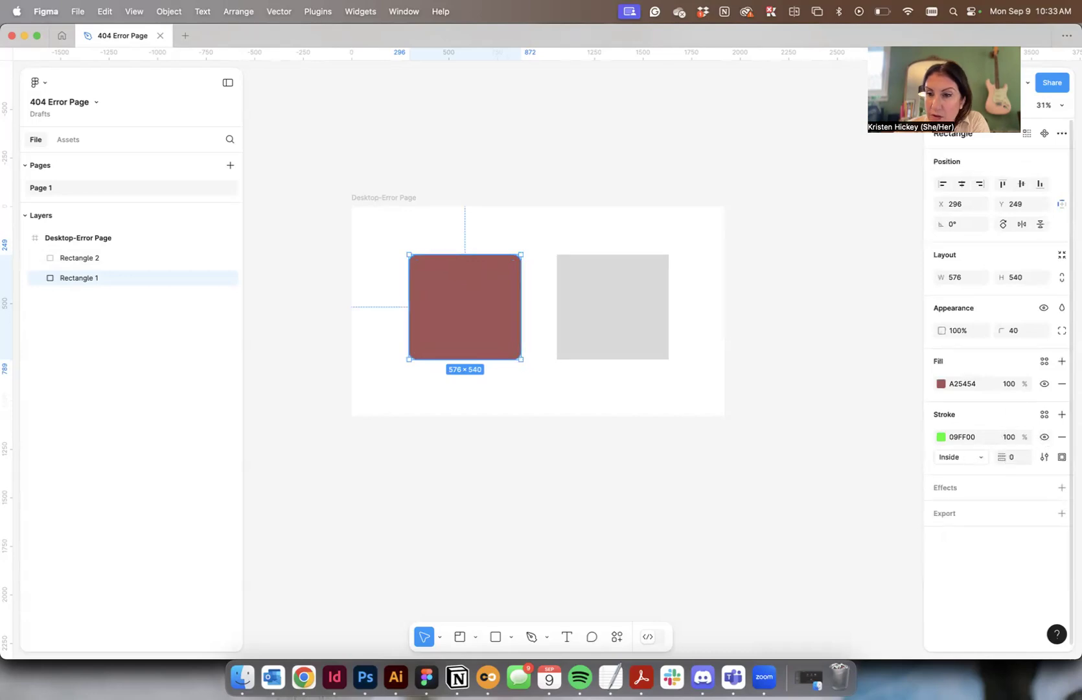
- Set the left rectangle's stroke weight to 9, deselect it to check the border, and reselect it
left_click_drag(1002, 457, 1012, 457)
left_click(637, 391)
left_click(510, 289)
- Hide and show the left rectangle's stroke, and remove the stroke and undo that removal
left_click(1041, 439)
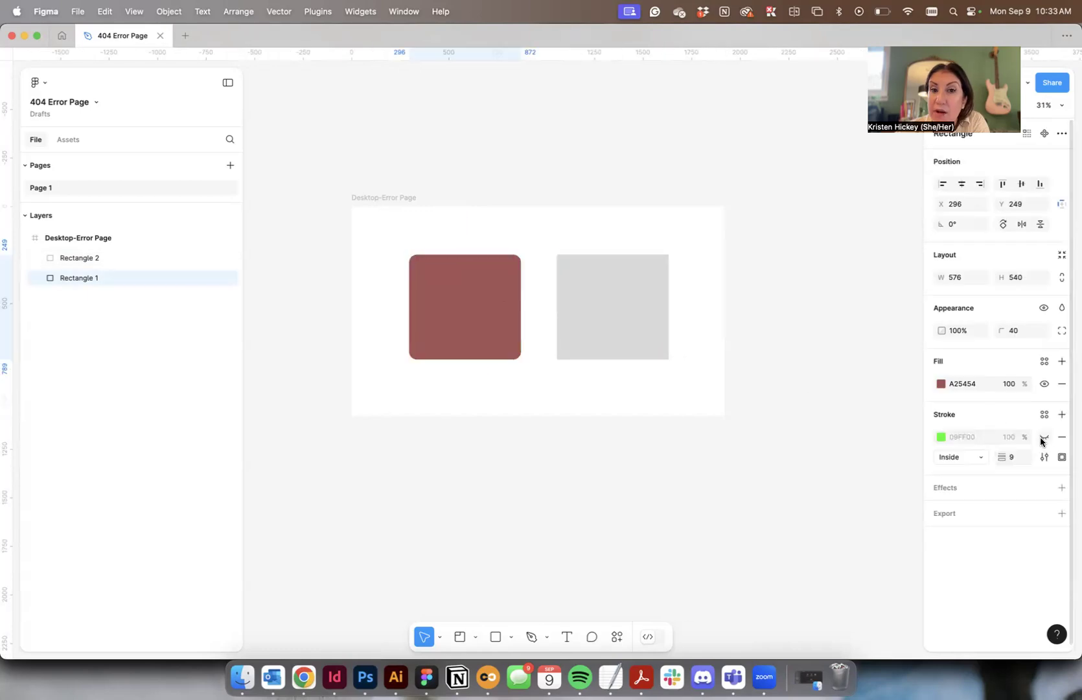
left_click(1041, 438)
left_click(1060, 439)
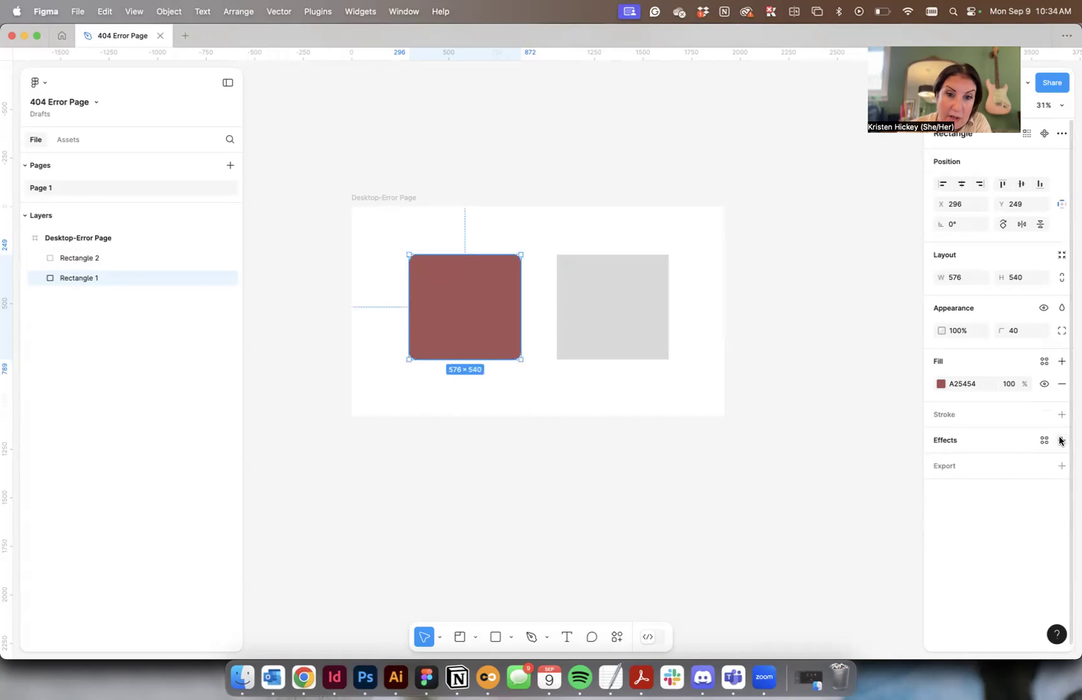
key("super+z")
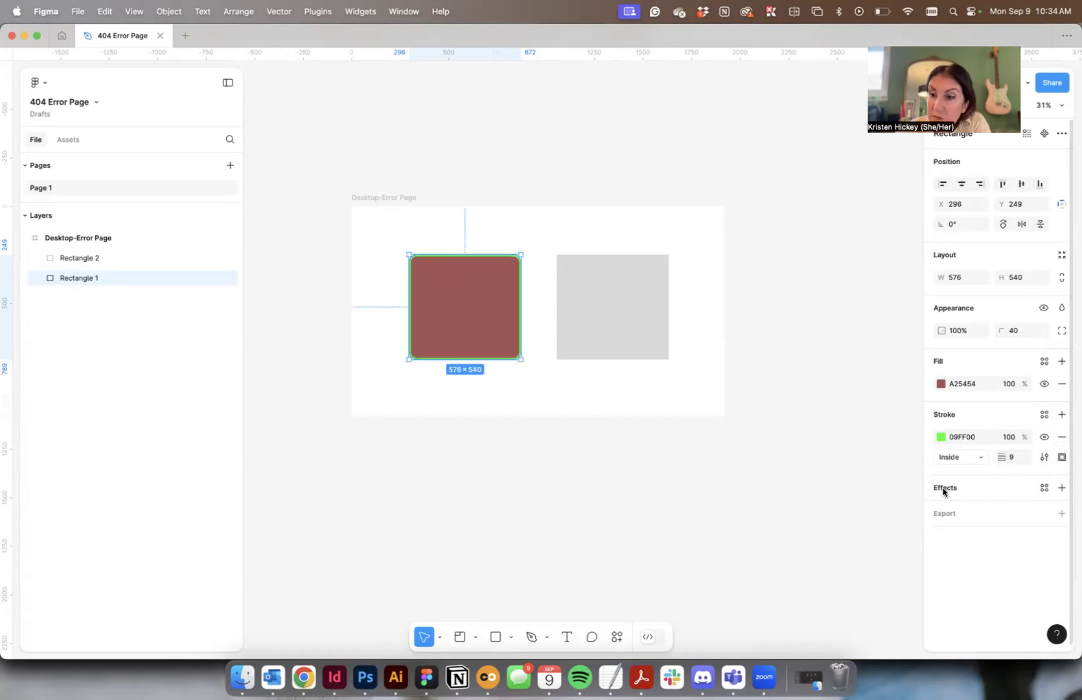
- Add a Drop shadow effect to the left rectangle, check the other effect types and open the shadow's settings
left_click(1060, 488)
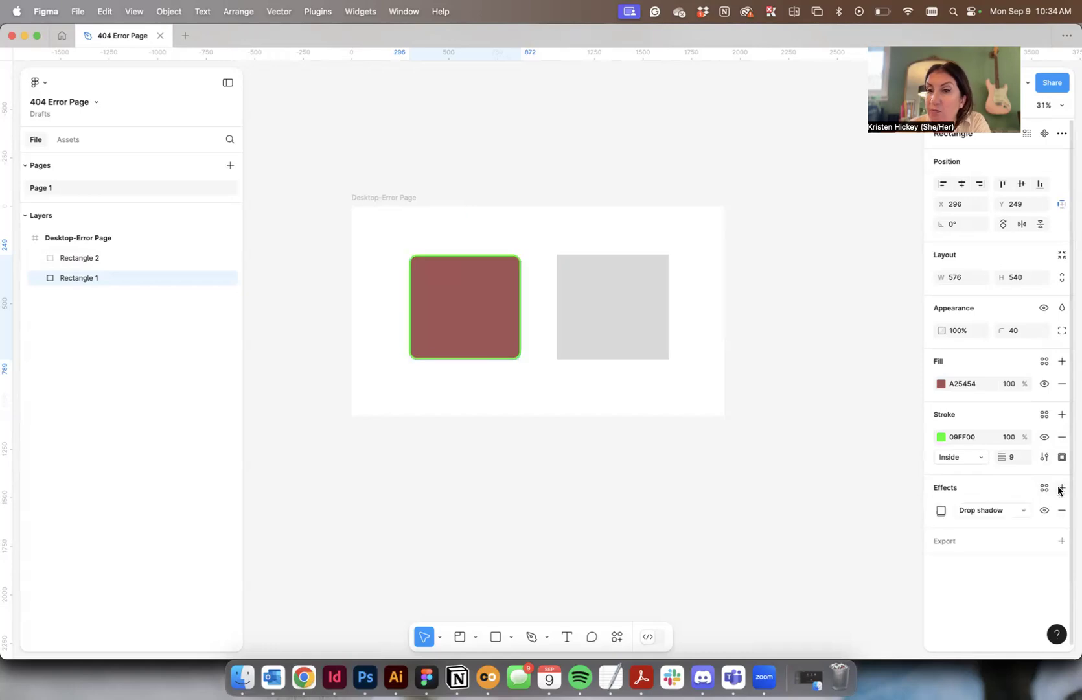
left_click(1017, 510)
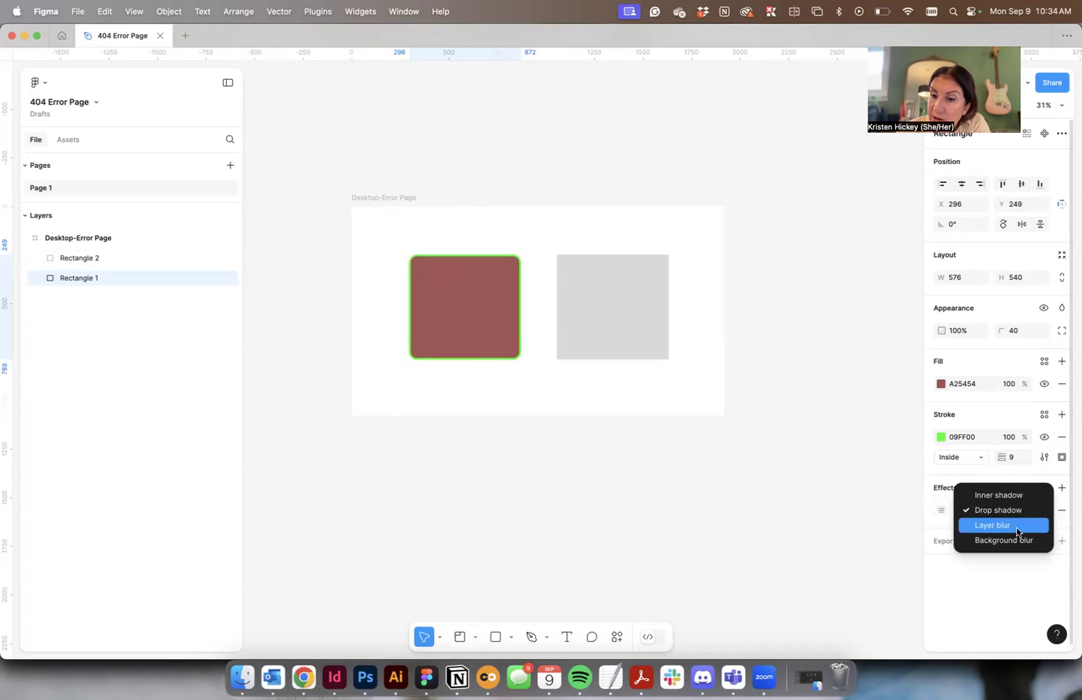
left_click(997, 513)
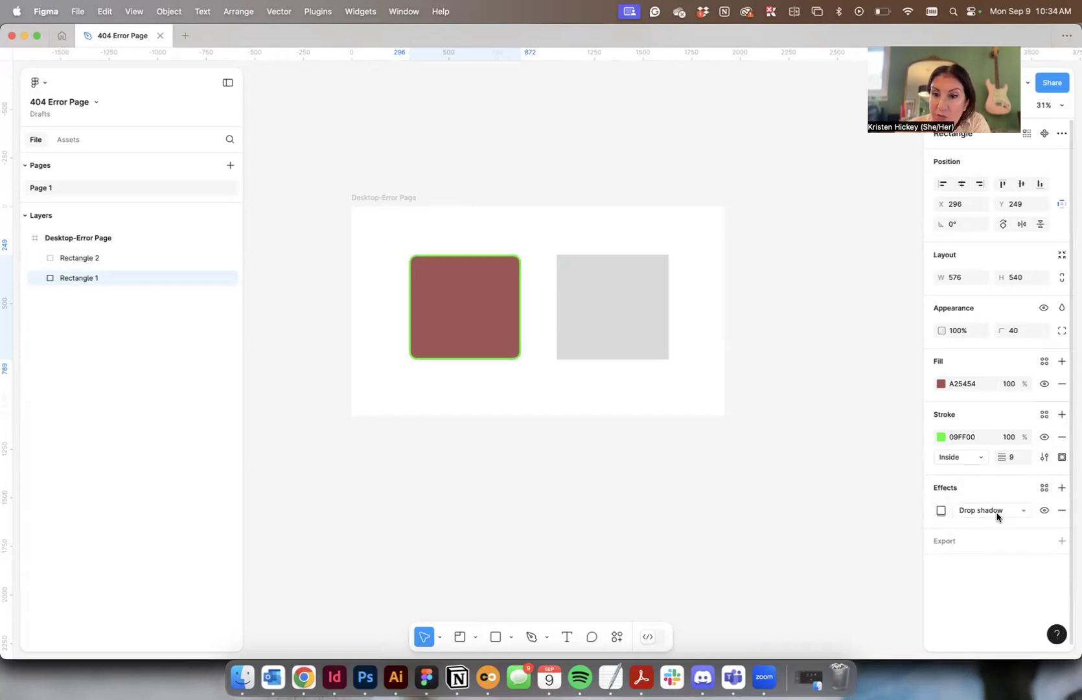
left_click(940, 511)
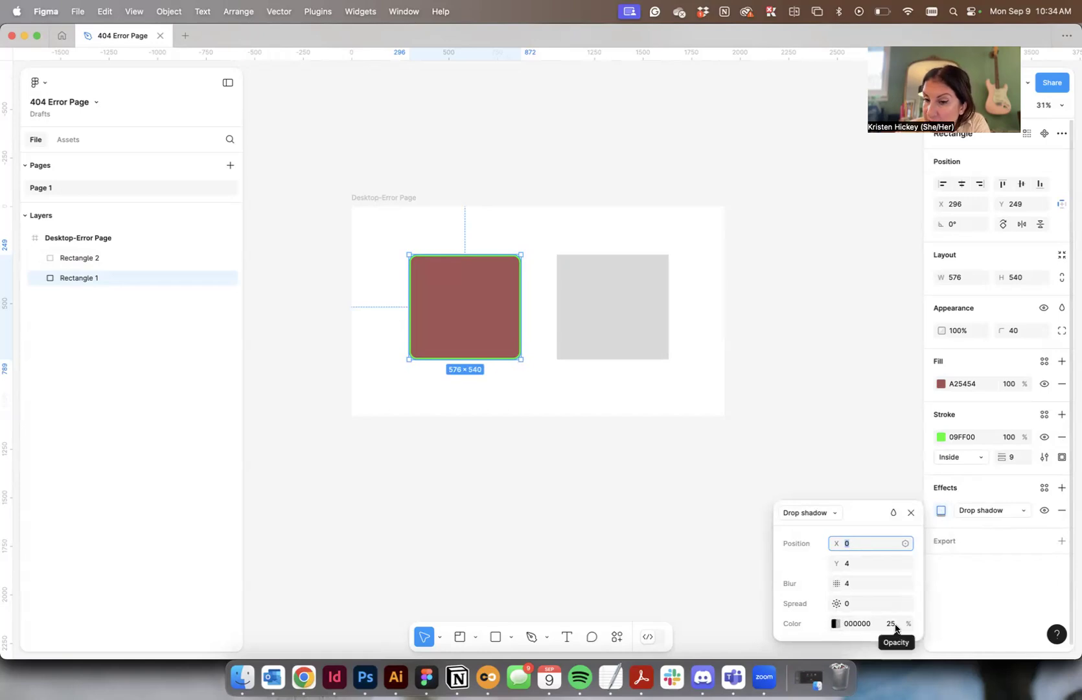
- Toggle the left rectangle's drop shadow off and on to compare, and deselect and reselect the rectangle
left_click(1047, 511)
left_click(1047, 511)
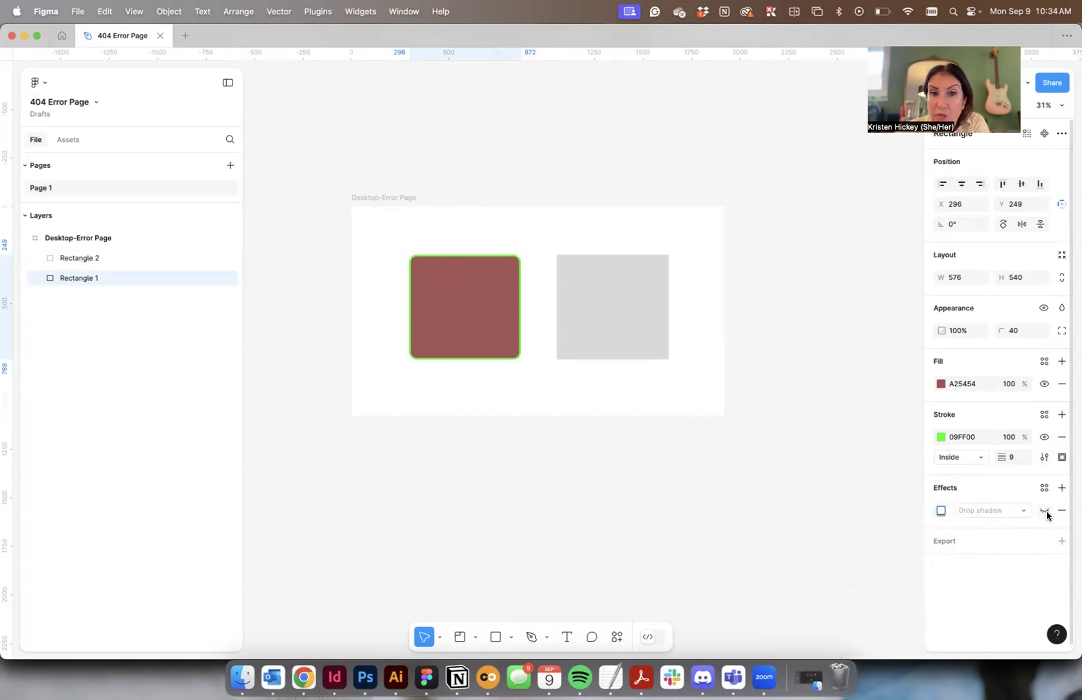
left_click(1046, 512)
left_click(1044, 511)
left_click(1044, 511)
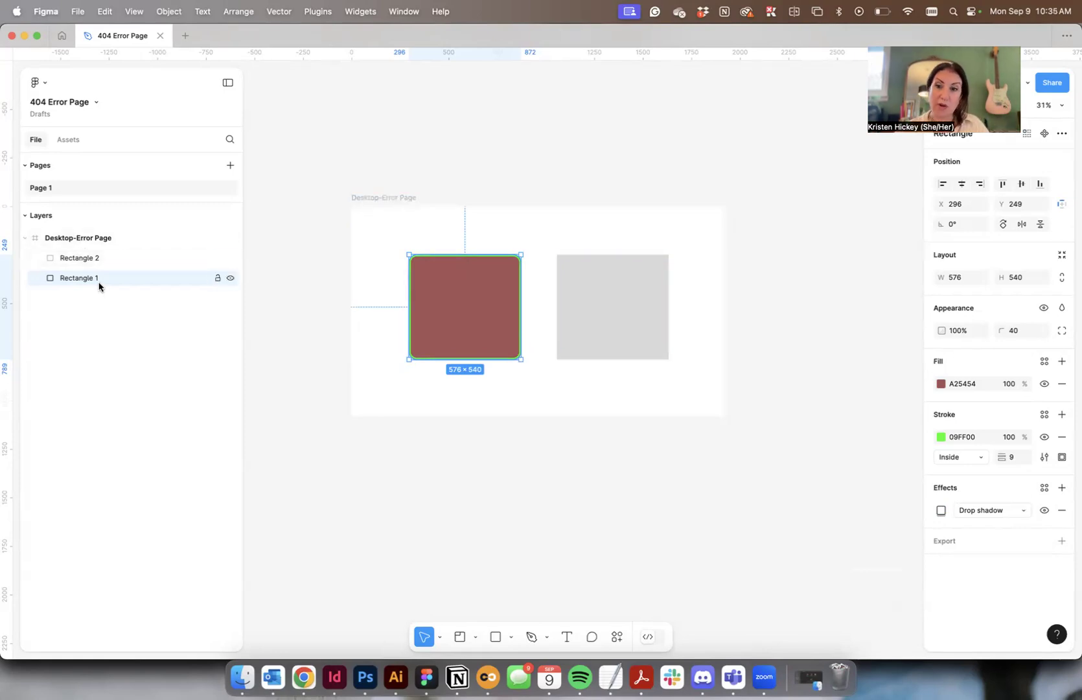
key("Escape")
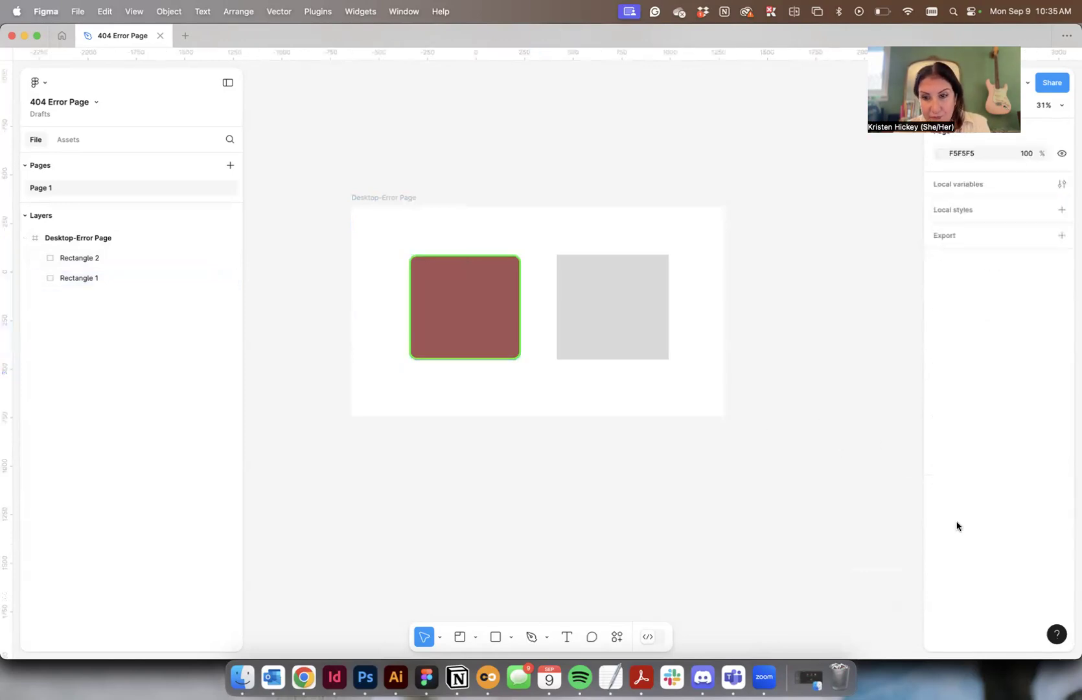
left_click(418, 263)
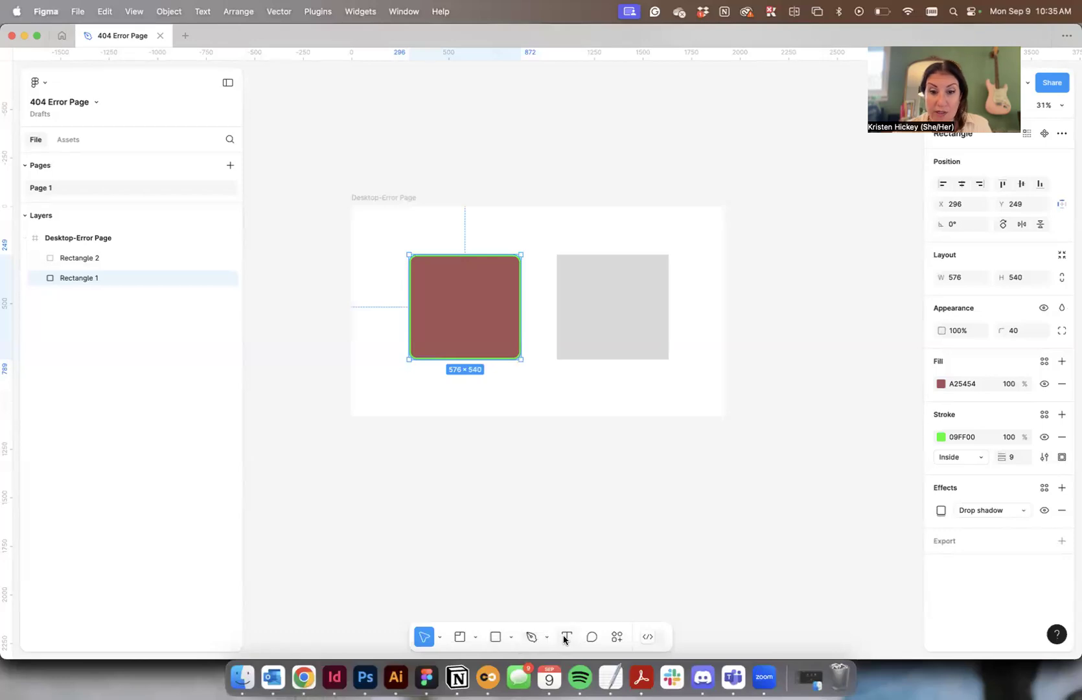
key("t")
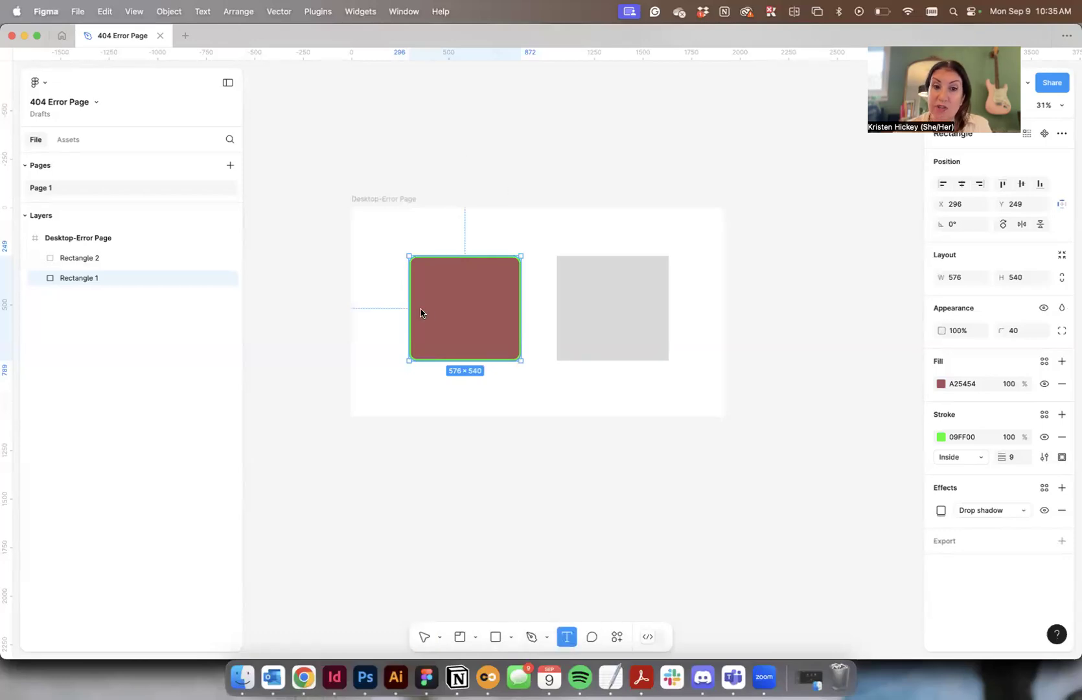
scroll(420, 313, "down", 1)
left_click(336, 243)
left_click(438, 266)
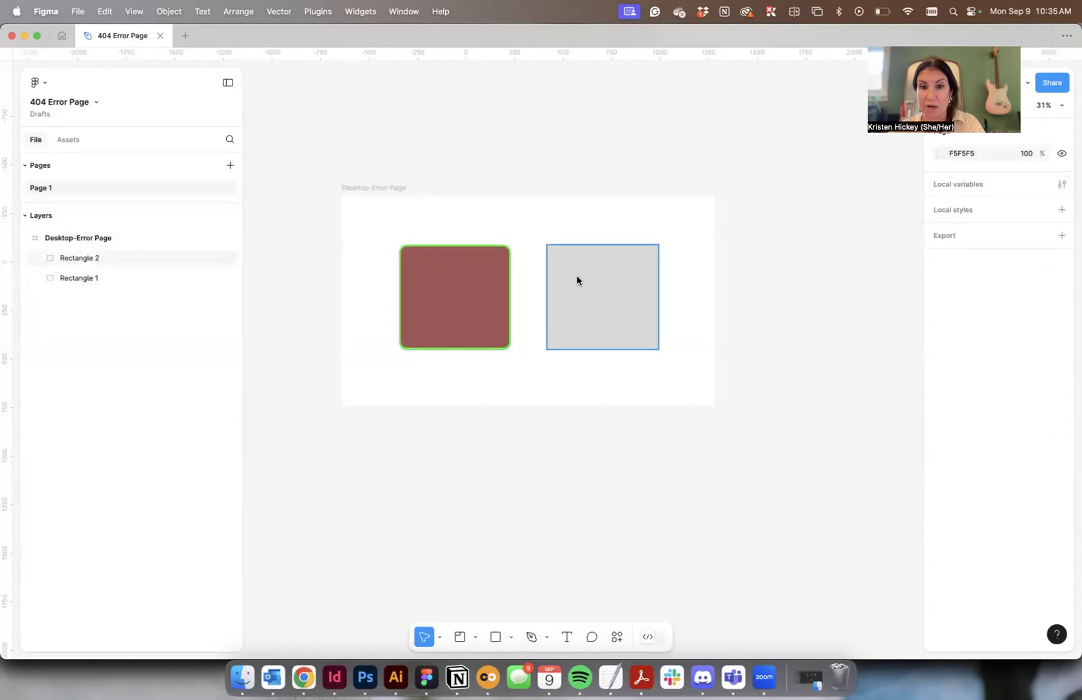
- Delete the left rectangle and resize the gray rectangle to cover the whole 1920 × 1080 frame
left_click(446, 286)
key("BackSpace")
left_click_drag(572, 295, 386, 250)
left_click_drag(453, 319, 716, 425)
scroll(726, 427, "up", 1)
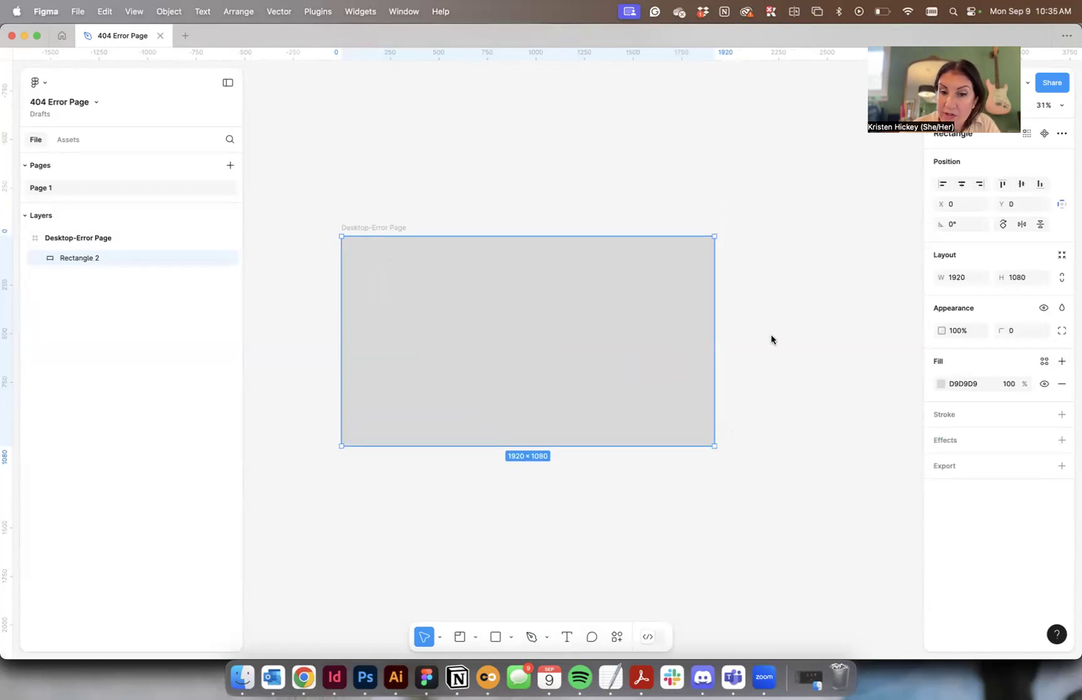
- Add the text "404" on the gray rectangle and move it to about X 717, Y 587
left_click(567, 638)
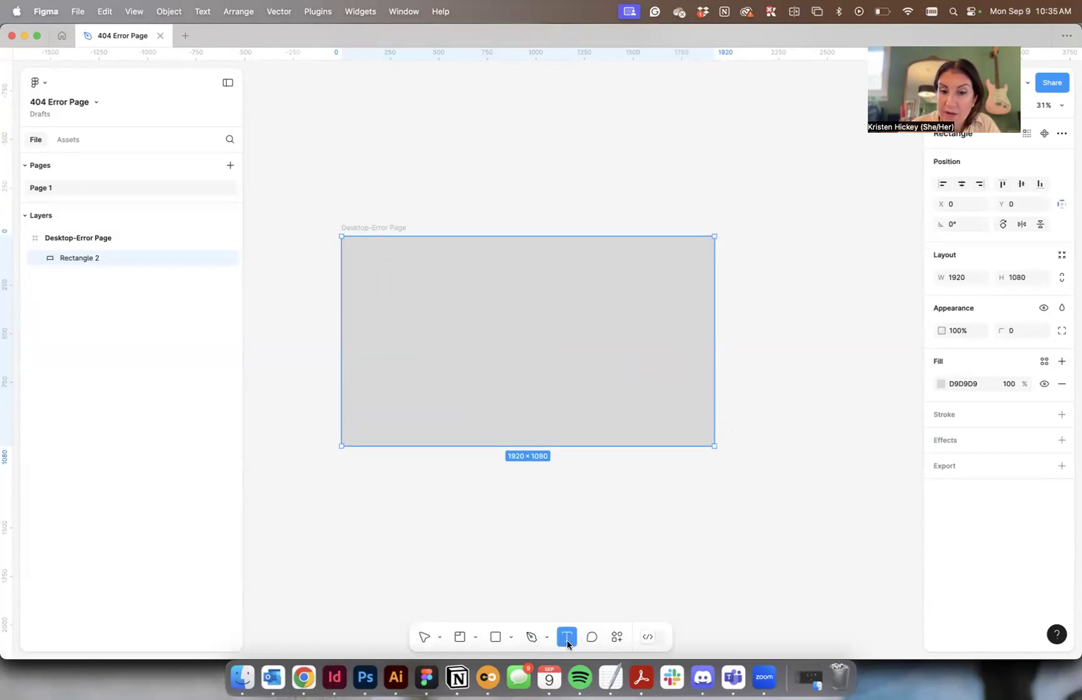
left_click(469, 351)
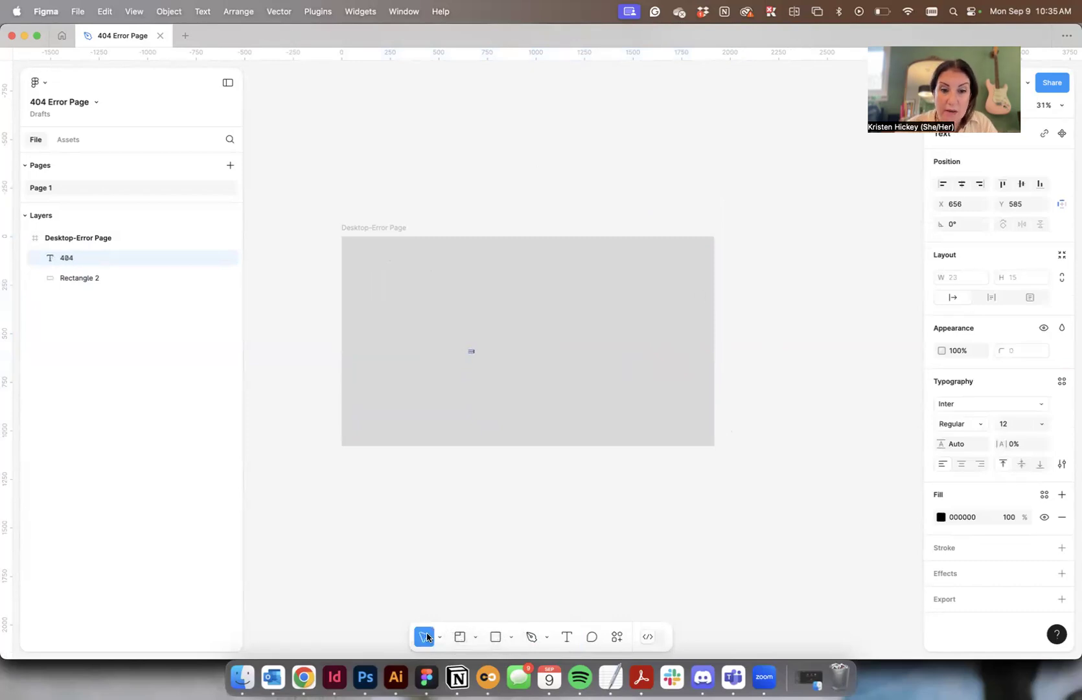
double_click(473, 353)
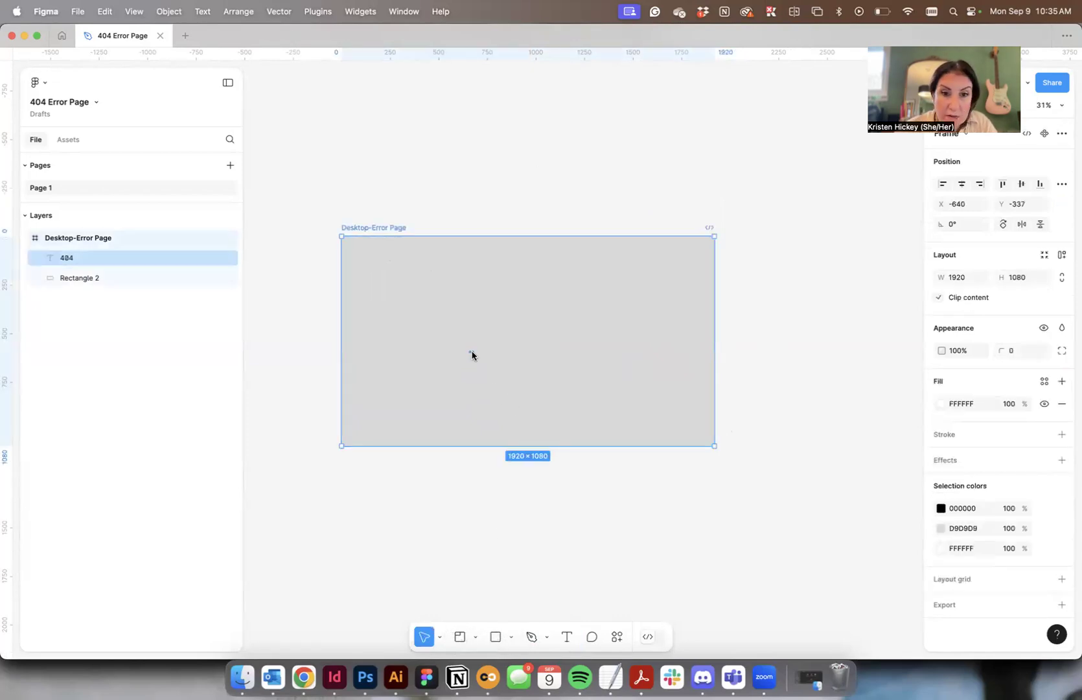
left_click_drag(475, 354, 485, 360)
scroll(485, 360, "up", 10)
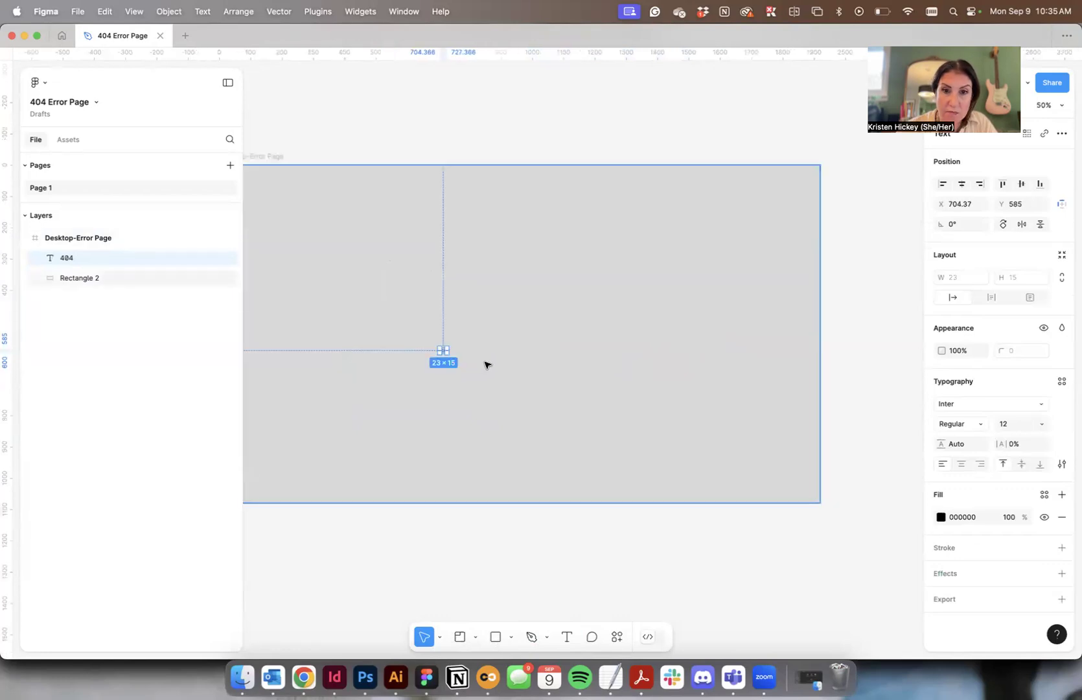
scroll(446, 357, "left", 2)
left_click_drag(367, 343, 384, 346)
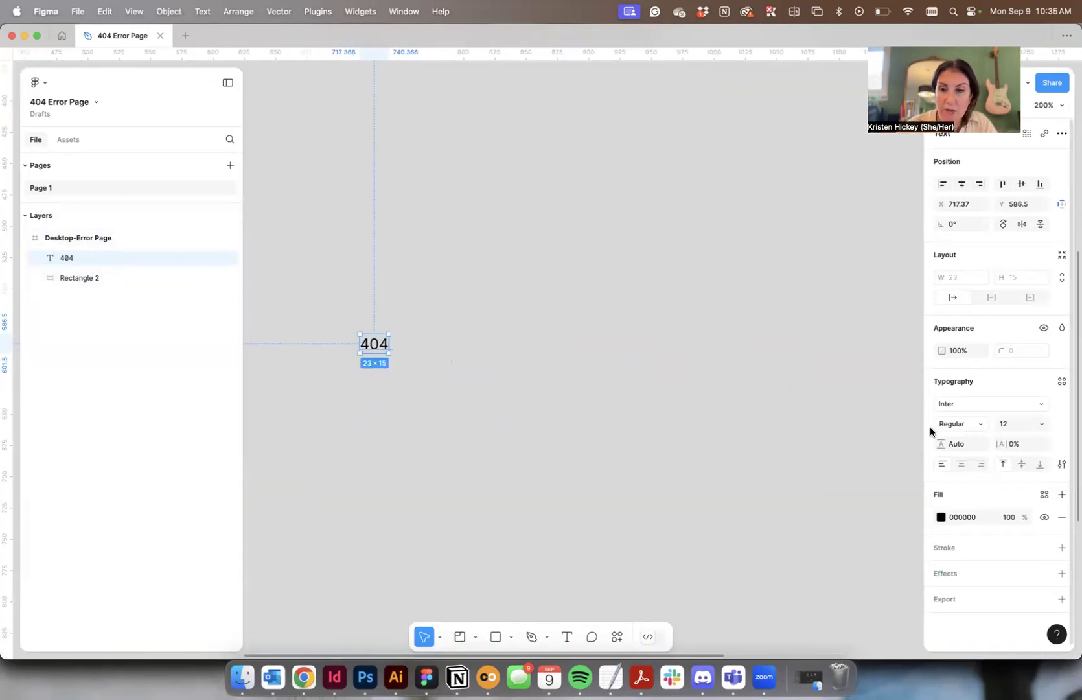
- Open the font list for the 404 text, dismiss the Google Fonts tip and preview various fonts on the text
left_click(1038, 405)
scroll(843, 404, "down", 3)
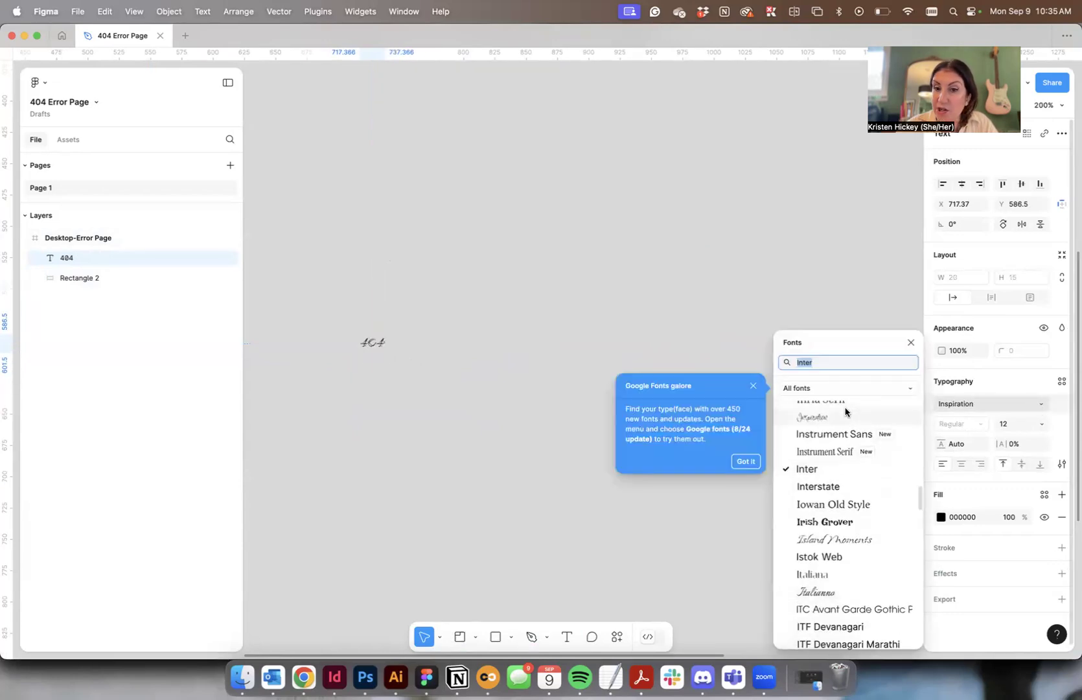
left_click(753, 385)
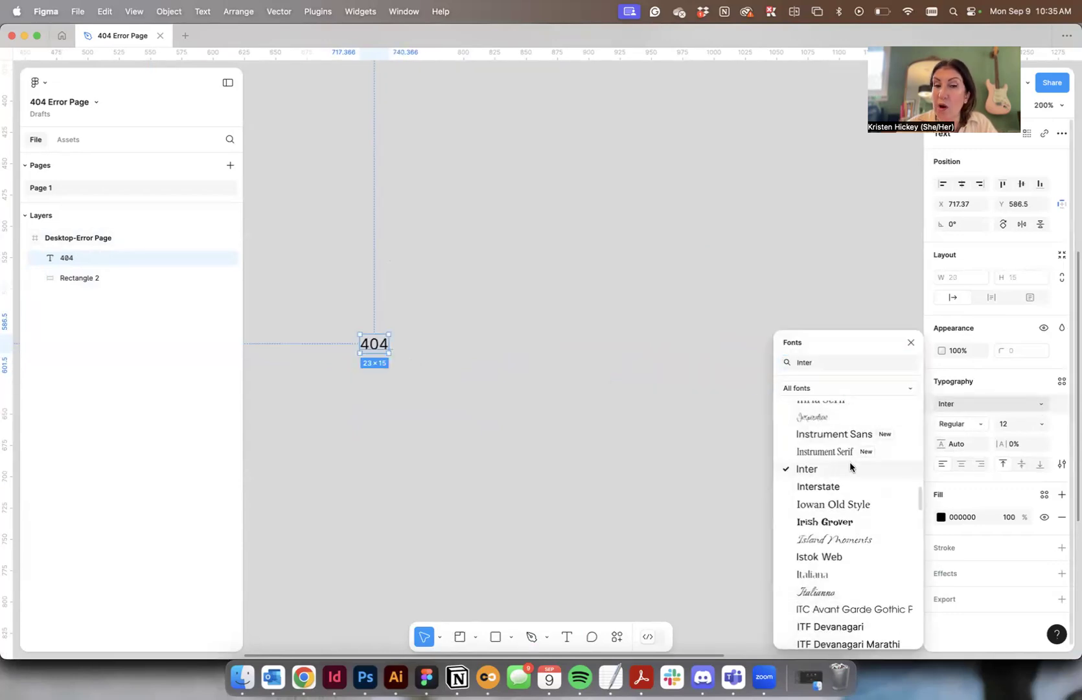
scroll(849, 463, "down", 2)
scroll(849, 466, "down", 1)
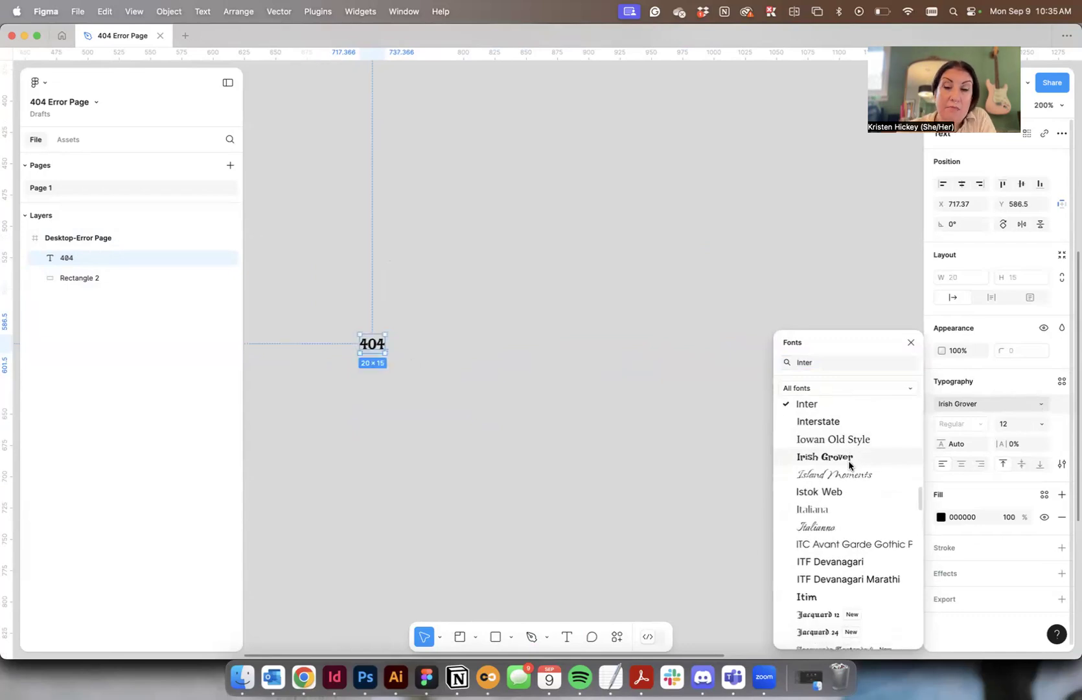
scroll(838, 474, "down", 3)
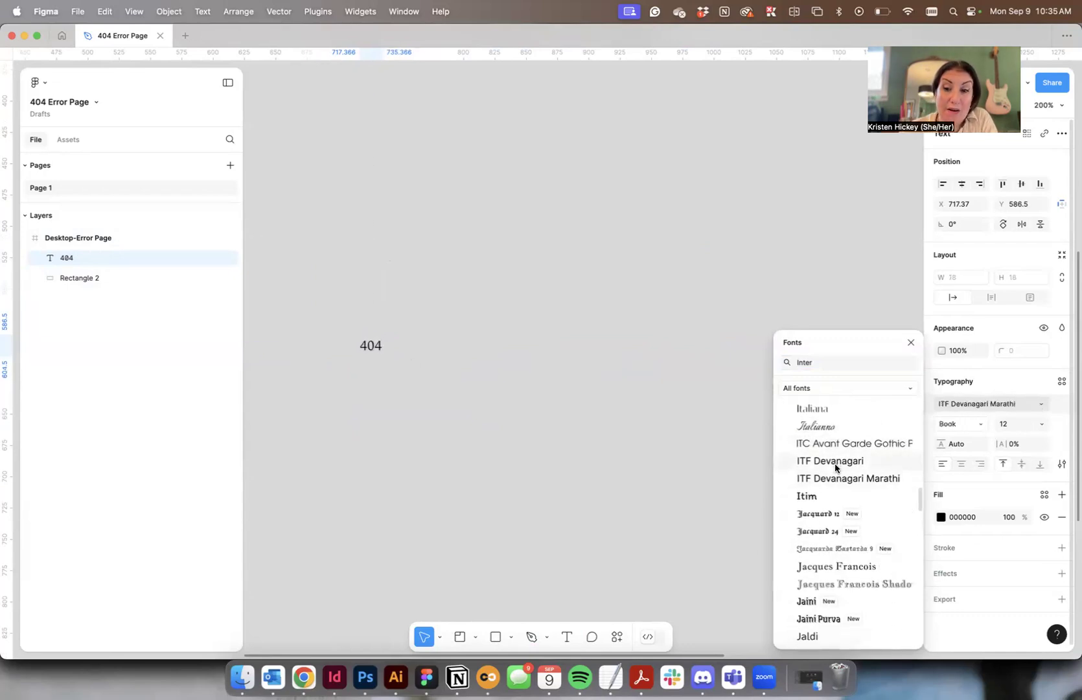
scroll(828, 489, "down", 2)
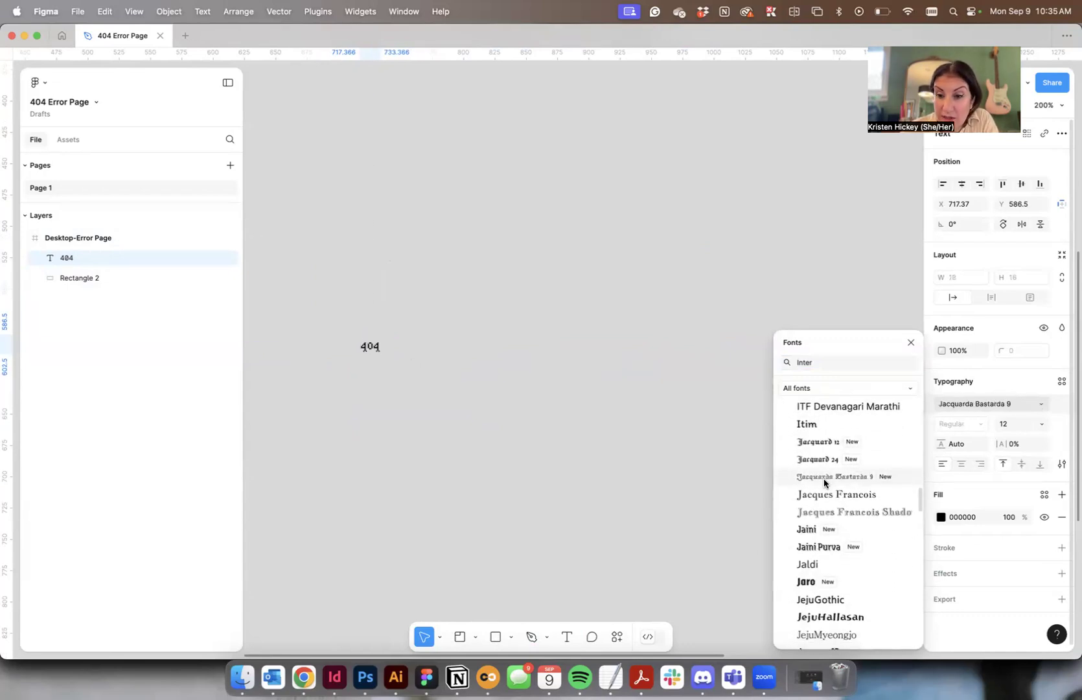
scroll(840, 497, "down", 4)
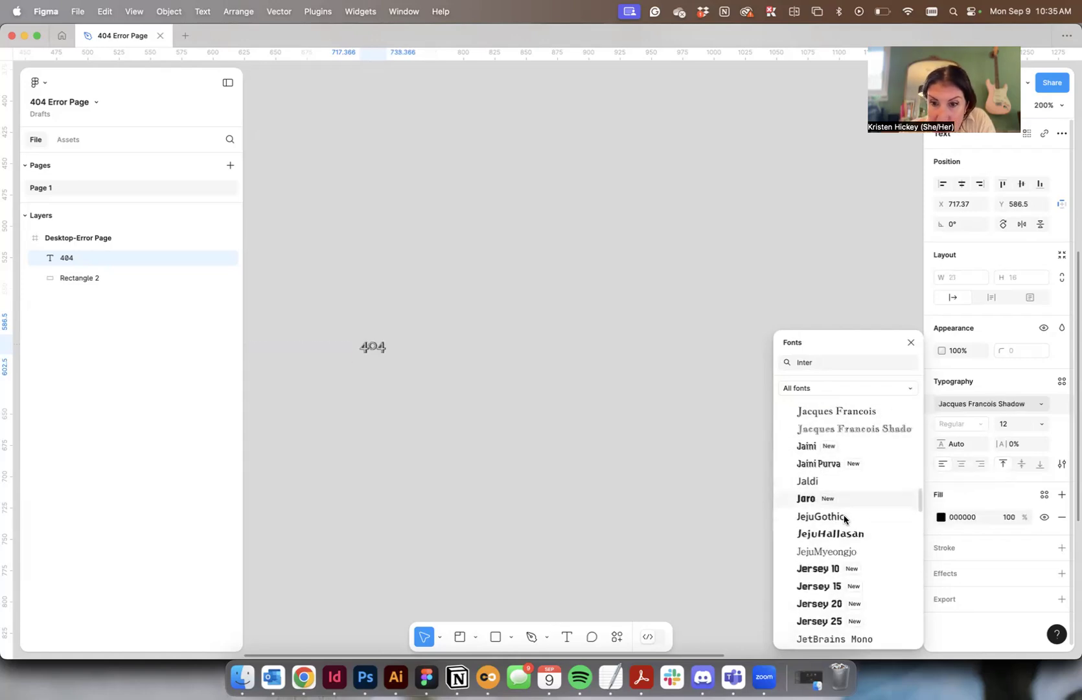
scroll(842, 504, "down", 6)
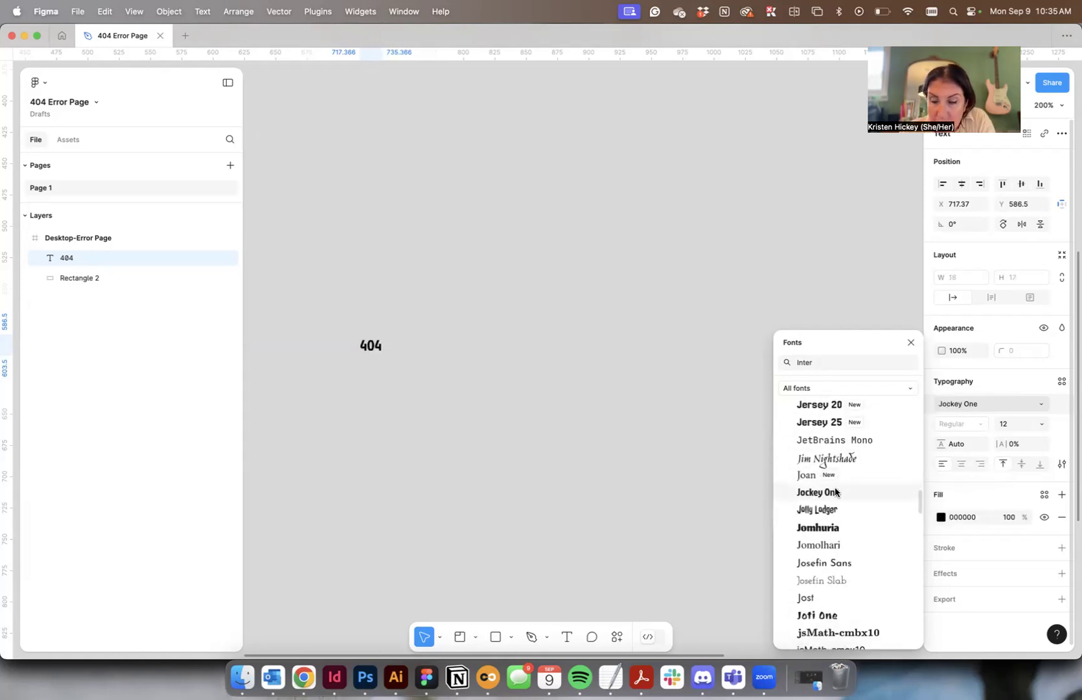
scroll(862, 509, "up", 20)
scroll(862, 509, "up", 12)
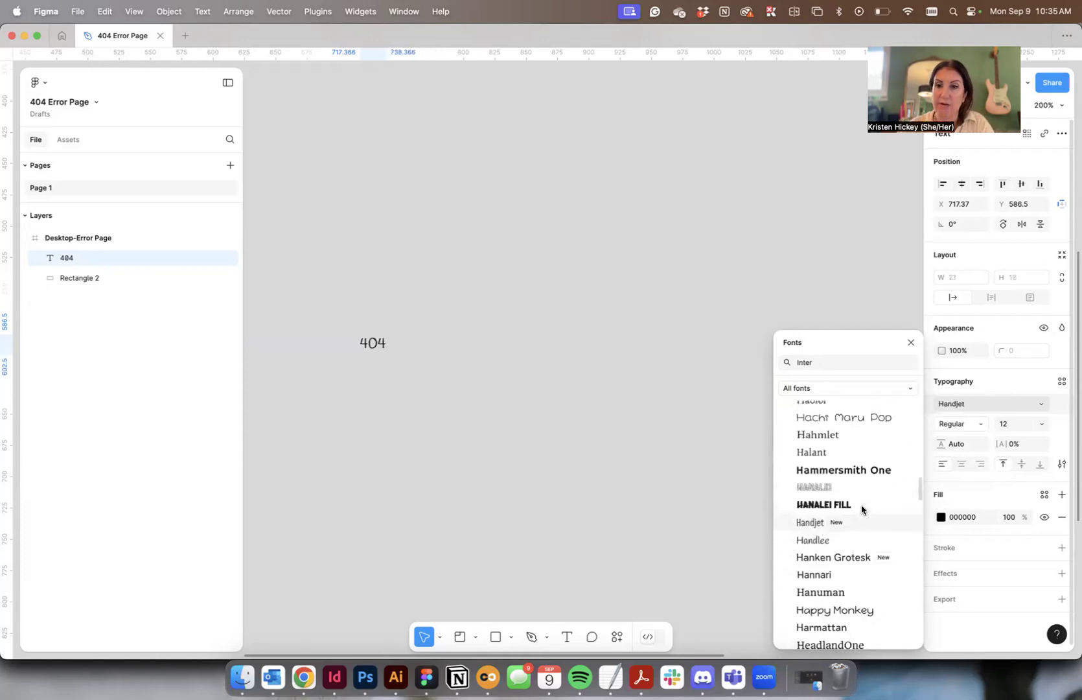
- Set the 404 text's font to Abril Fatface and its size to 32
left_click(817, 359)
scroll(829, 412, "up", 15)
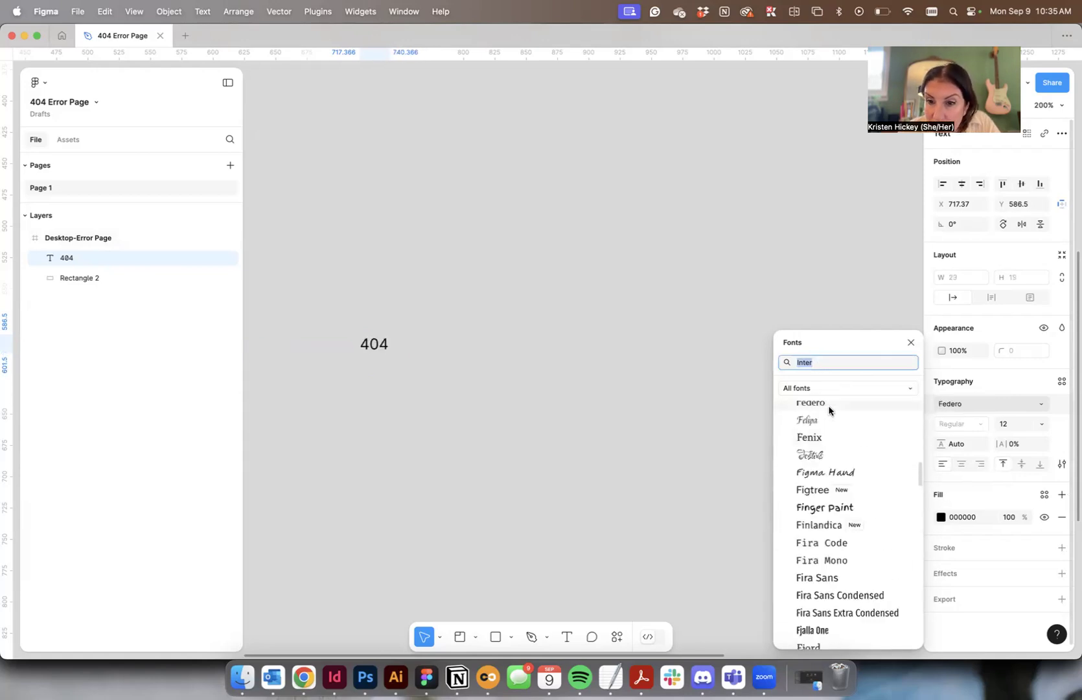
left_click_drag(918, 469, 857, 372)
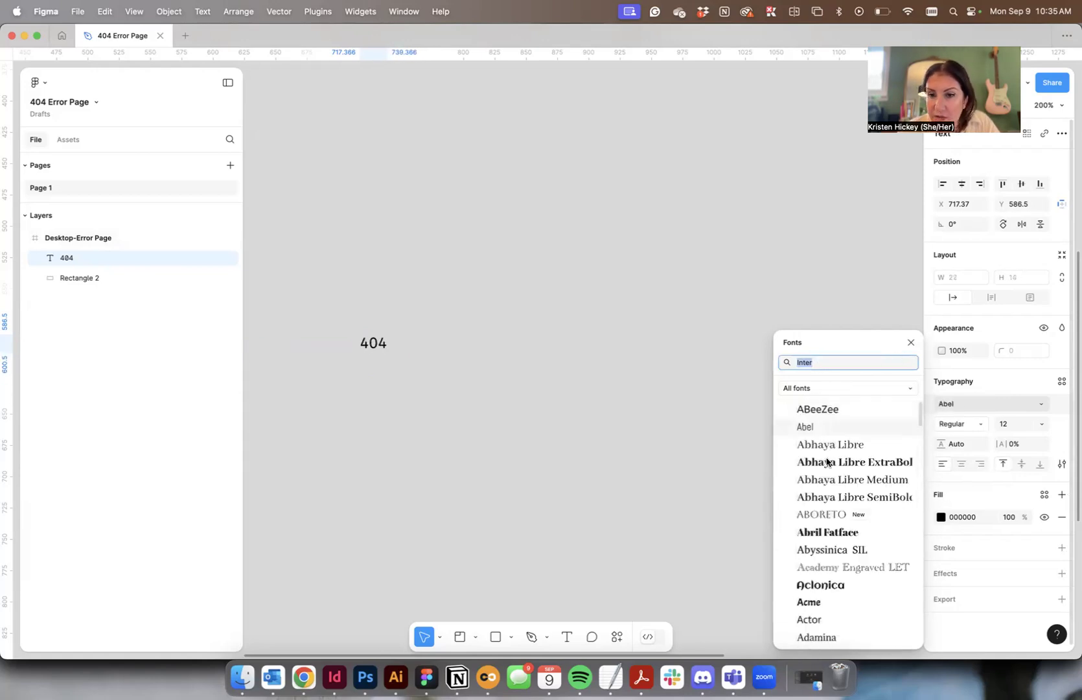
scroll(840, 485, "down", 1)
left_click(821, 480)
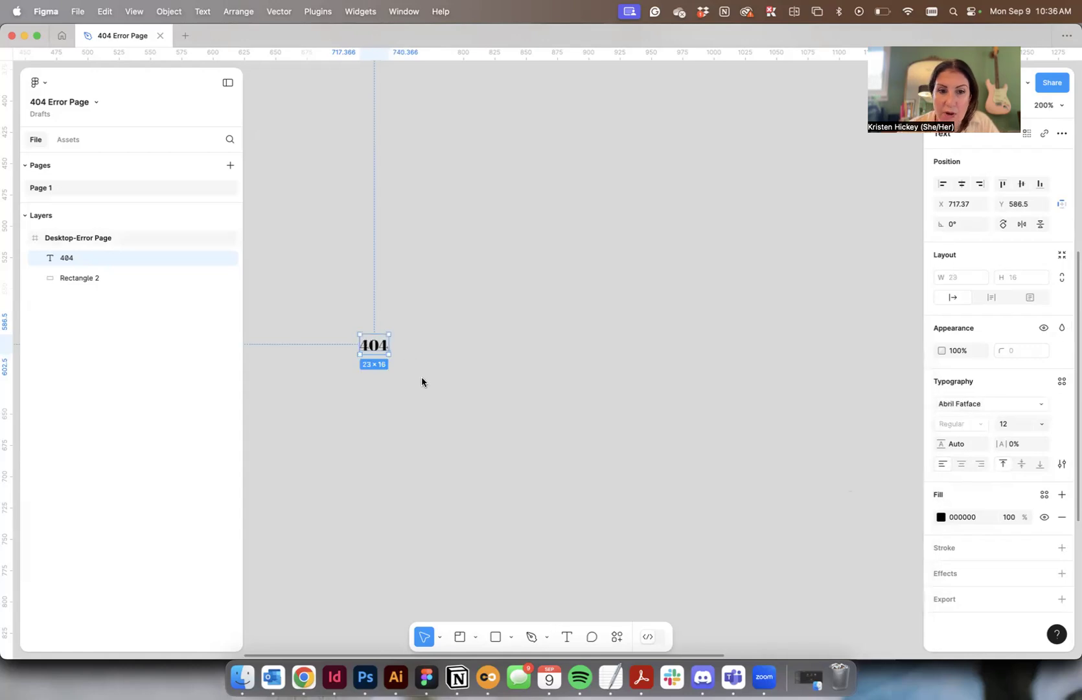
left_click(1040, 424)
left_click(1029, 538)
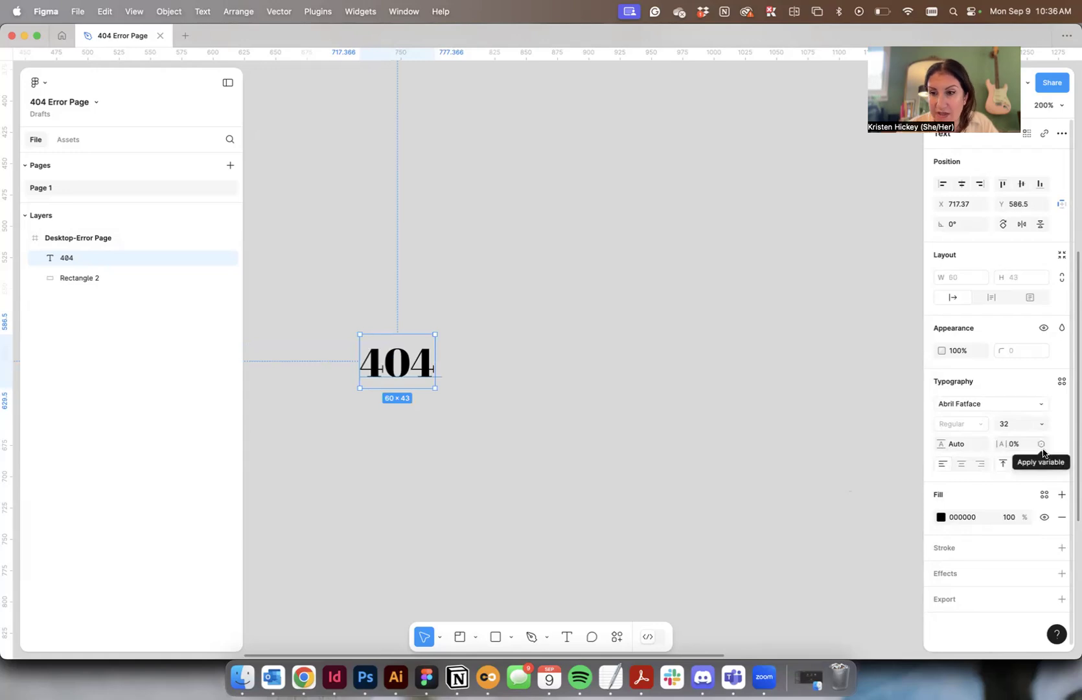
- Look through the Basics and Details type settings of the 404 text and close them
left_click(1058, 466)
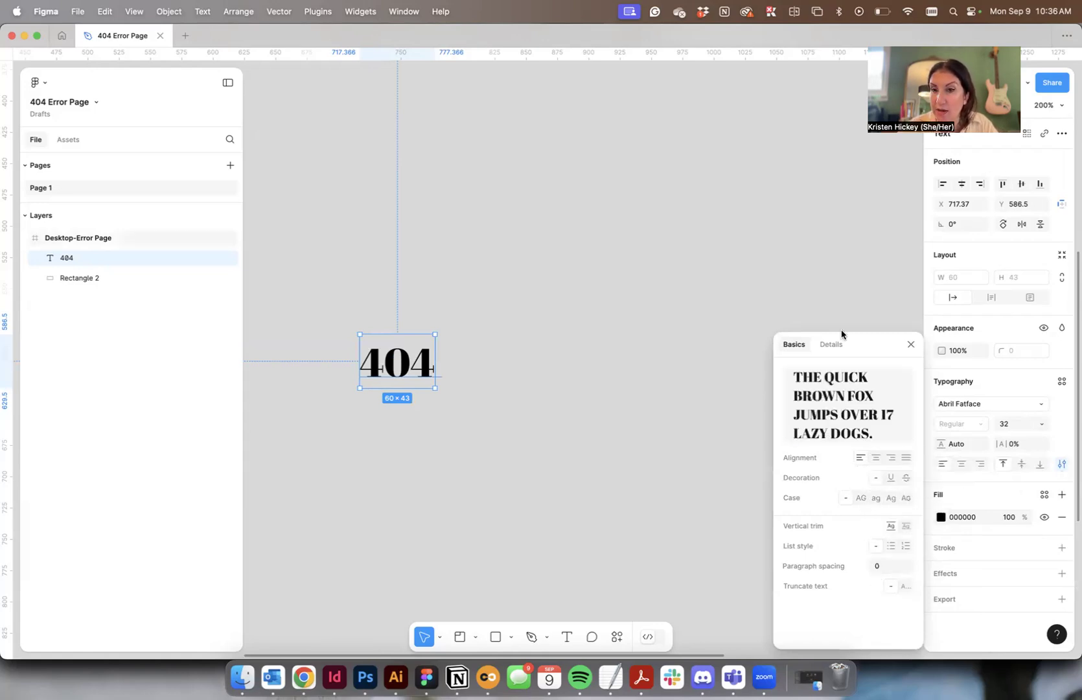
left_click(831, 345)
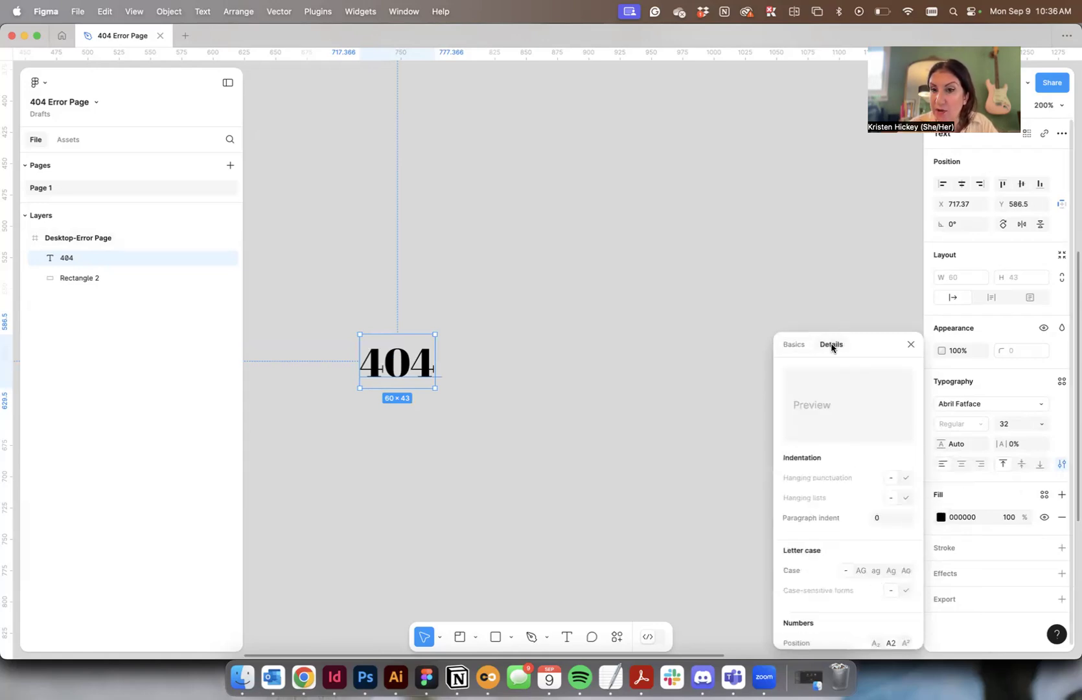
left_click(910, 345)
- Try enlarging the 404 text box by its corner to about 213 × 153, and undo each resize
left_click_drag(436, 391, 624, 487)
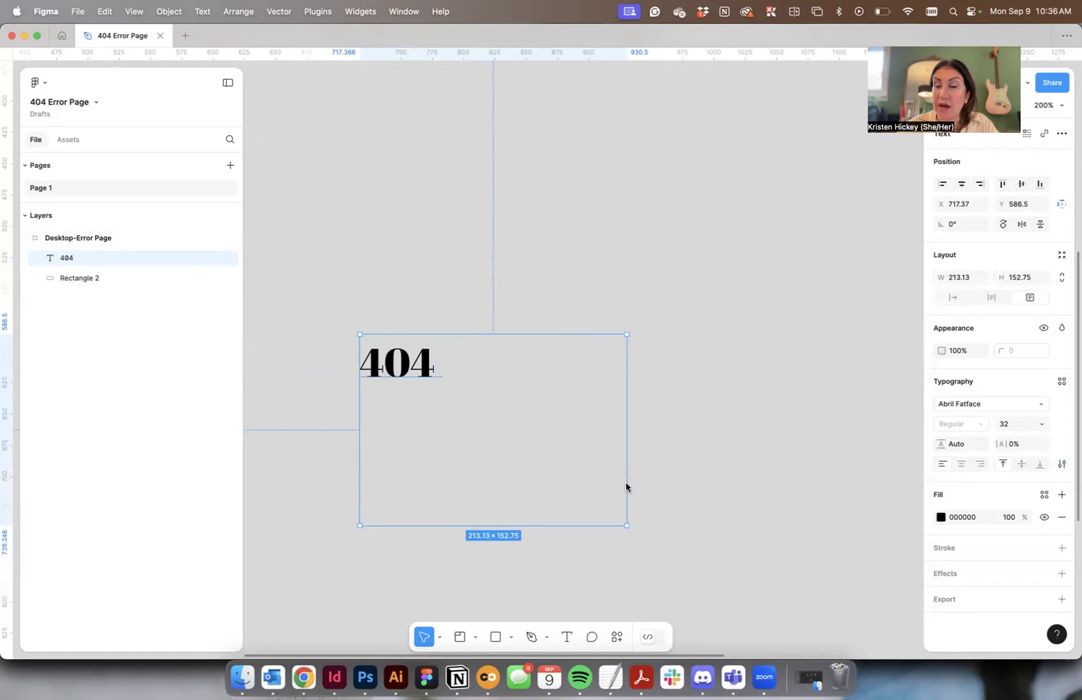
key("super+z")
left_click_drag(433, 387, 575, 453)
key("super+z")
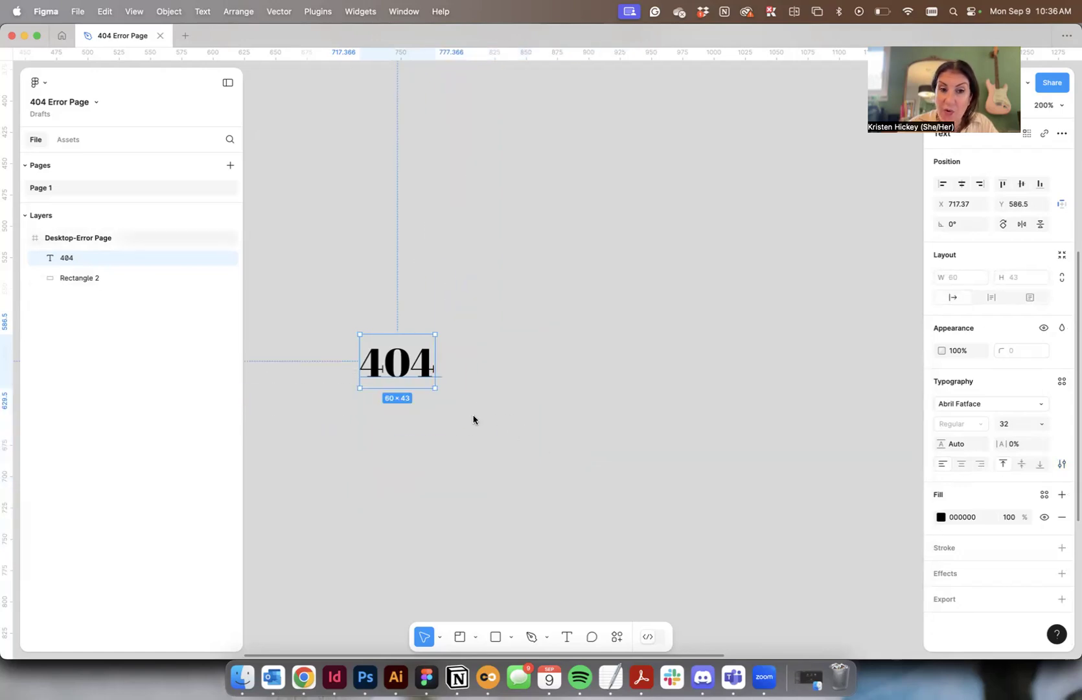
- Try stretching the 404 text box from its right-hand corners, up to about 198 × 142, and undo each resize
left_click_drag(433, 388, 582, 485)
key("super+z")
left_click_drag(435, 336, 607, 244)
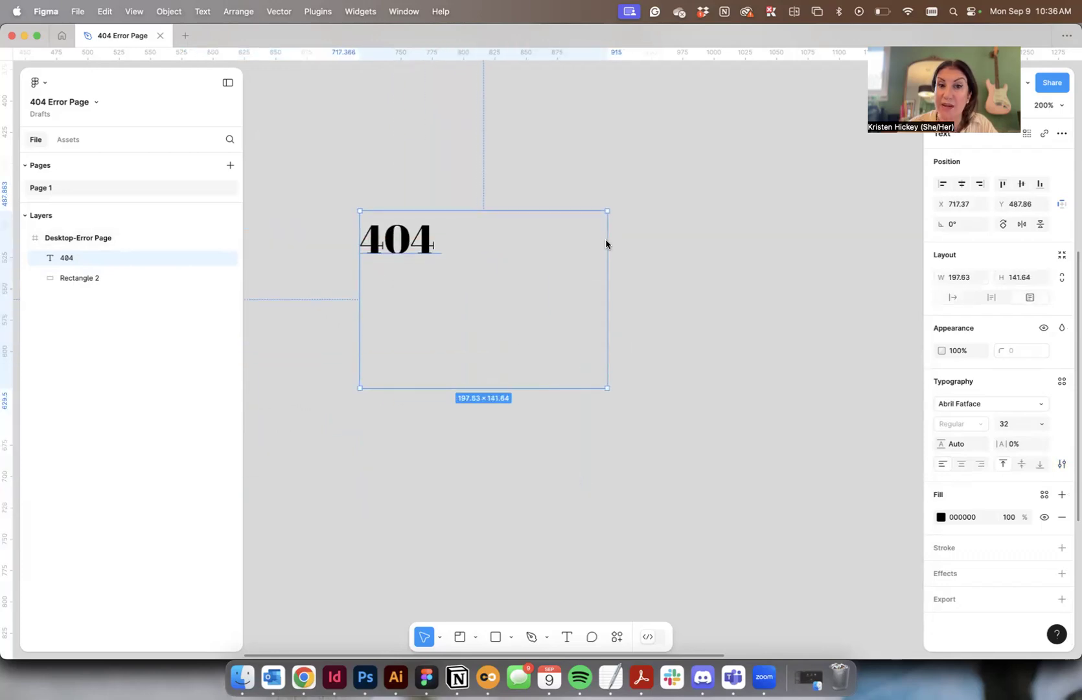
key("super+z")
- Set the 404 text's font size to 128 and deselect the text
left_click(1034, 425)
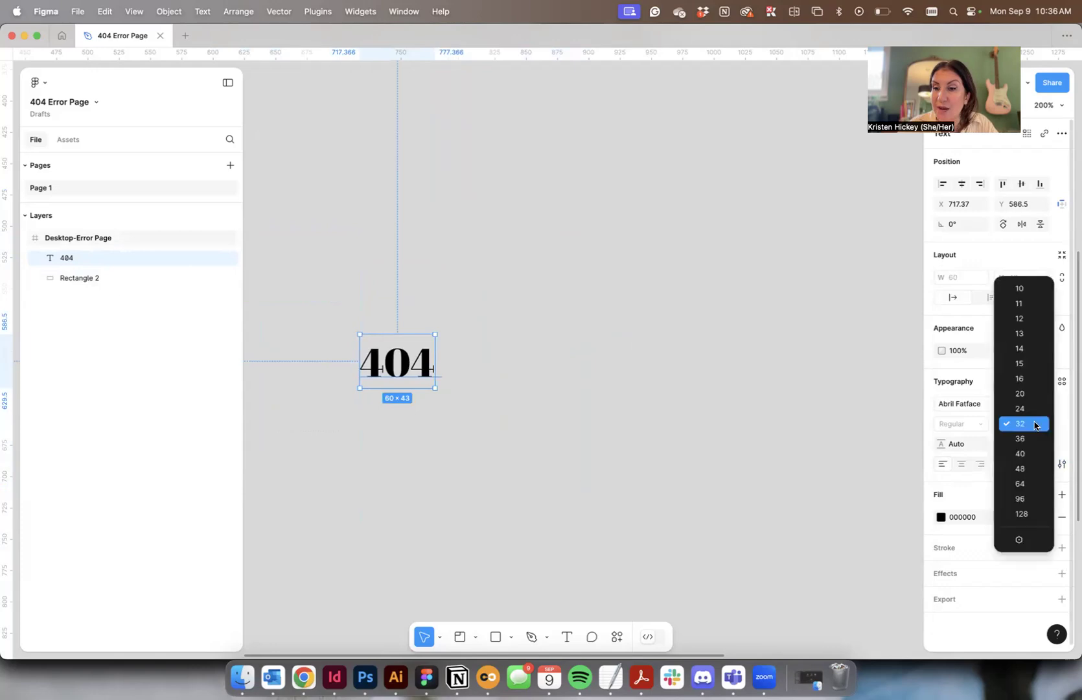
left_click(1030, 513)
key("minus")
key("minus")
key("minus")
left_click(806, 283)
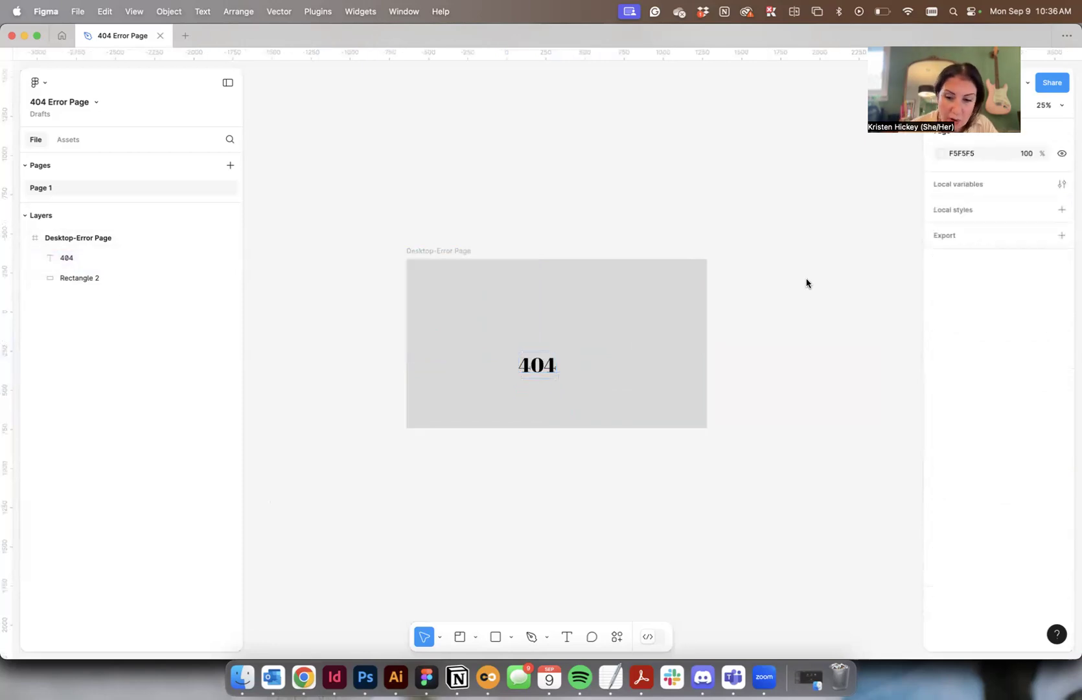
- Move the 404 text up to the horizontal centre of the frame's upper half and deselect it
key("plus")
key("plus")
key("minus")
key("minus")
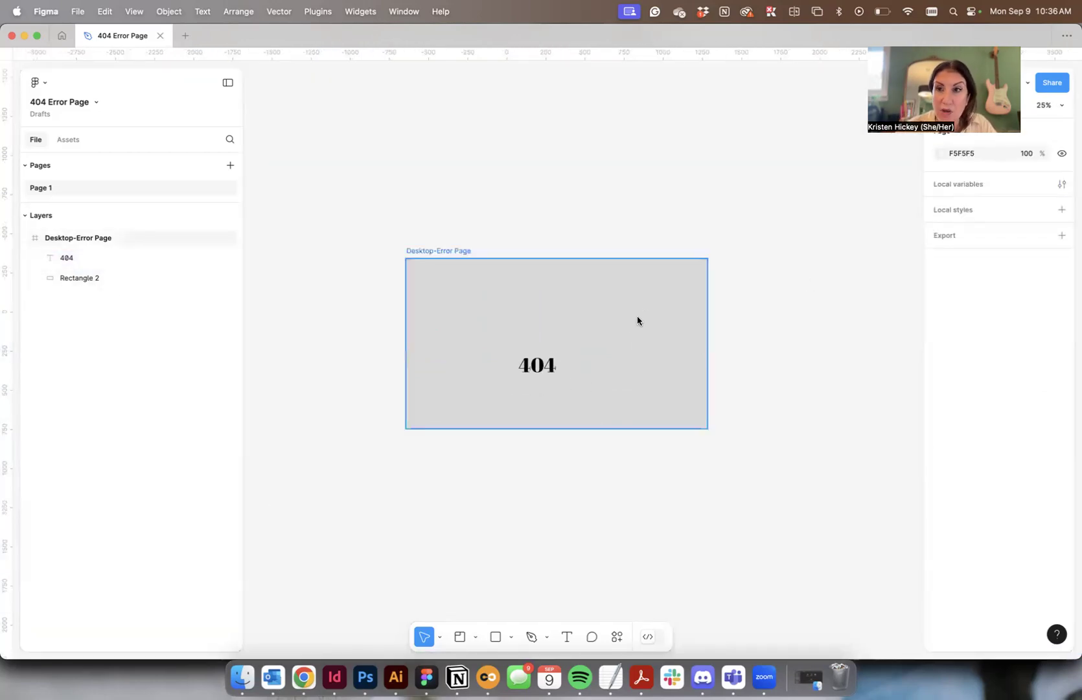
left_click_drag(555, 359, 574, 317)
left_click(865, 329)
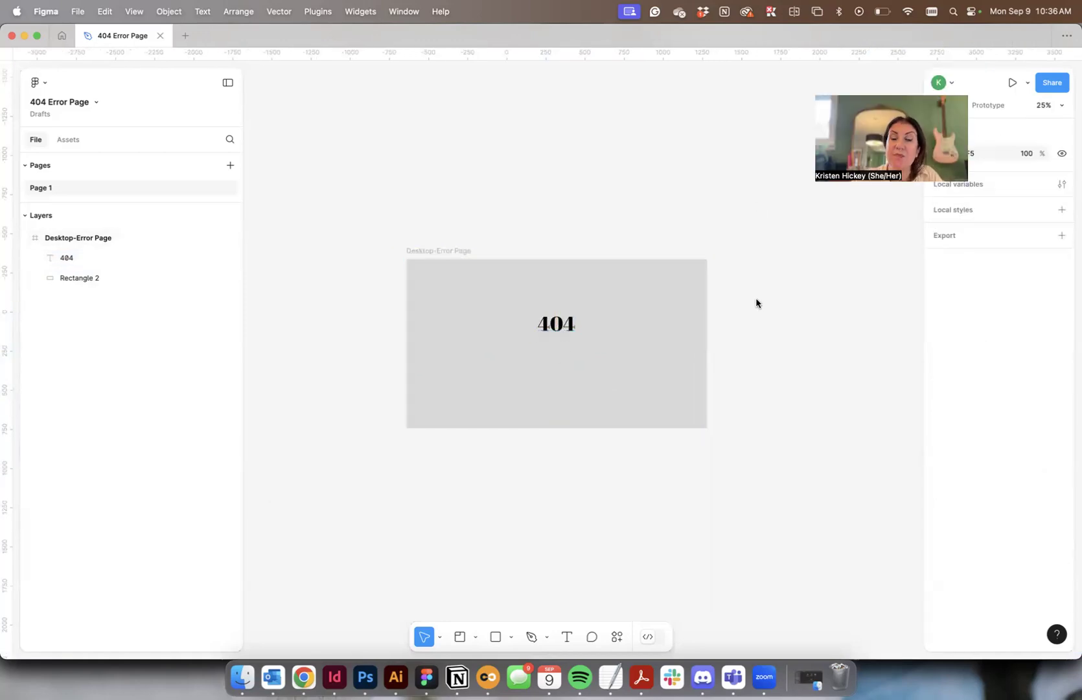
- Switch to Chrome, open Unsplash in a new tab and browse the photos on its home page
left_click(303, 677)
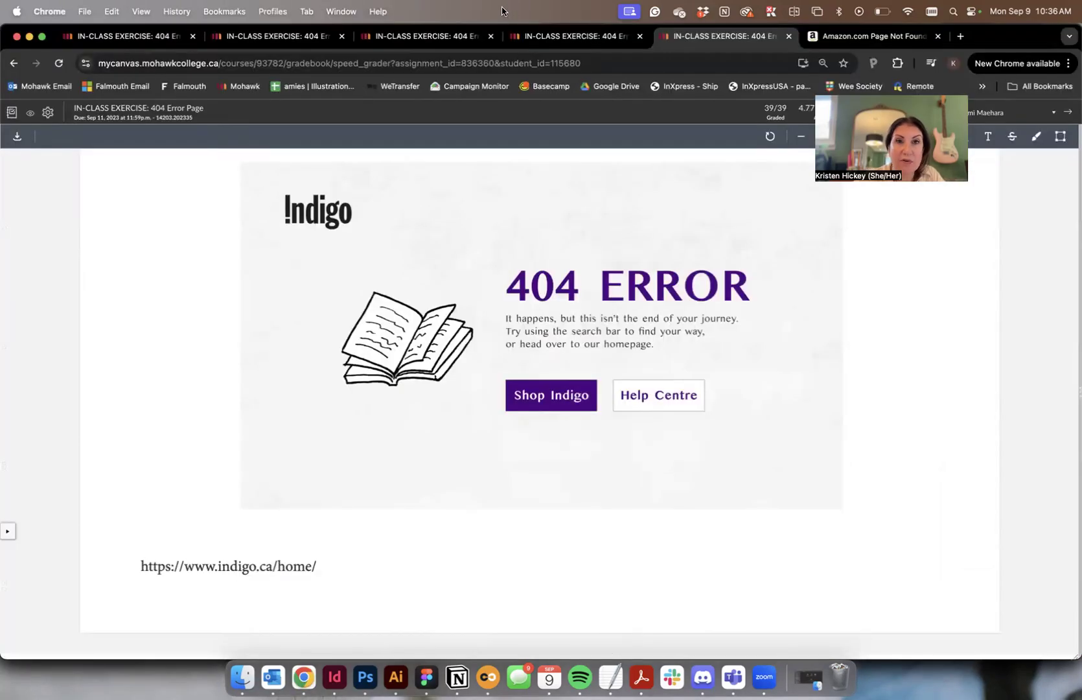
left_click(960, 35)
type("unsplash")
key("Return")
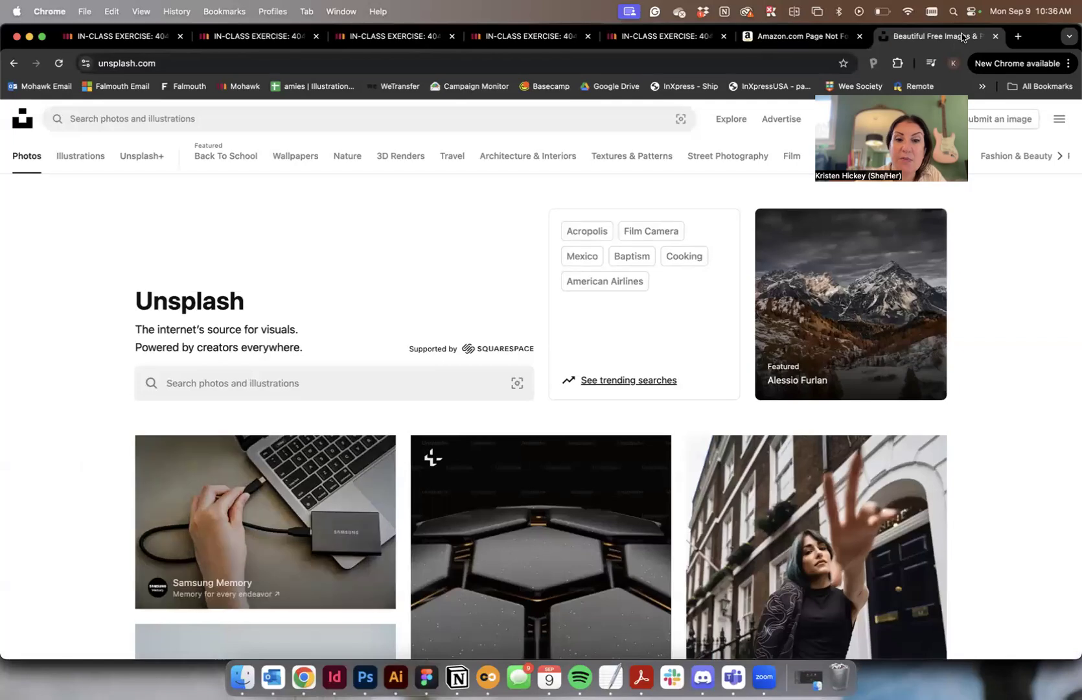
scroll(1050, 285, "down", 1)
scroll(1048, 285, "down", 5)
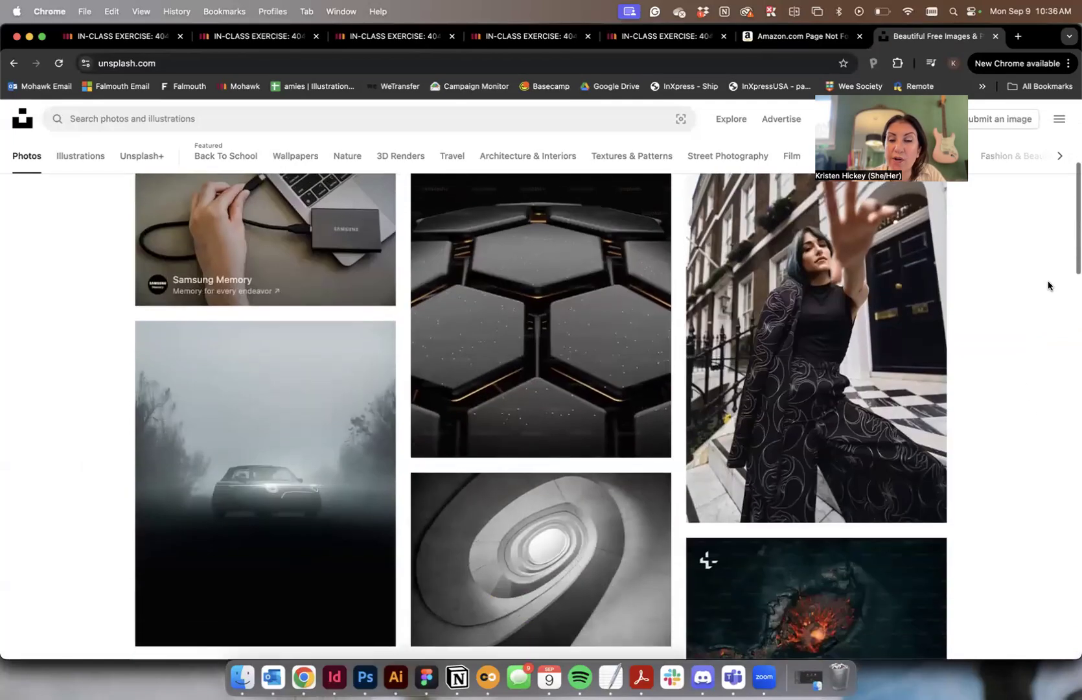
scroll(1048, 286, "down", 6)
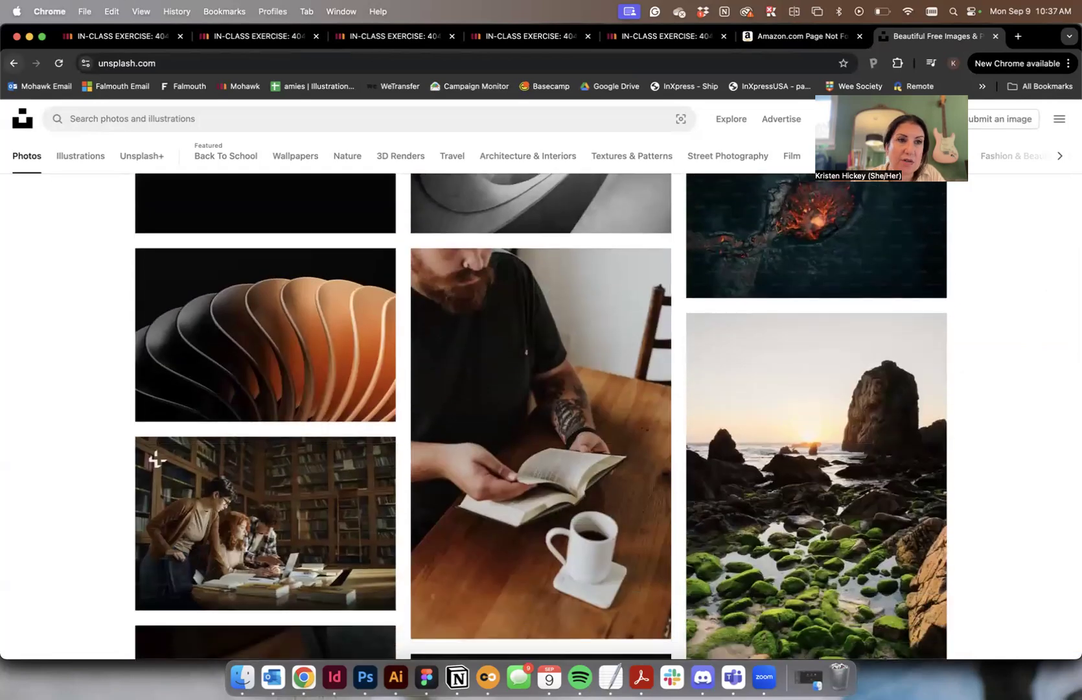
- Search Unsplash for "book" and look through the photos
left_click(233, 123)
type("book")
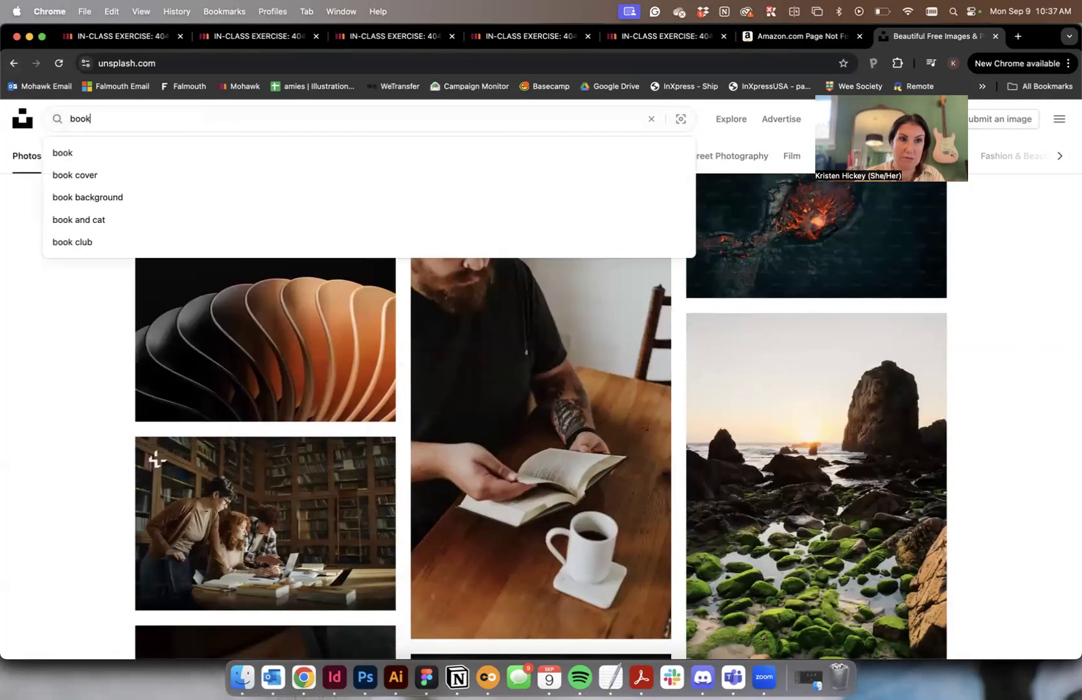
key("Return")
scroll(541, 302, "down", 5)
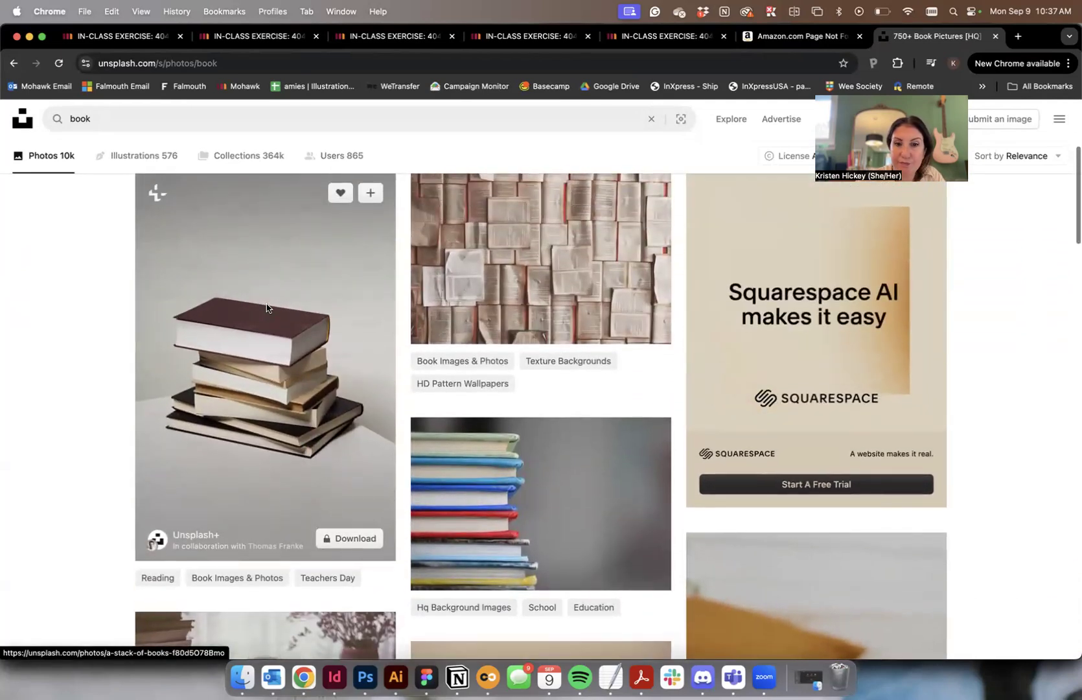
- Download the photo of stacked colourful books into 4. Mohawk > 16. Fall 2024 > 2. UI > UI_MODULES > WEEK_2_UI_TOOLS > TUTORIAL
mouse_move(553, 538)
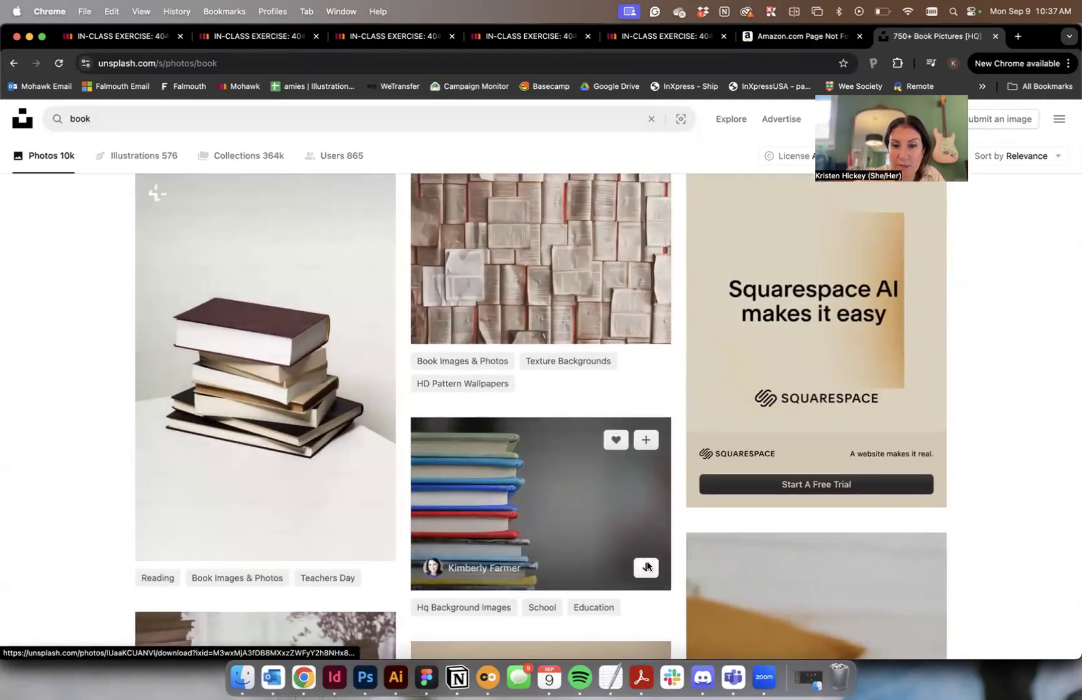
left_click(646, 568)
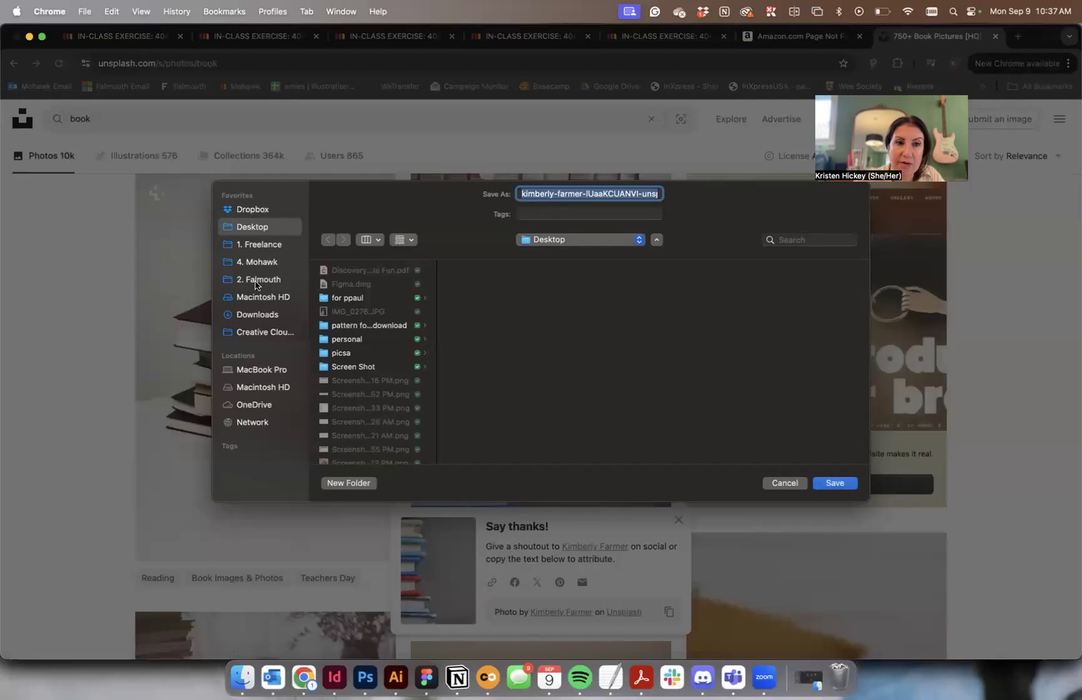
left_click(257, 262)
left_click(388, 380)
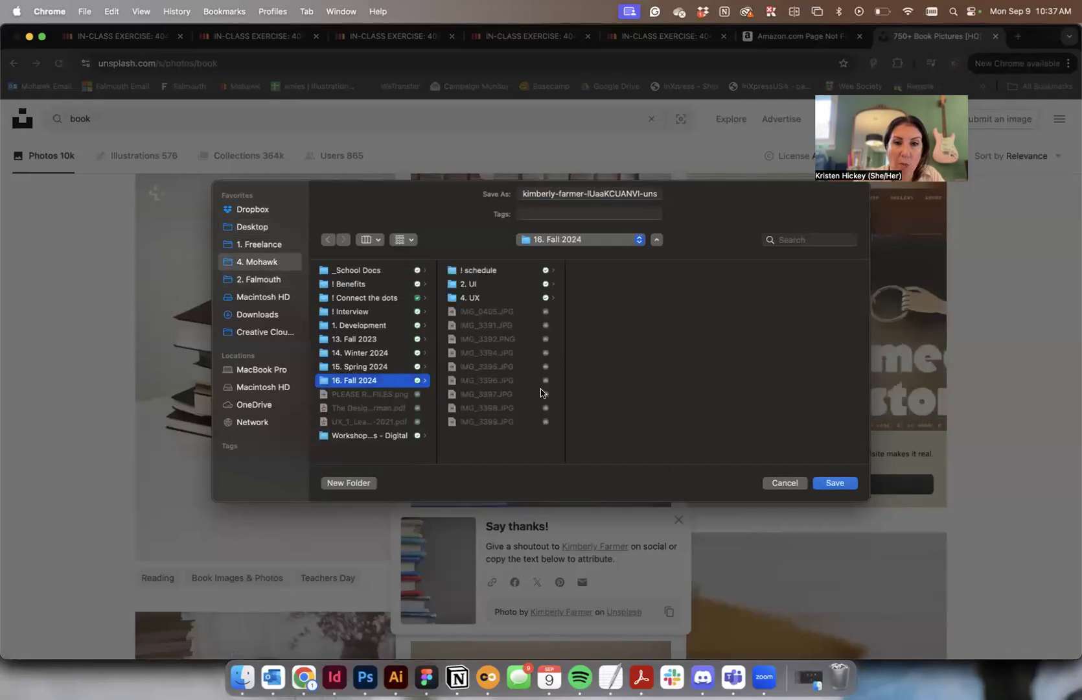
left_click(498, 285)
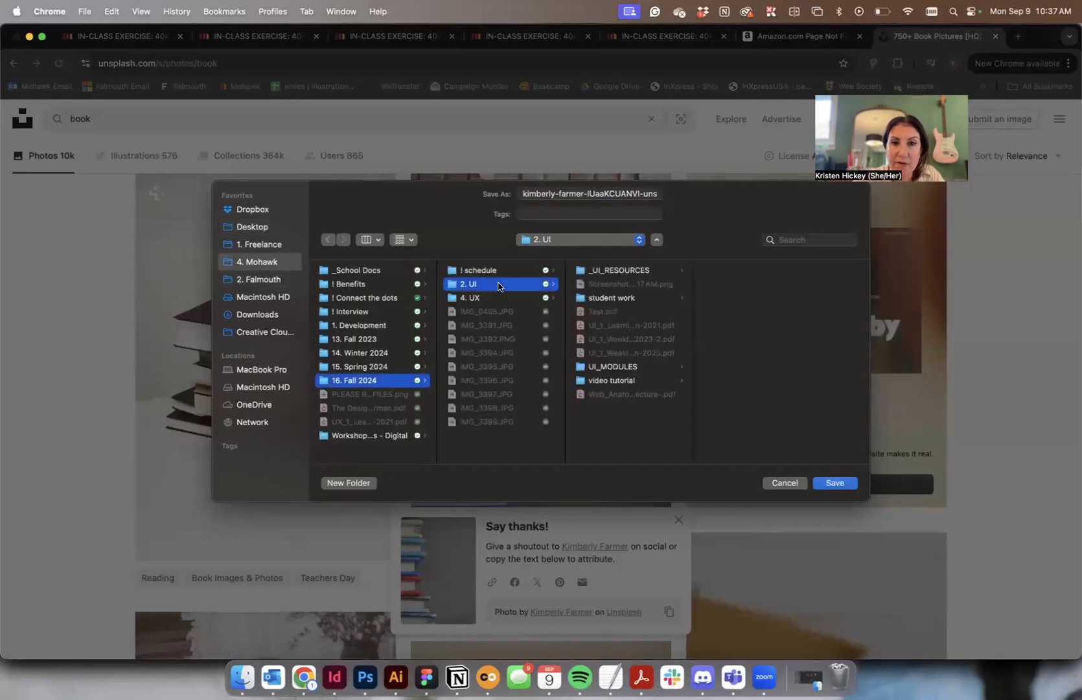
left_click(630, 368)
left_click(749, 368)
left_click(809, 313)
left_click(666, 325)
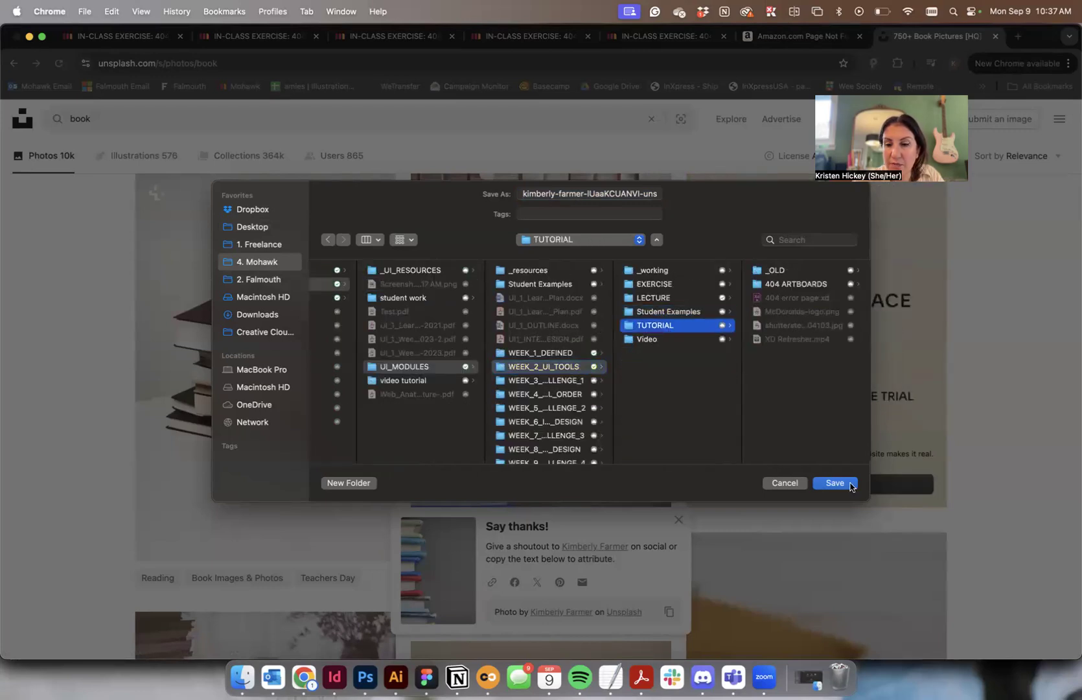
left_click(849, 485)
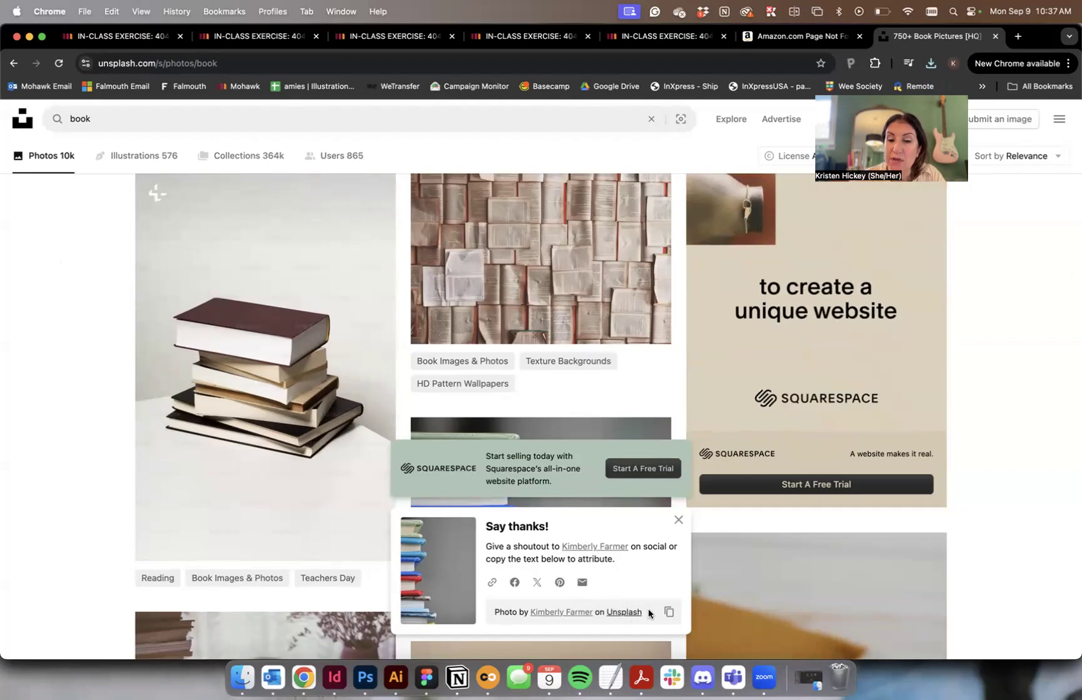
- Copy the downloaded photo's attribution text, view the Cineplex 404 example and return to the Unsplash book photos
left_click(670, 613)
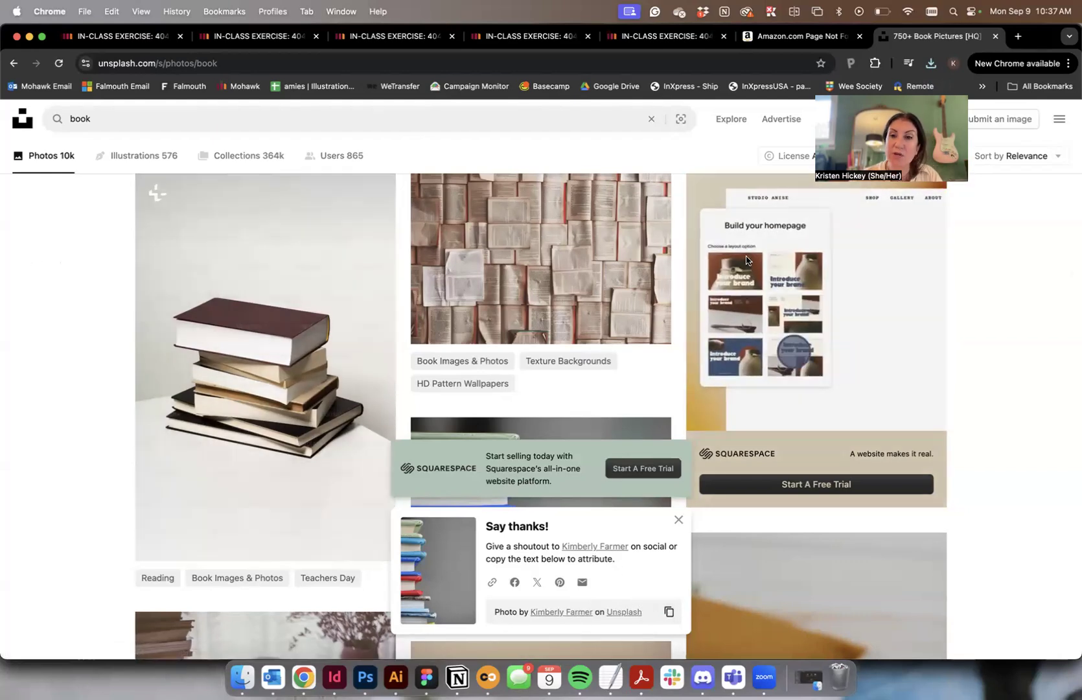
left_click(397, 37)
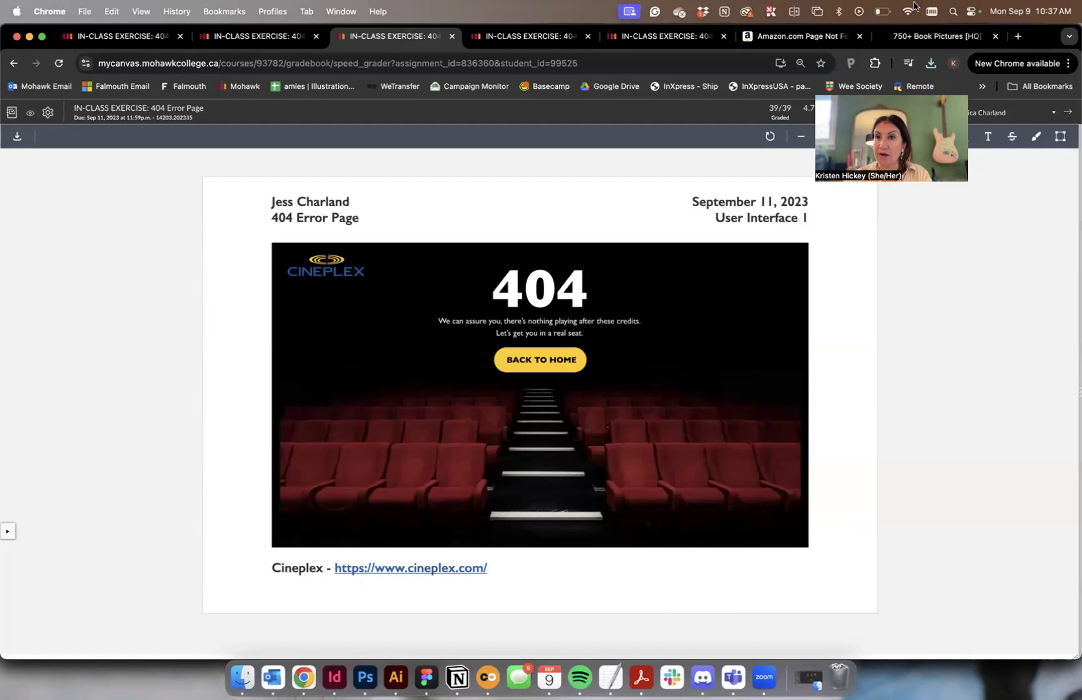
left_click(916, 38)
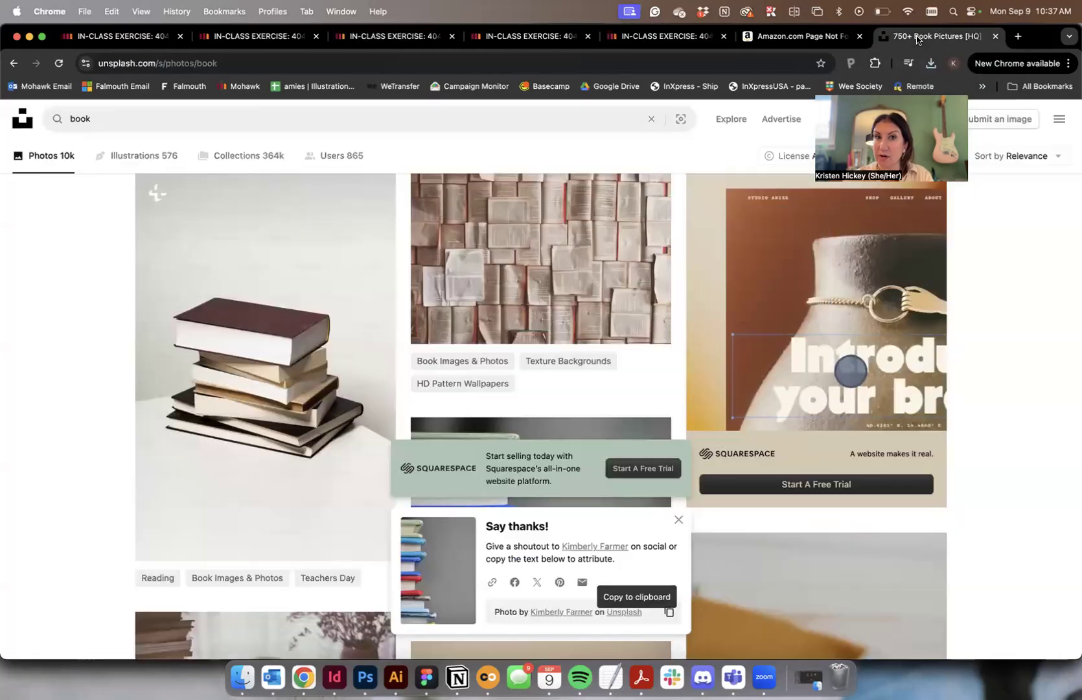